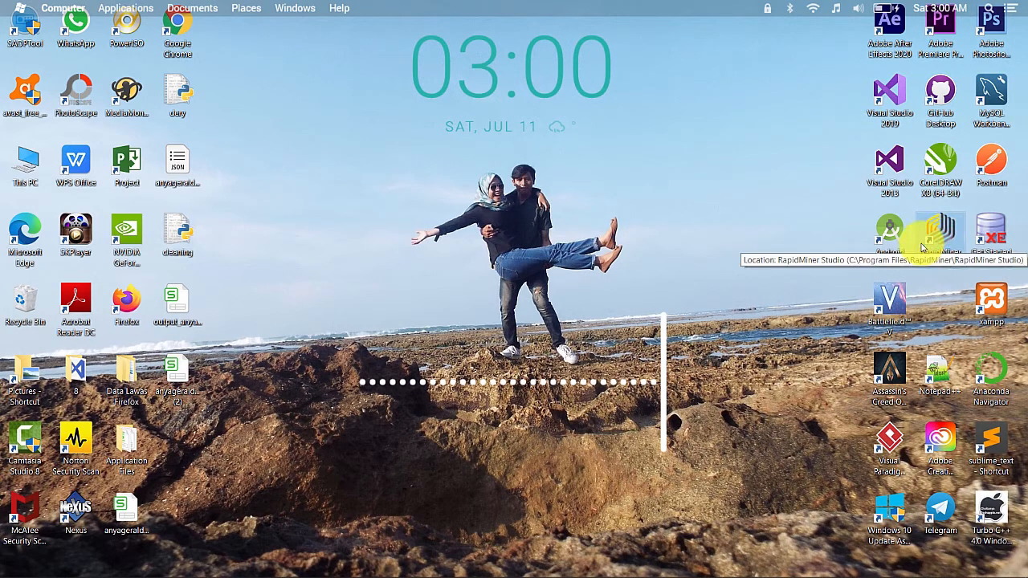
Step: Launch RapidMiner Studio and close the welcome screen to get a blank process
double_click(931, 237)
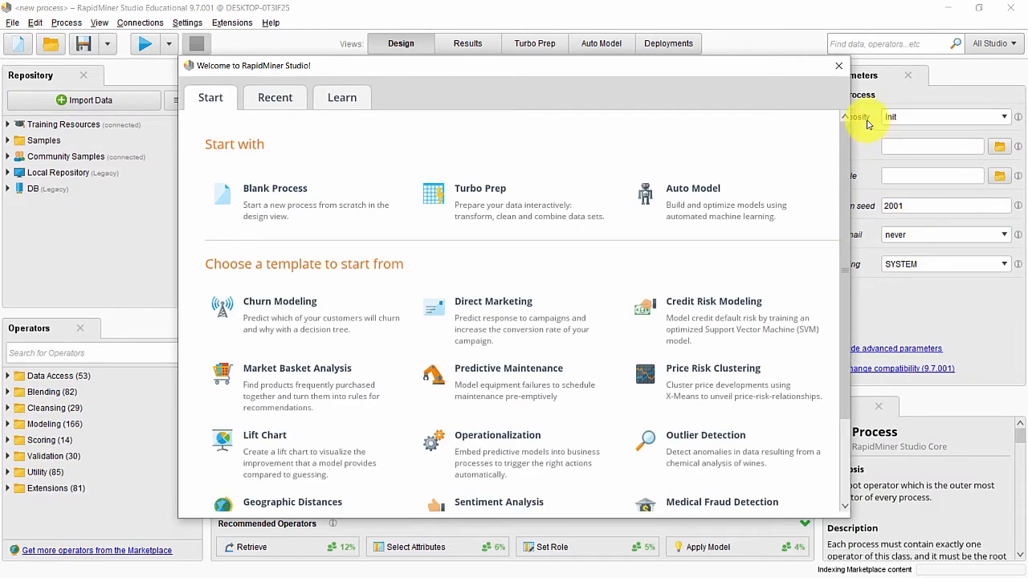
left_click(839, 66)
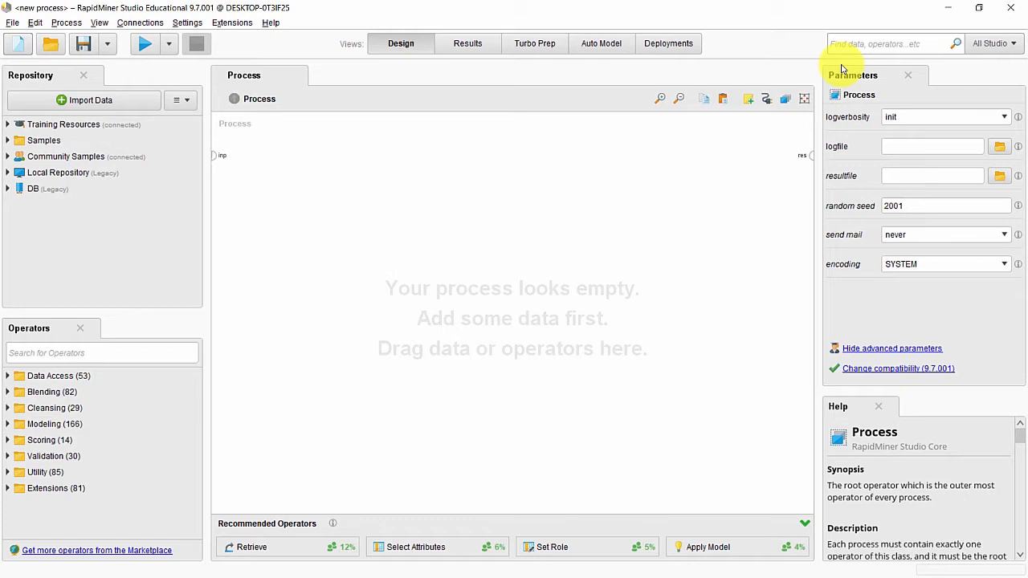
left_click(228, 22)
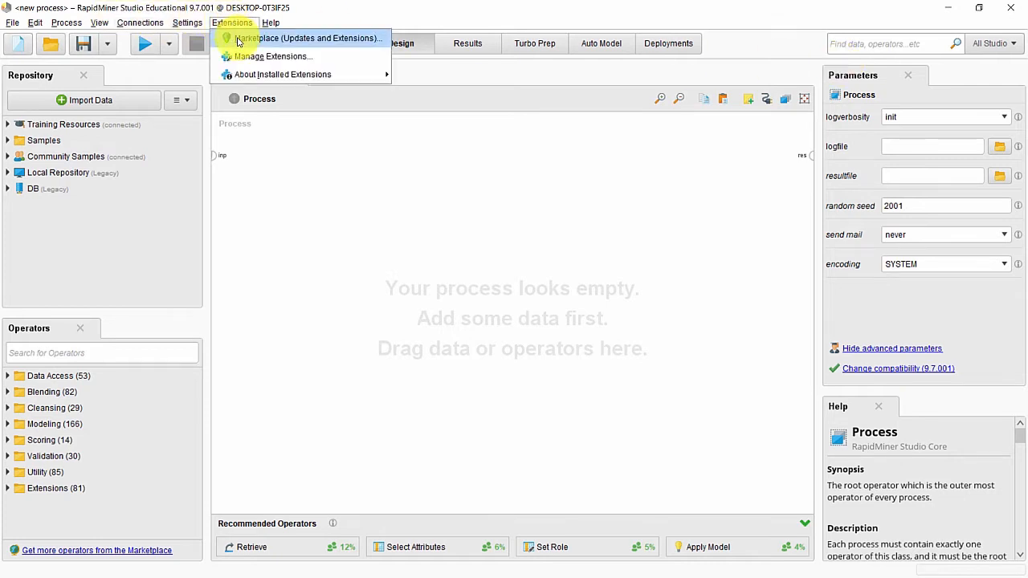
left_click(237, 39)
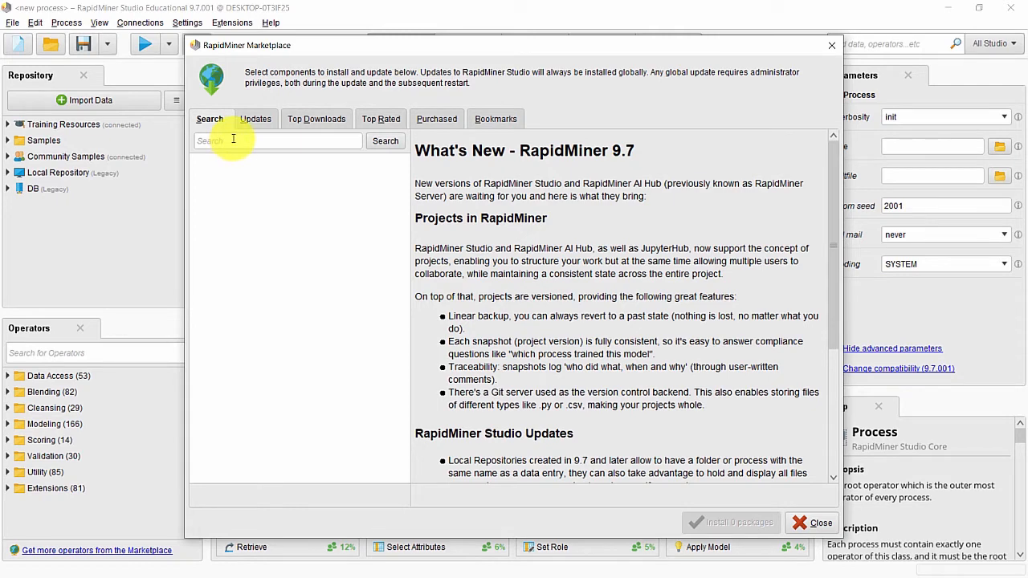
left_click(232, 138)
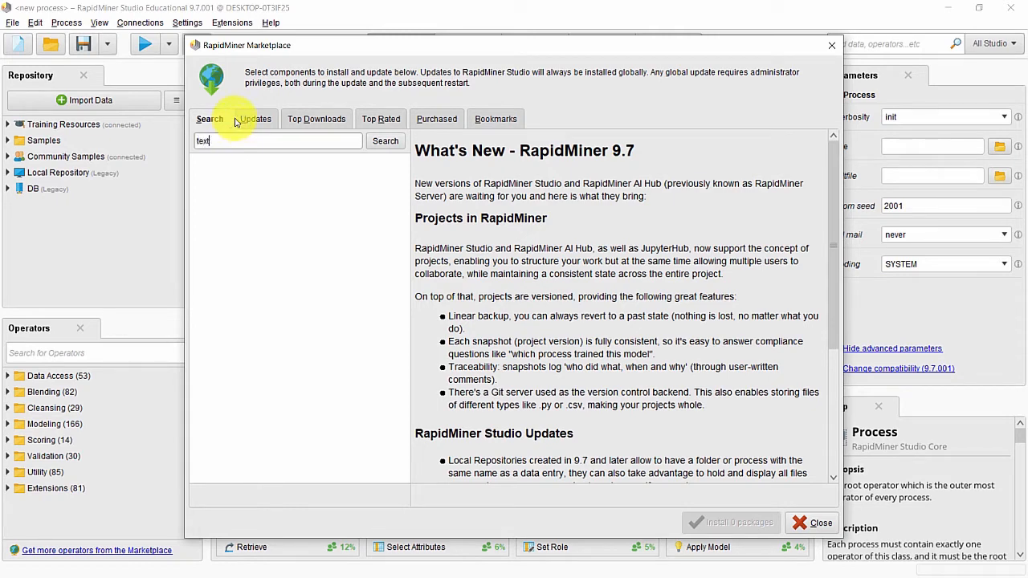
left_click(379, 142)
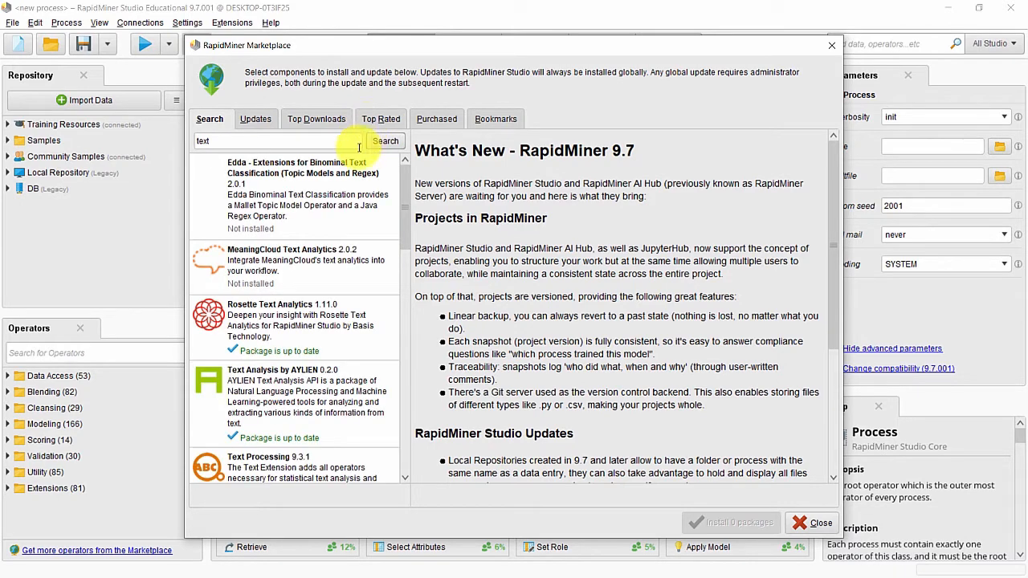
scroll(347, 213, "down", 2)
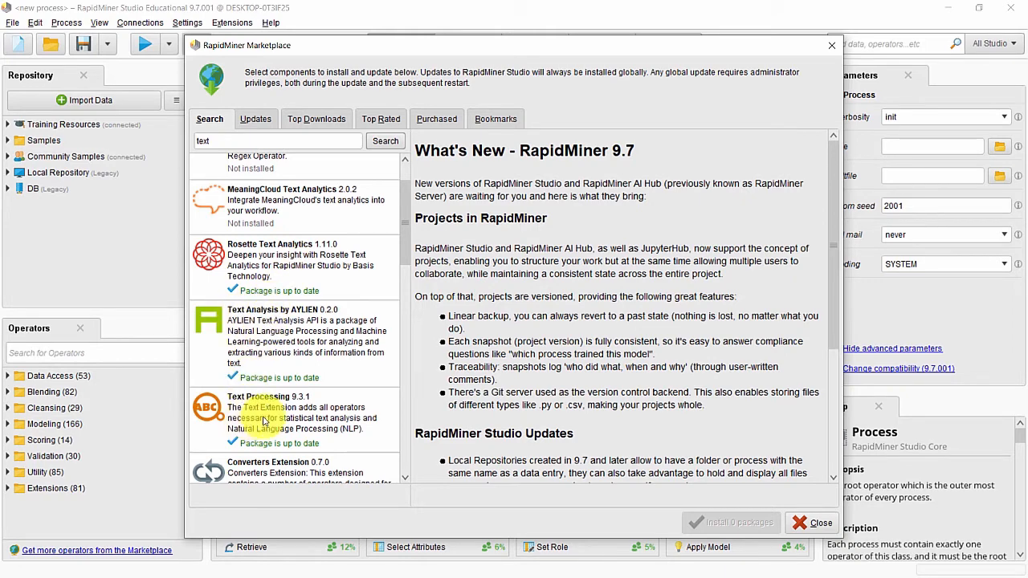
left_click(819, 525)
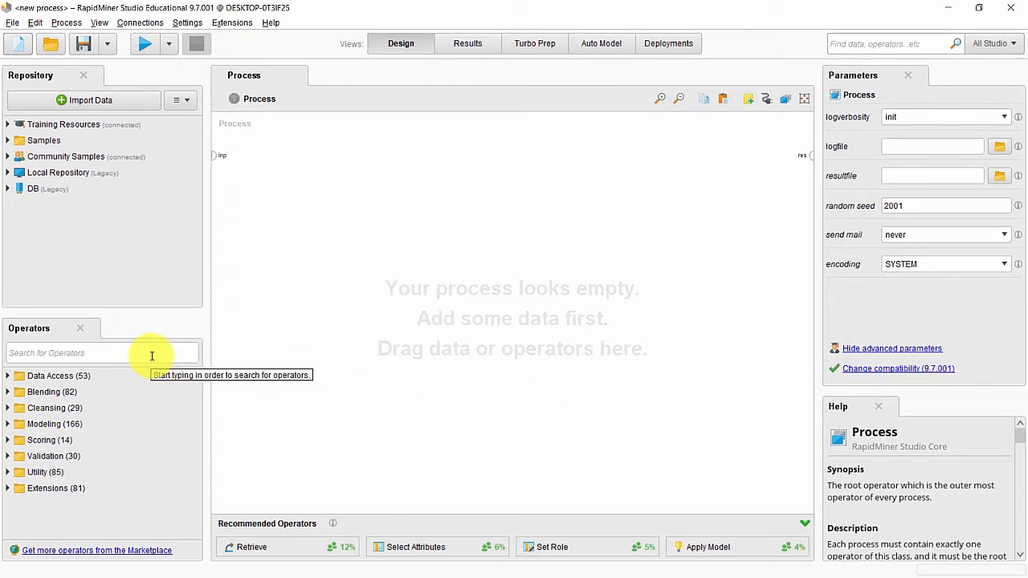
Step: Add the Search Twitter and Remove Duplicates operators to the process canvas
left_click(151, 354)
type("search")
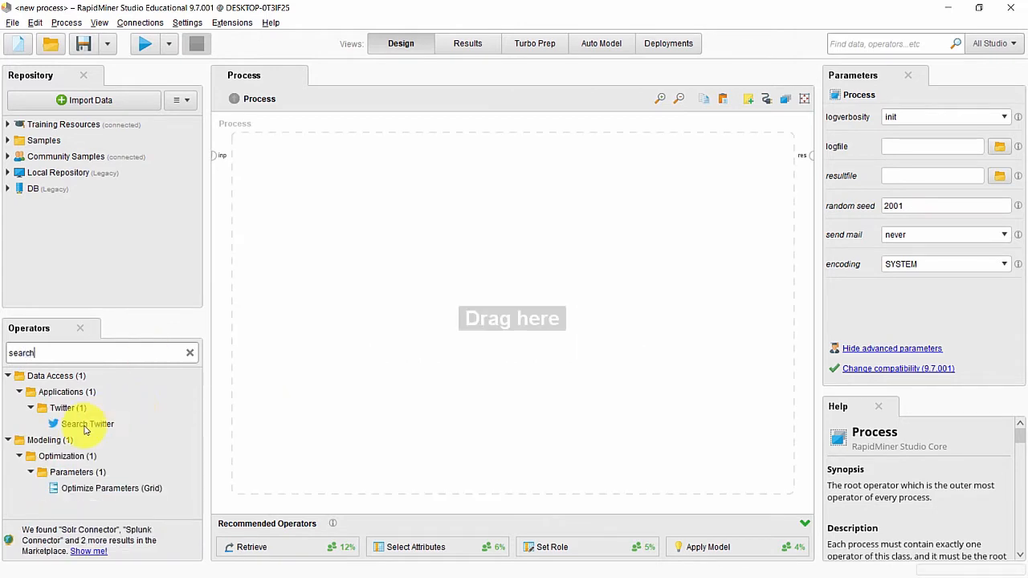
left_click_drag(85, 424, 277, 163)
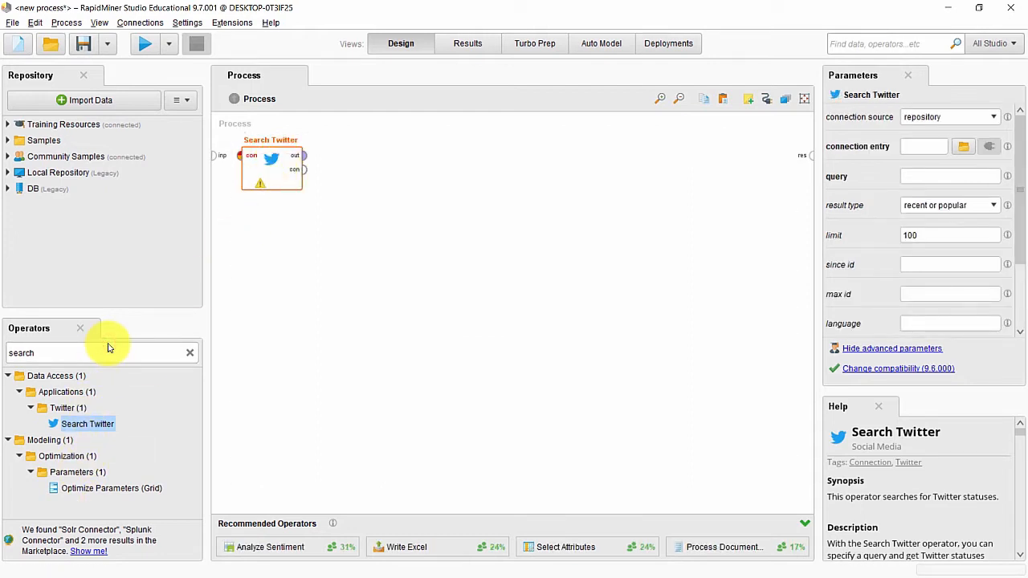
double_click(106, 351)
type("r")
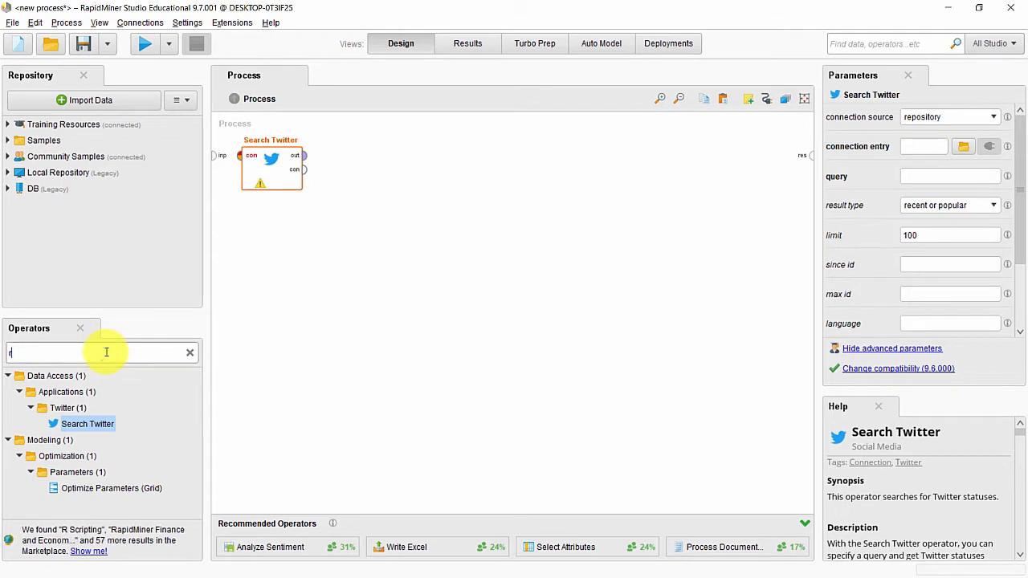
type("emove")
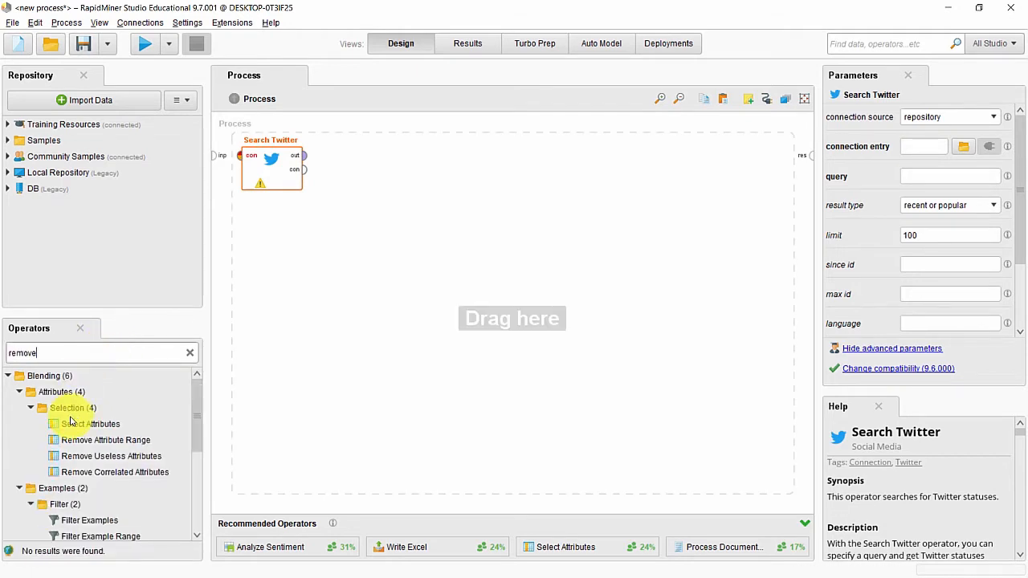
scroll(69, 424, "down", 3)
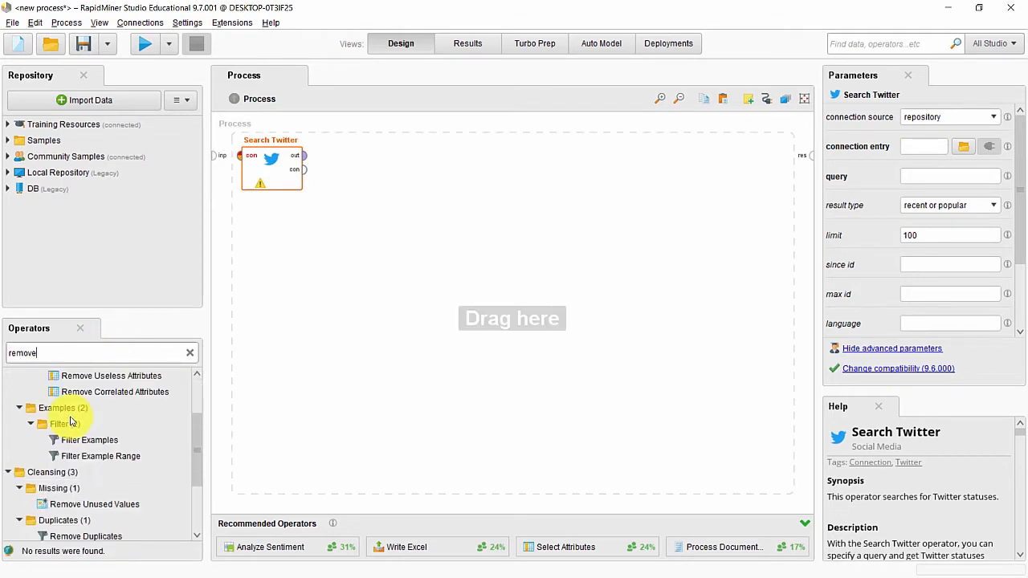
left_click_drag(66, 543, 362, 159)
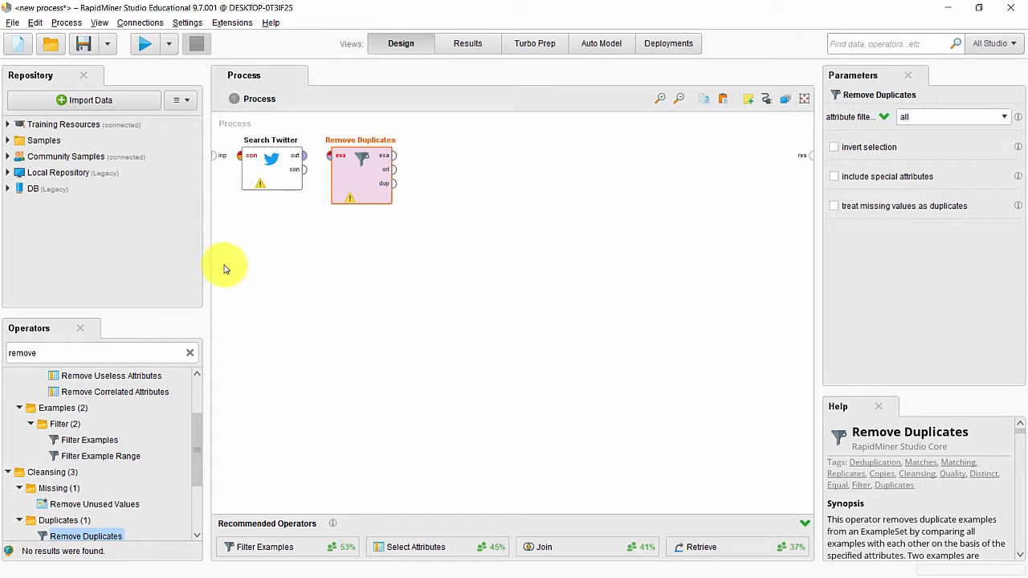
Step: Place a Select Attributes operator to the right of Remove Duplicates
left_click(127, 353)
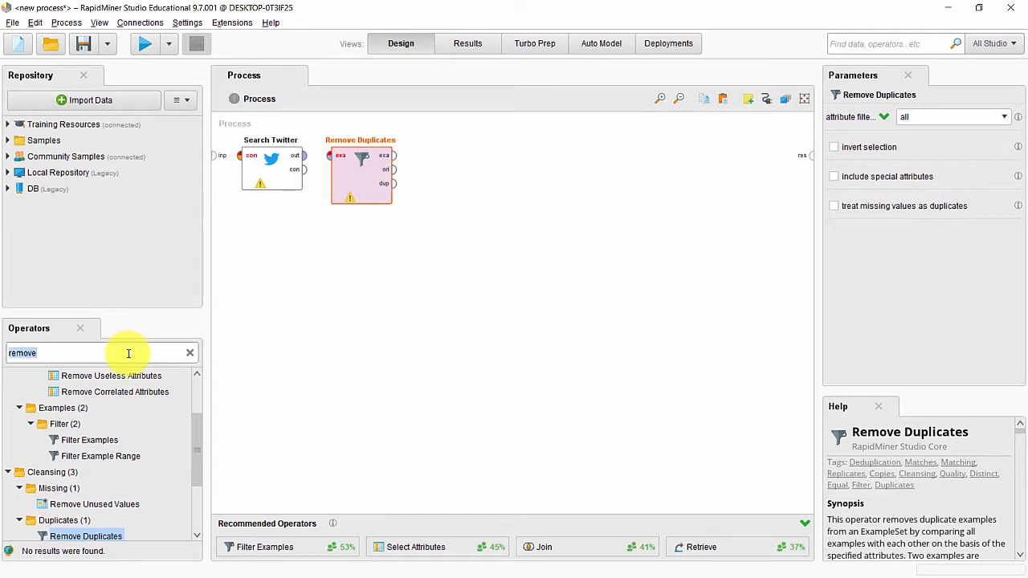
type("select")
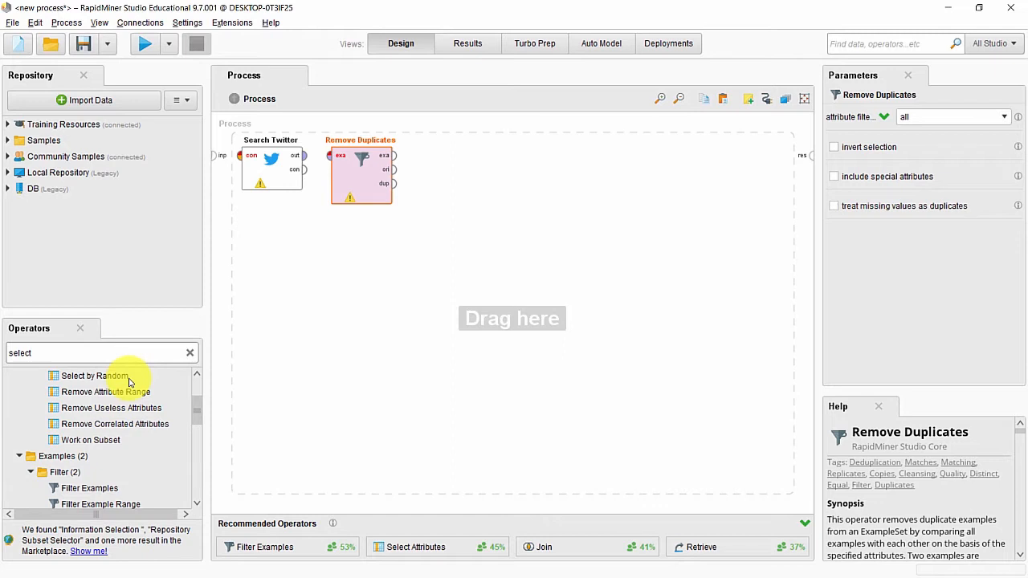
scroll(128, 382, "down", 10)
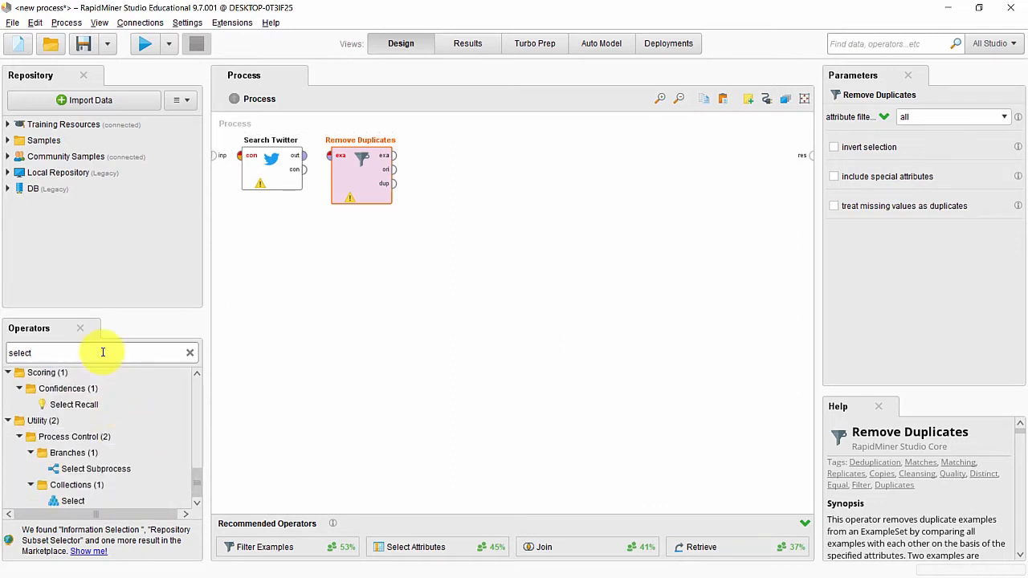
type("atri")
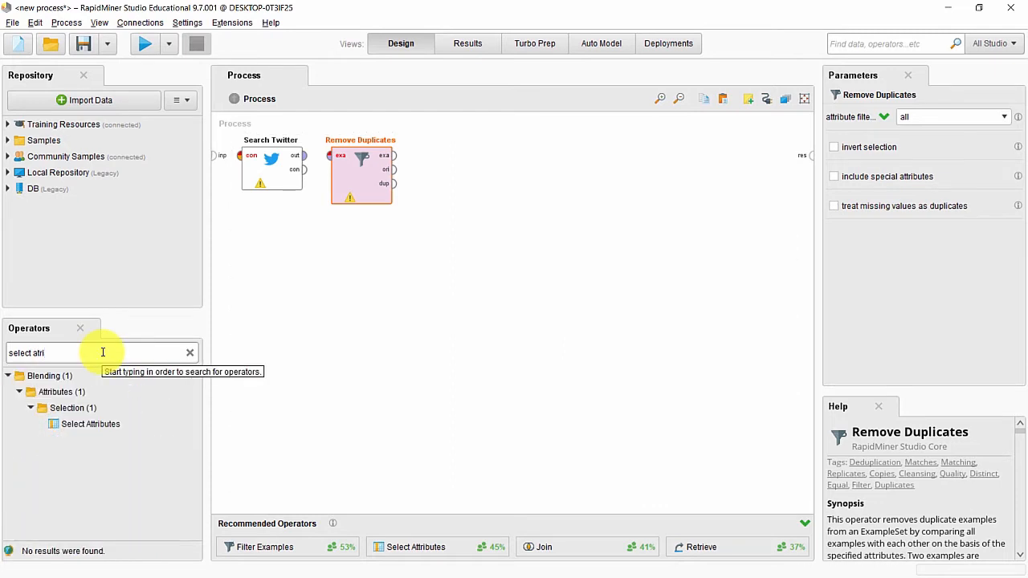
left_click(83, 418)
left_click_drag(81, 435, 444, 161)
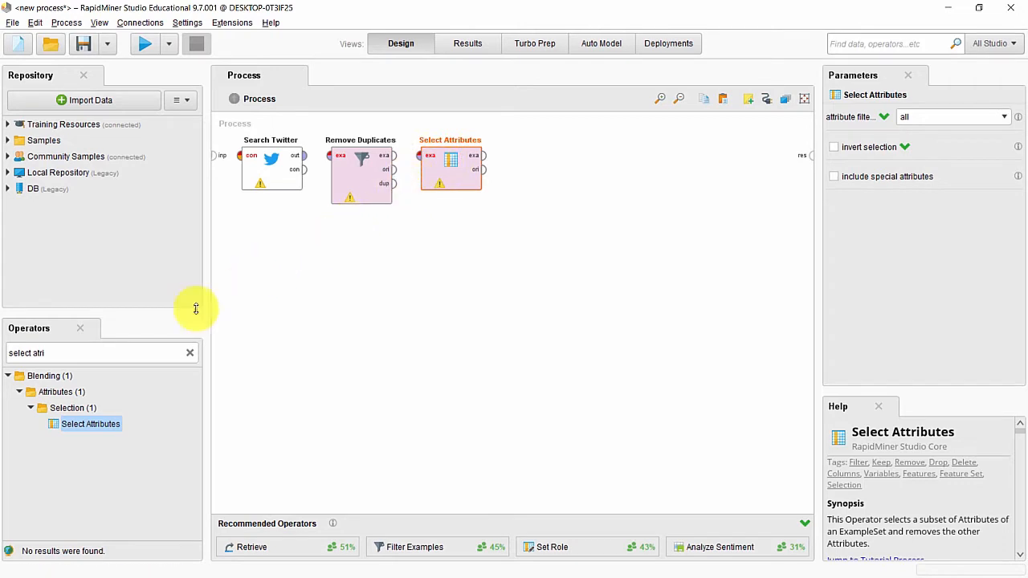
Step: Add a Subprocess and the Rosette Analyze Sentiment operator side by side
left_click(114, 354)
type("s")
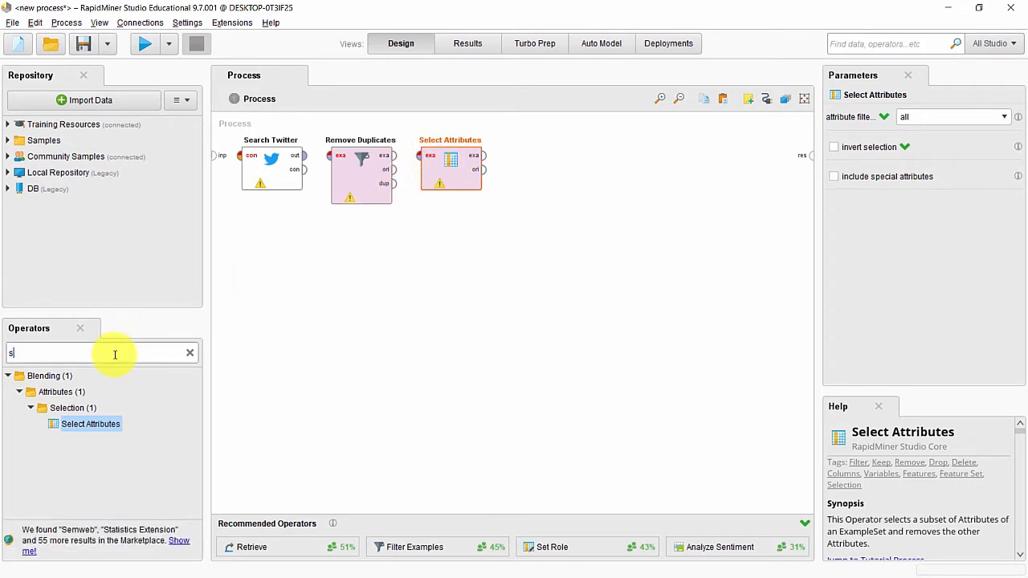
type("ub pro")
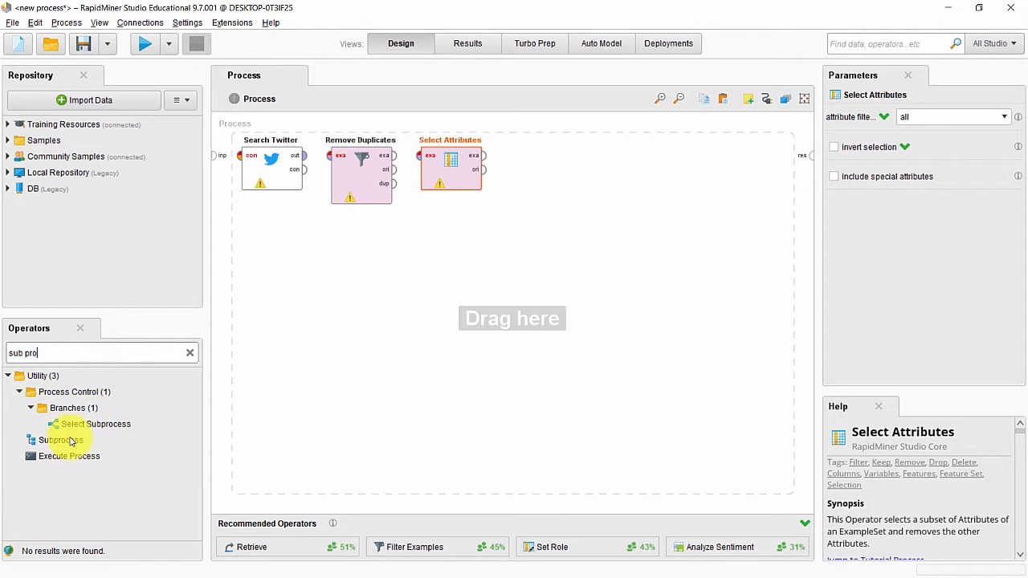
left_click_drag(69, 439, 491, 318)
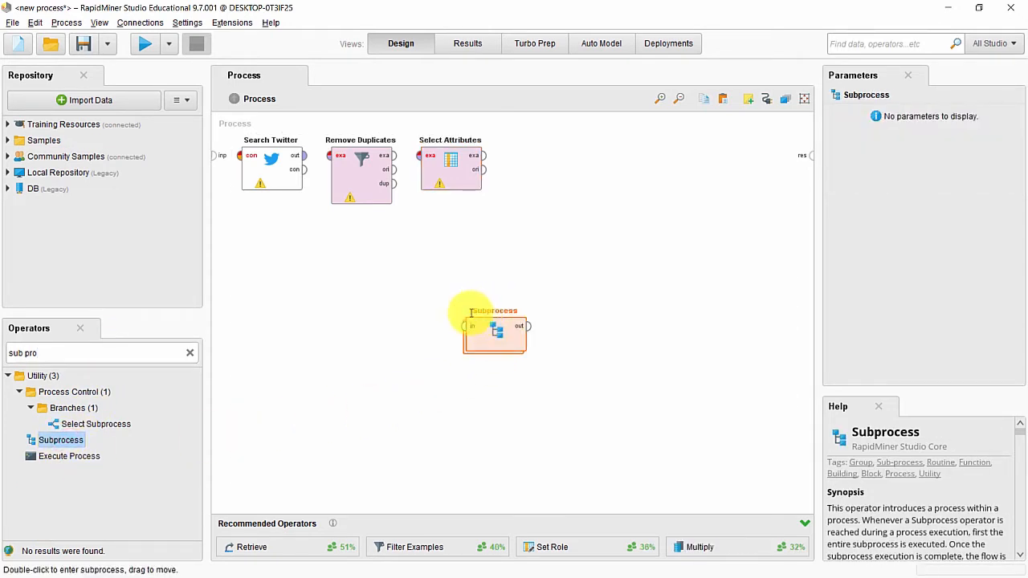
left_click(135, 351)
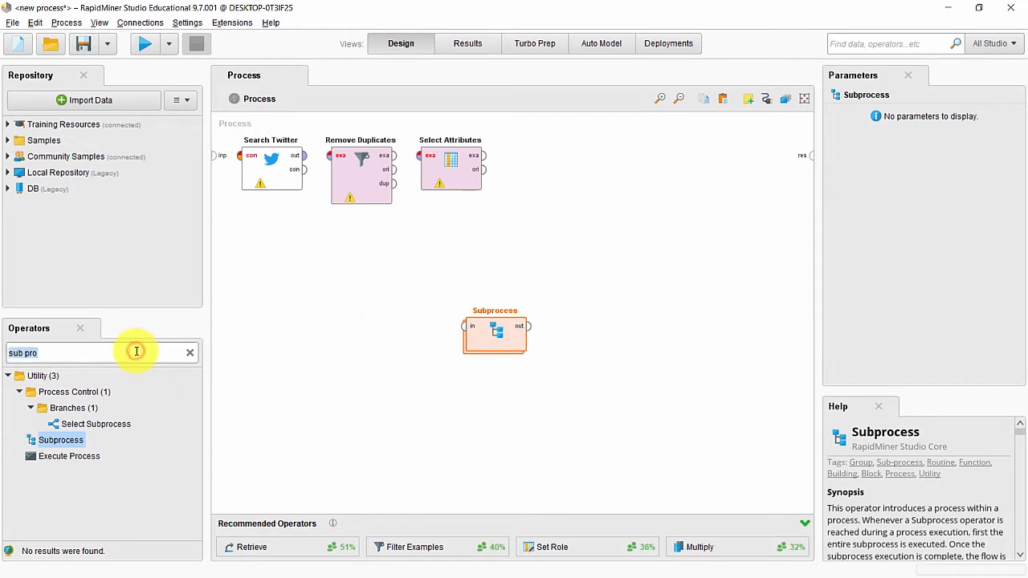
type("analize")
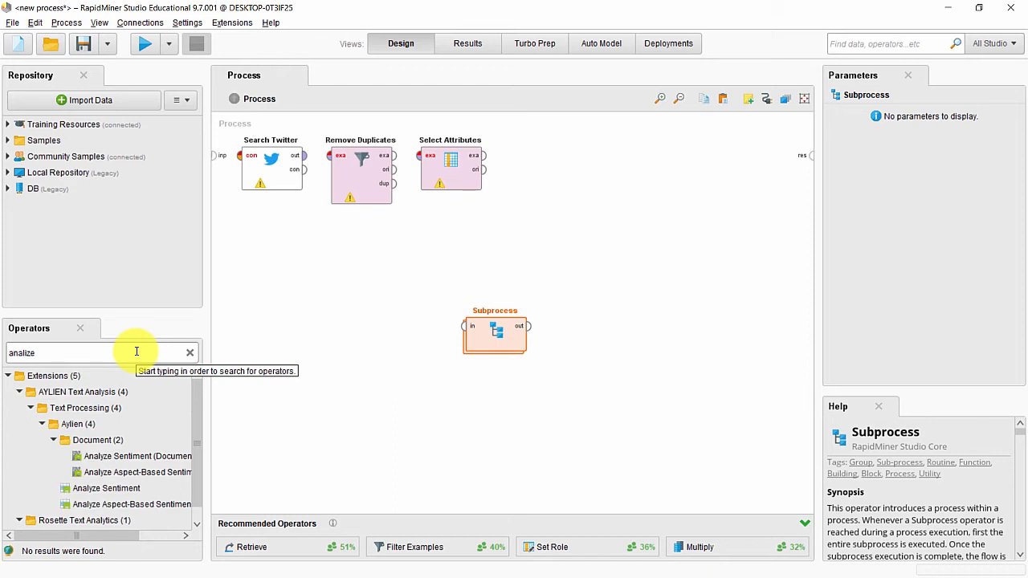
scroll(114, 418, "down", 1)
left_click(94, 523)
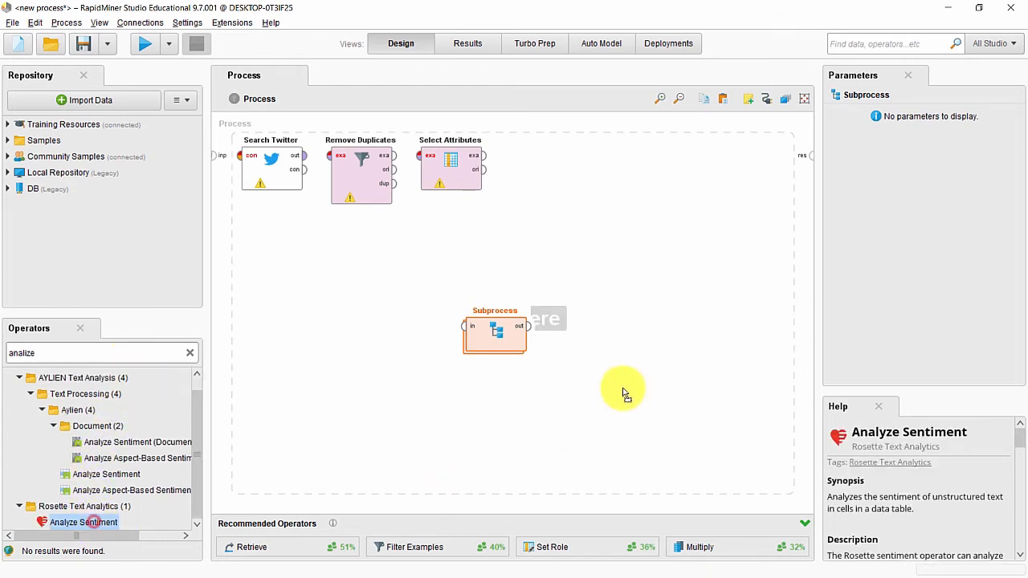
left_click_drag(588, 322, 588, 324)
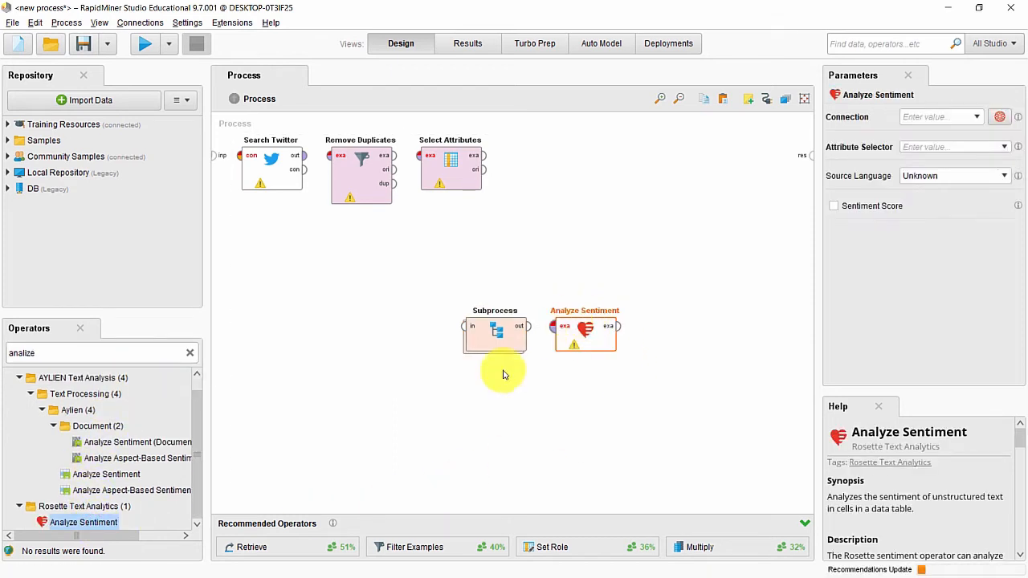
Step: Place a Write CSV operator at the upper right of the process
double_click(61, 351)
type("wri")
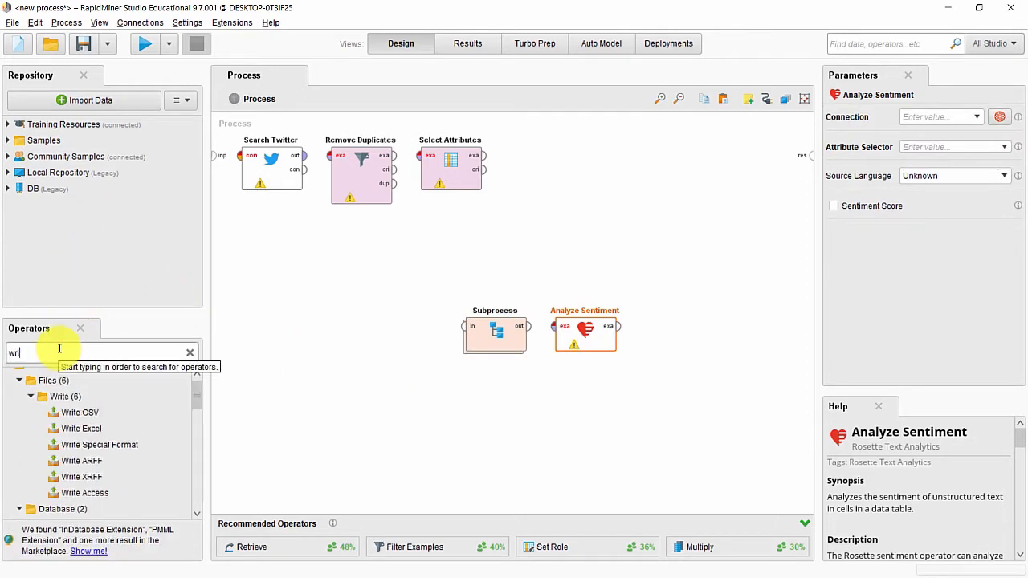
type("te")
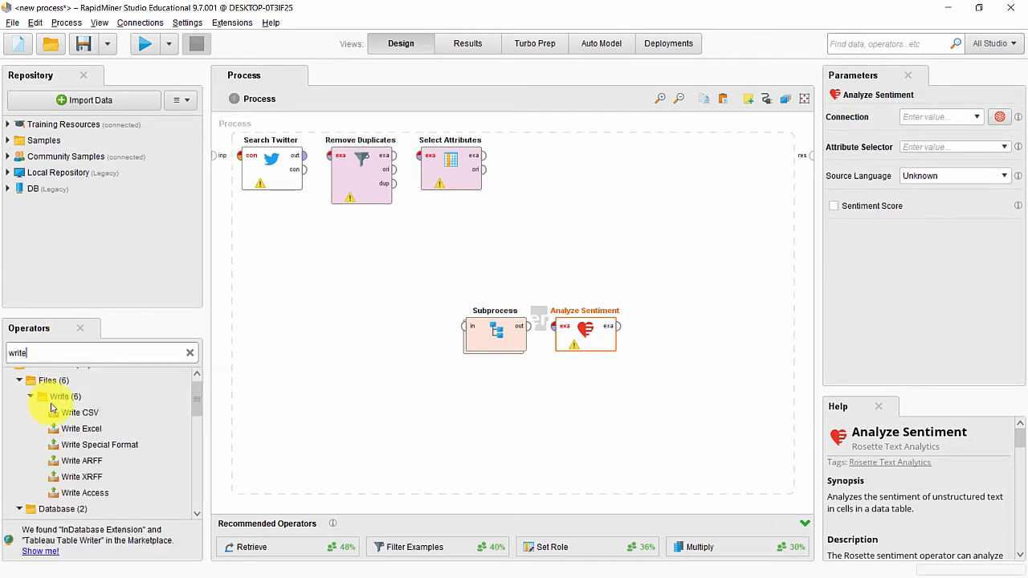
left_click_drag(64, 410, 70, 412)
left_click(70, 412)
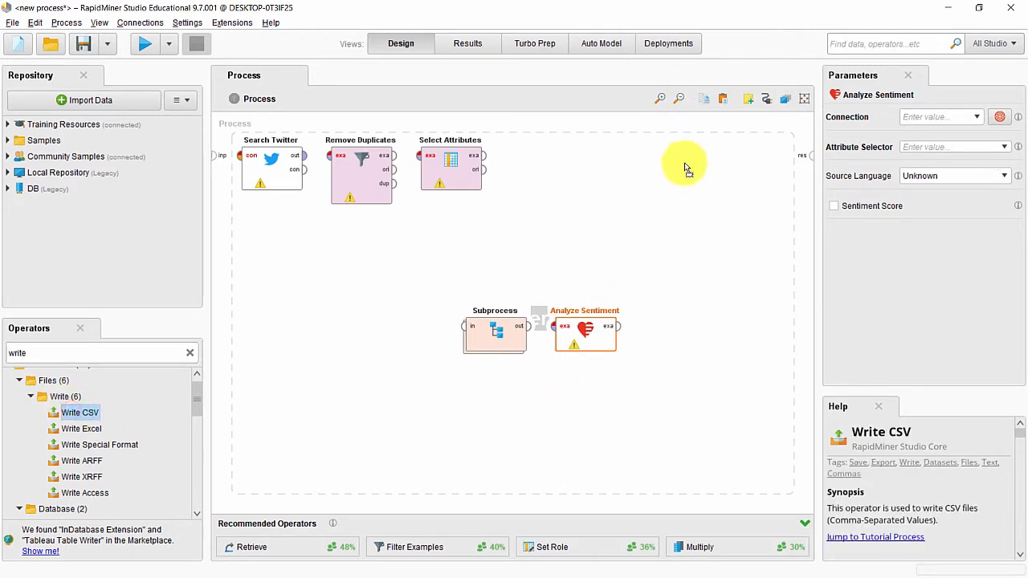
left_click_drag(676, 187, 676, 188)
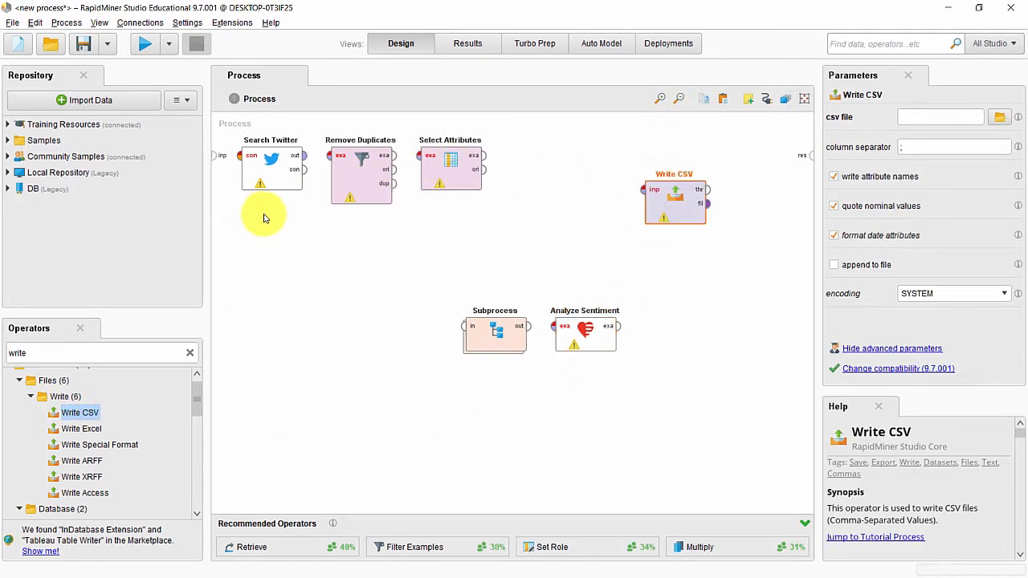
left_click(465, 326)
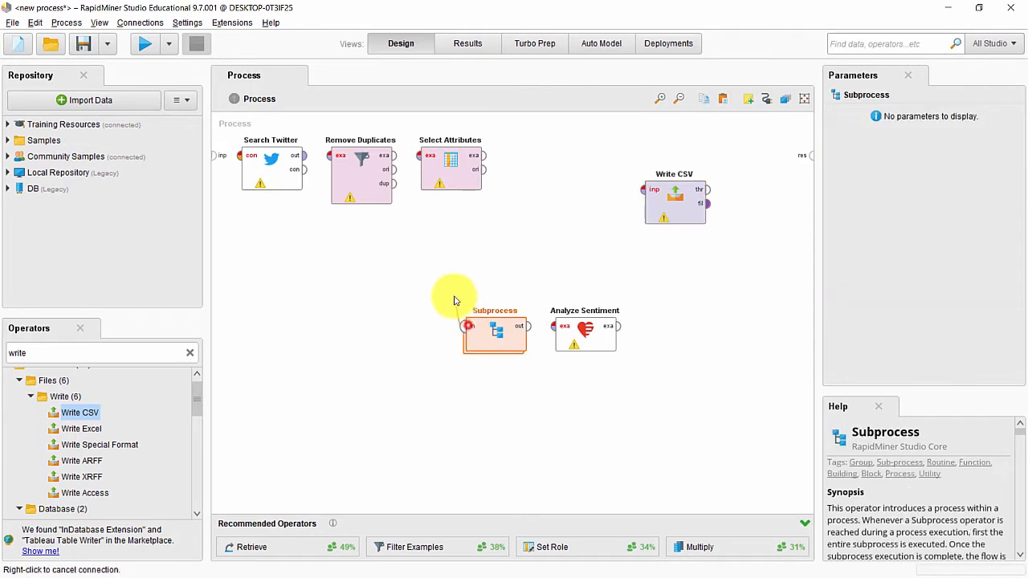
Step: Tidy the layout, moving Subprocess, Analyze Sentiment and Write CSV upward
right_click(479, 331)
left_click_drag(479, 331, 471, 293)
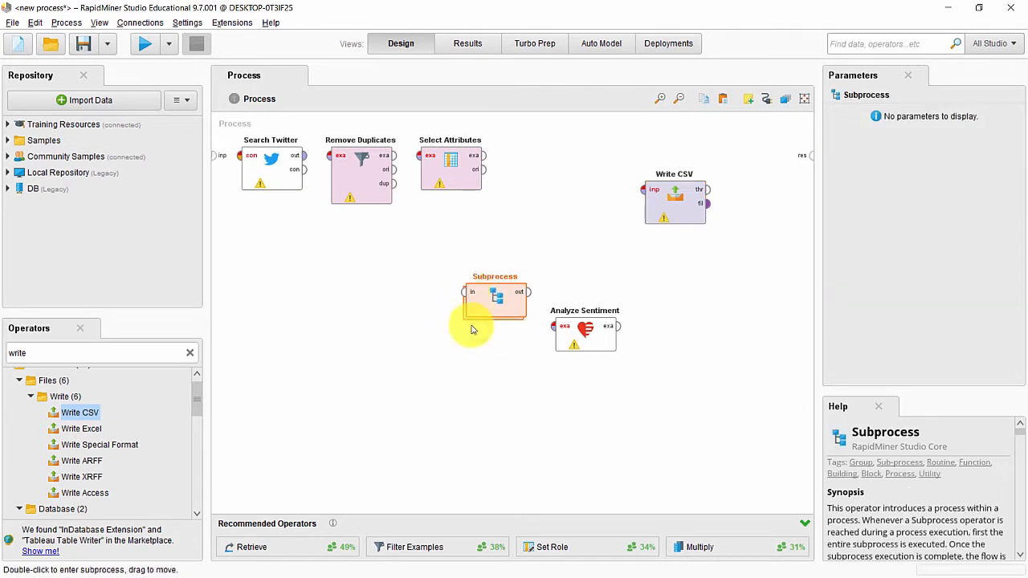
left_click_drag(610, 342, 608, 308)
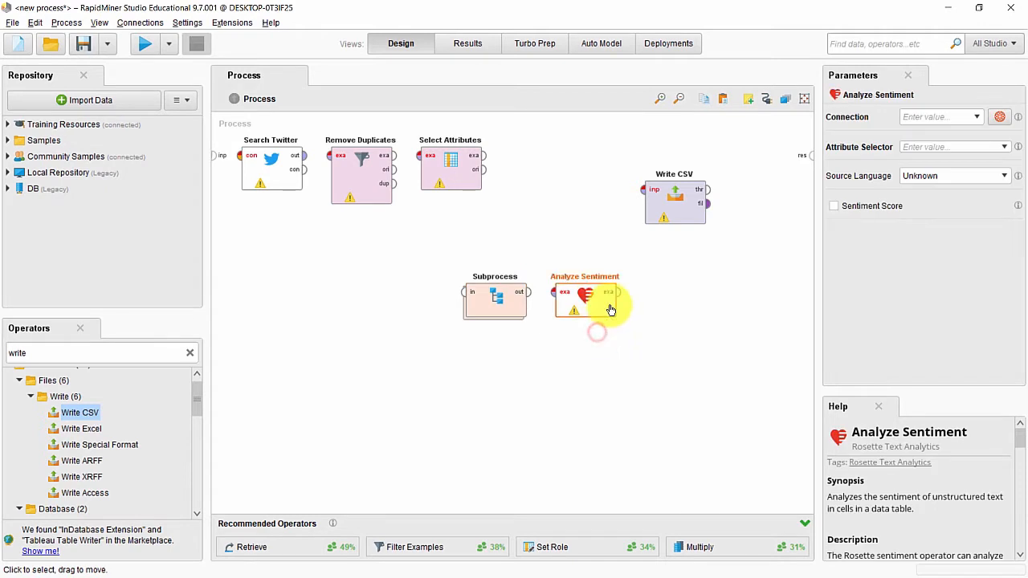
left_click(683, 196)
left_click_drag(689, 195, 711, 165)
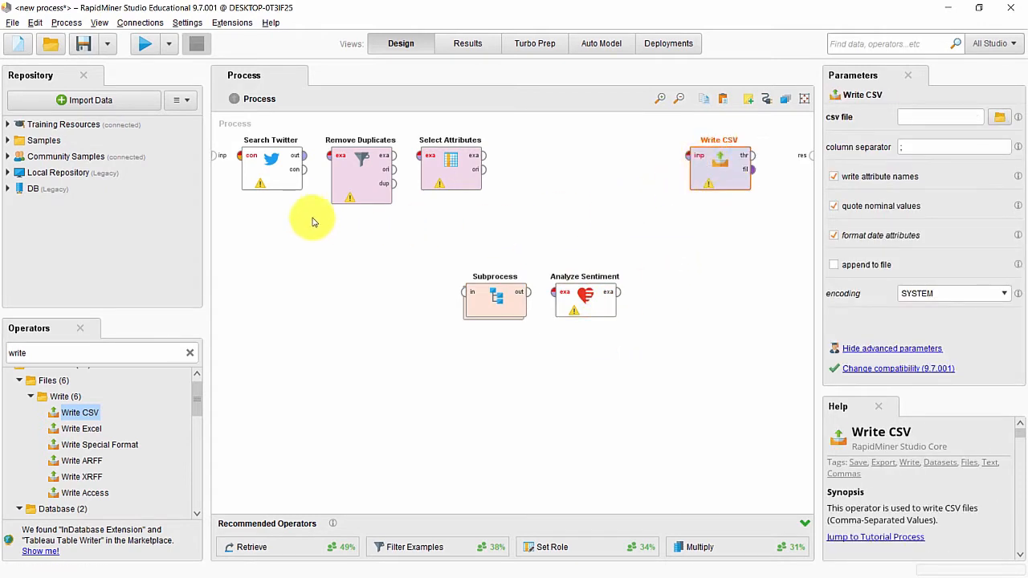
Step: Wire Search Twitter → Remove Duplicates → Select Attributes → Subprocess
left_click(304, 155)
left_click(330, 156)
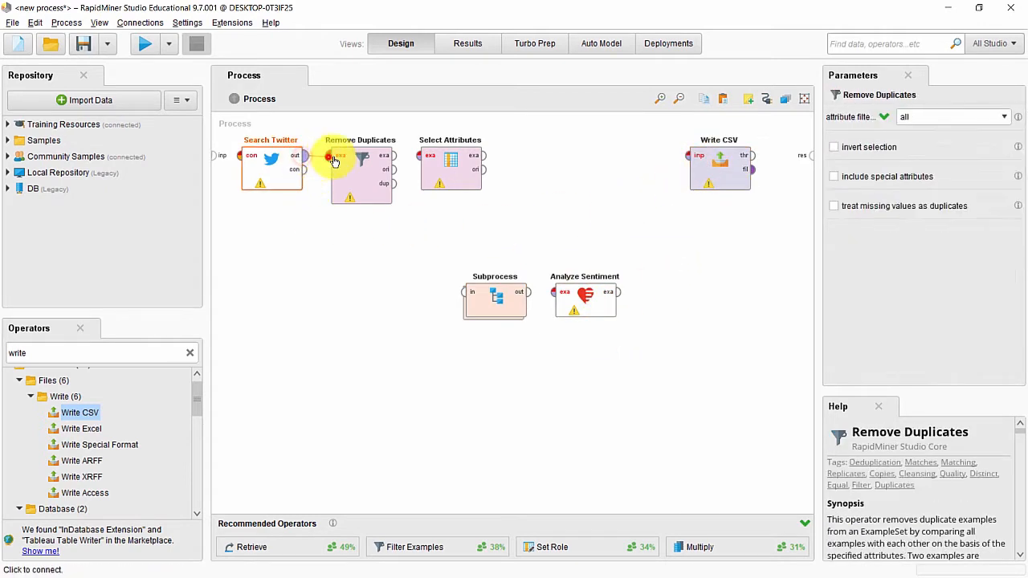
left_click(392, 156)
left_click(418, 155)
left_click(483, 155)
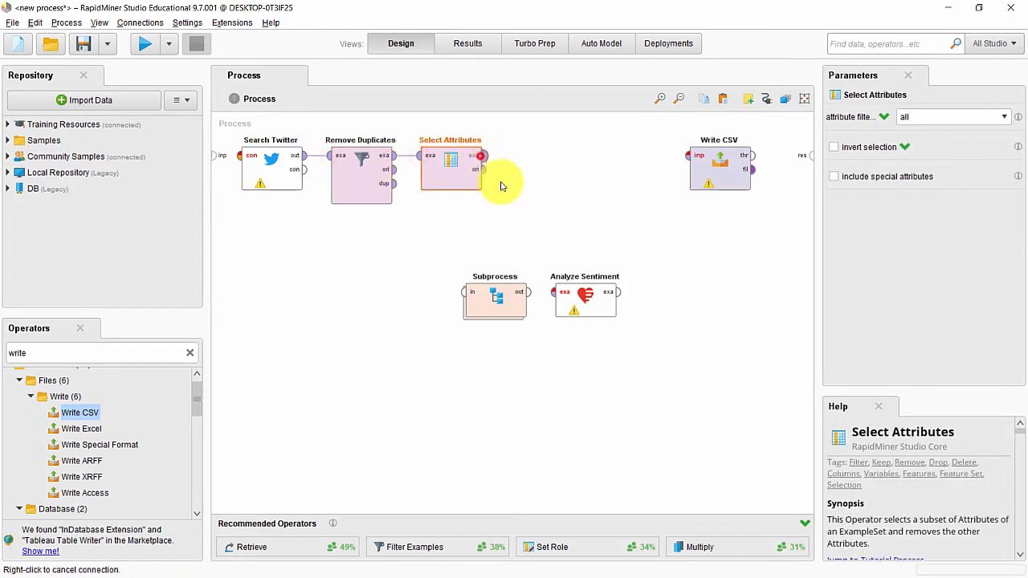
left_click(465, 291)
Step: Wire Subprocess → Analyze Sentiment → Write CSV → process result
left_click(530, 291)
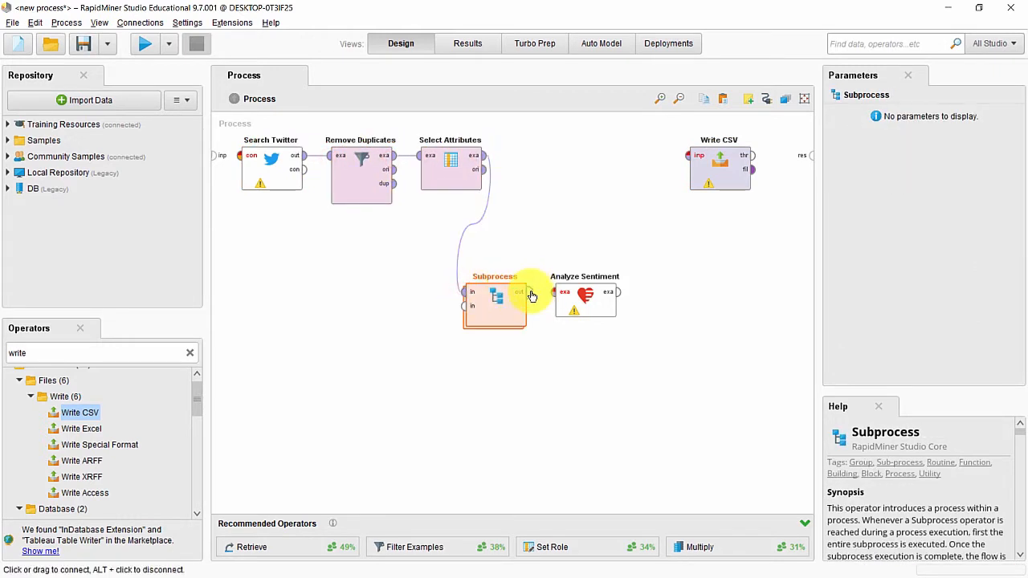
left_click(553, 291)
left_click(618, 291)
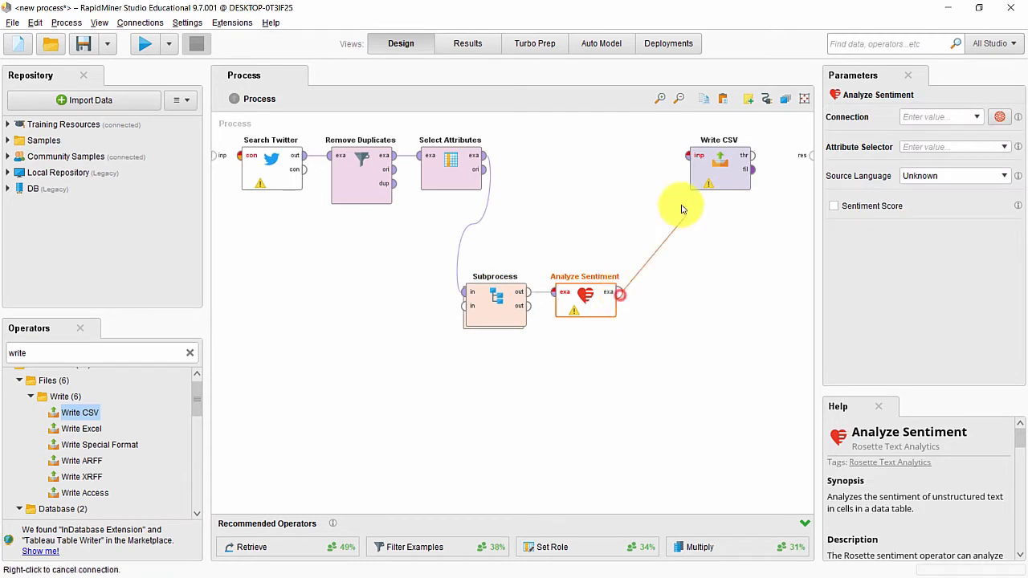
left_click(687, 159)
left_click(752, 155)
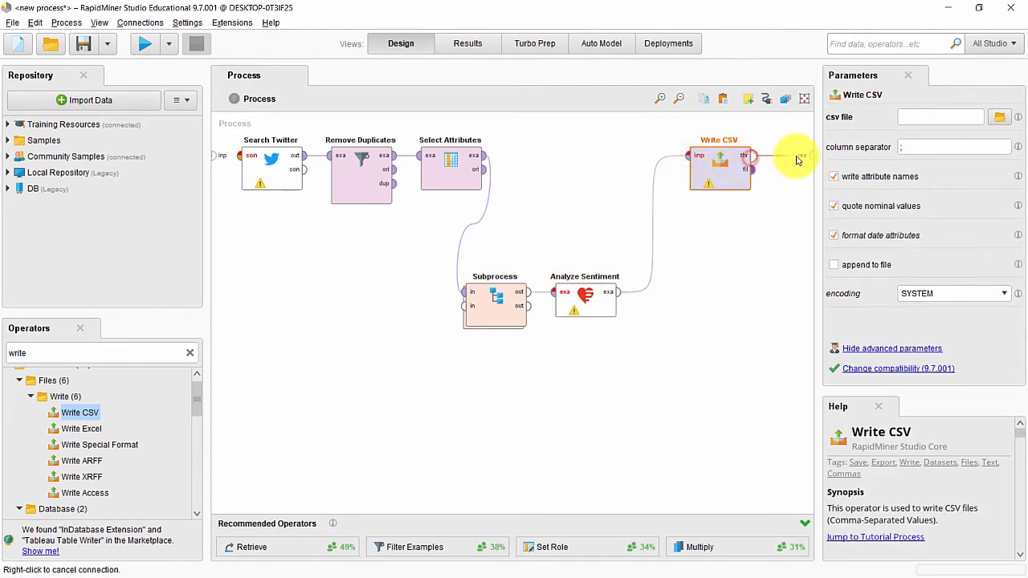
left_click(812, 155)
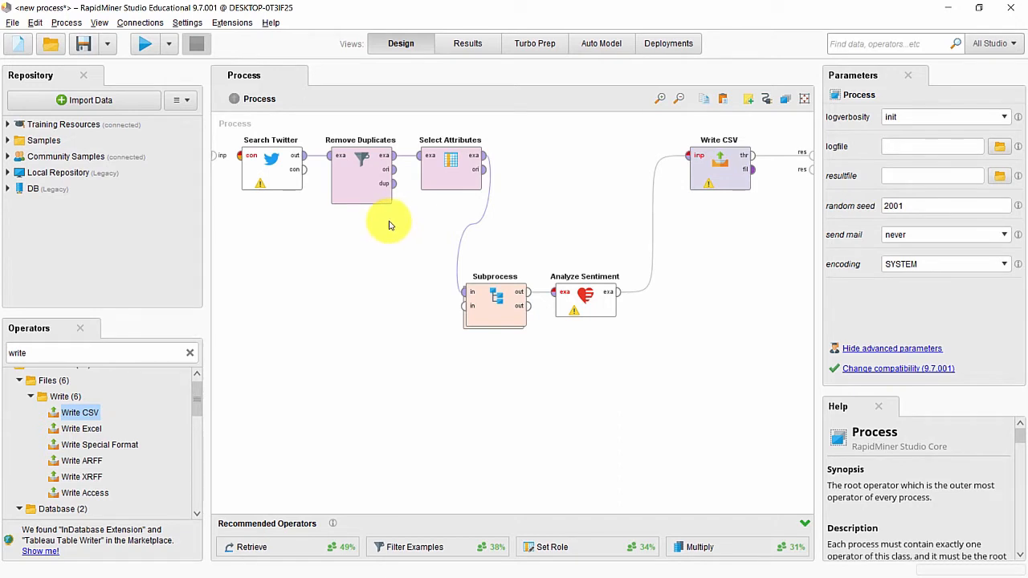
left_click(136, 26)
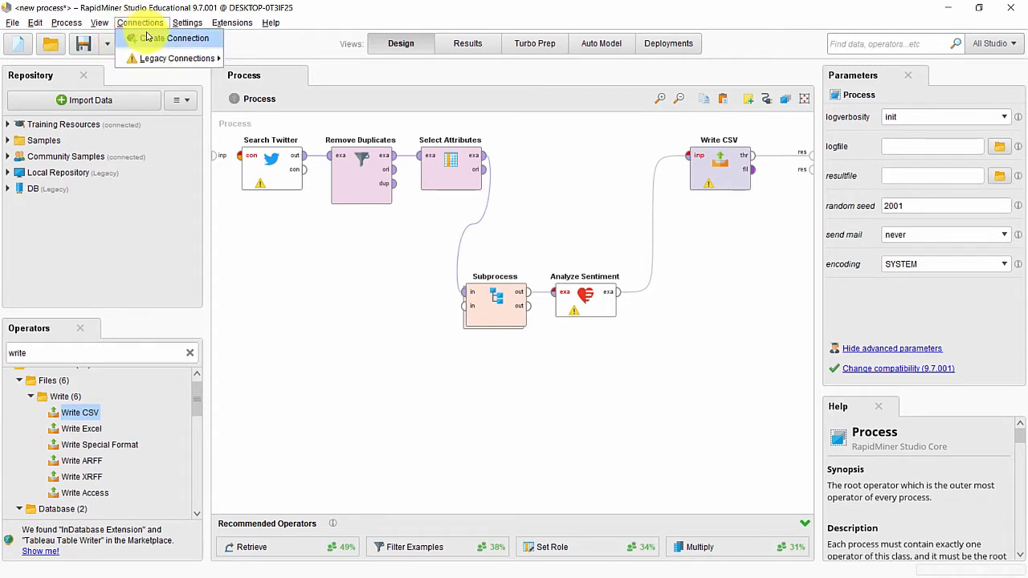
Step: Create a Twitter connection named 'crawling data' and request its OAuth access token
left_click(153, 39)
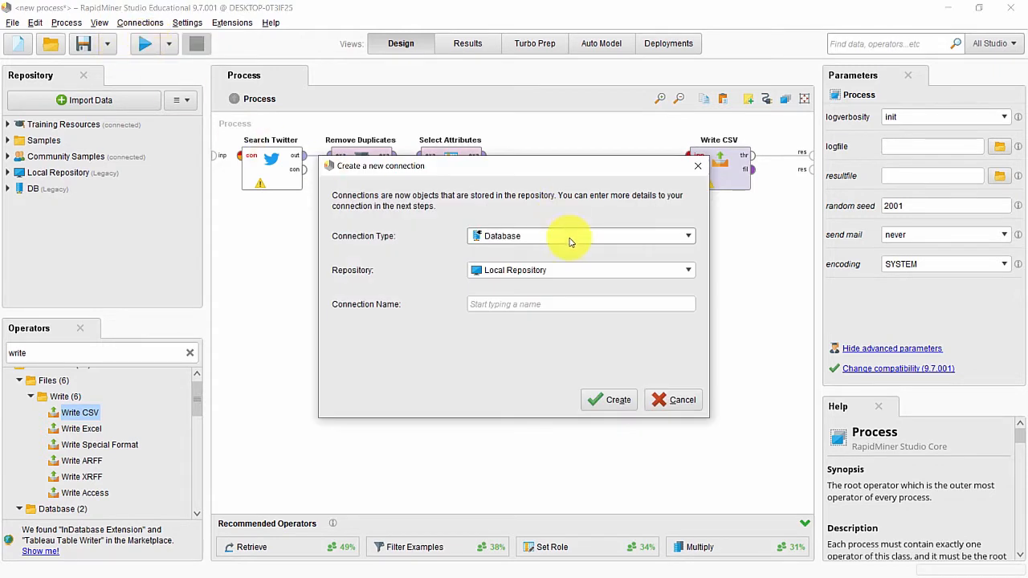
left_click(569, 240)
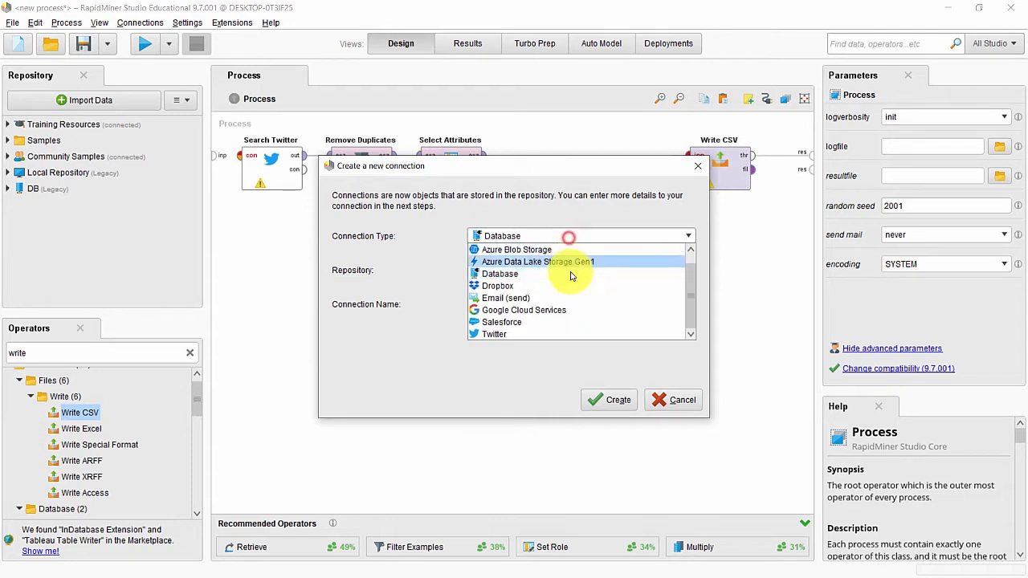
left_click(570, 331)
left_click(550, 310)
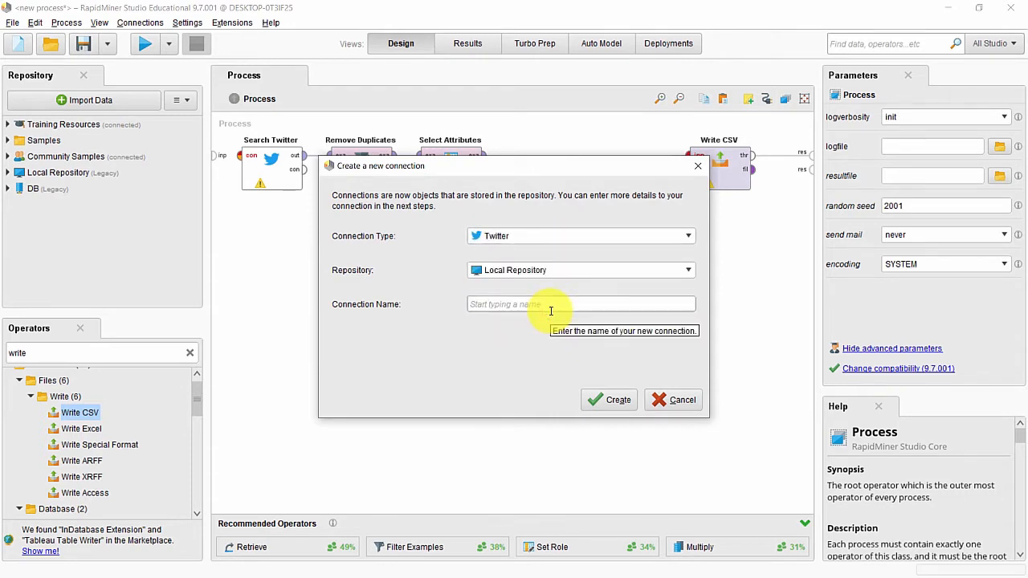
type("crawling data")
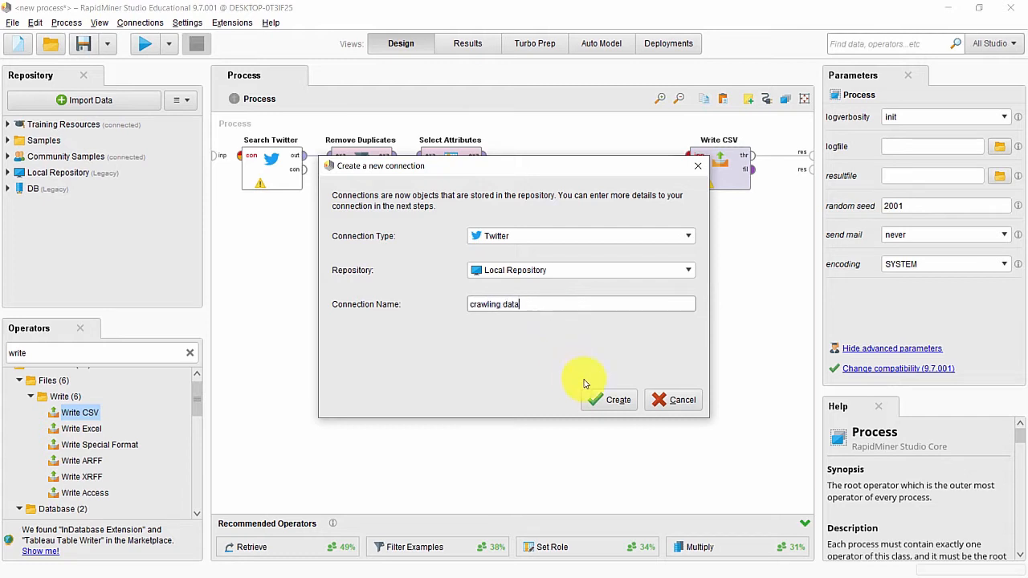
left_click(602, 399)
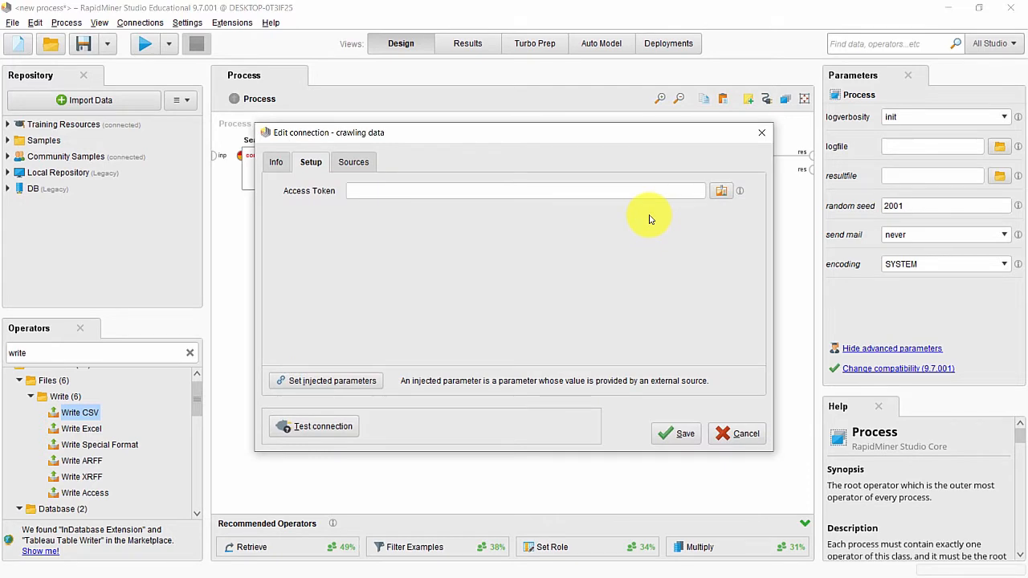
left_click(727, 193)
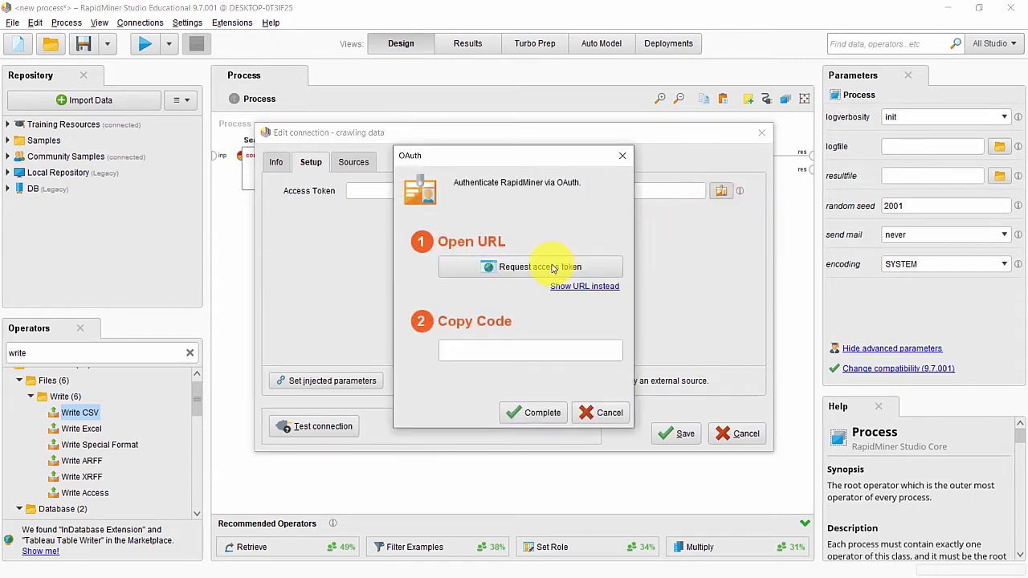
left_click(551, 268)
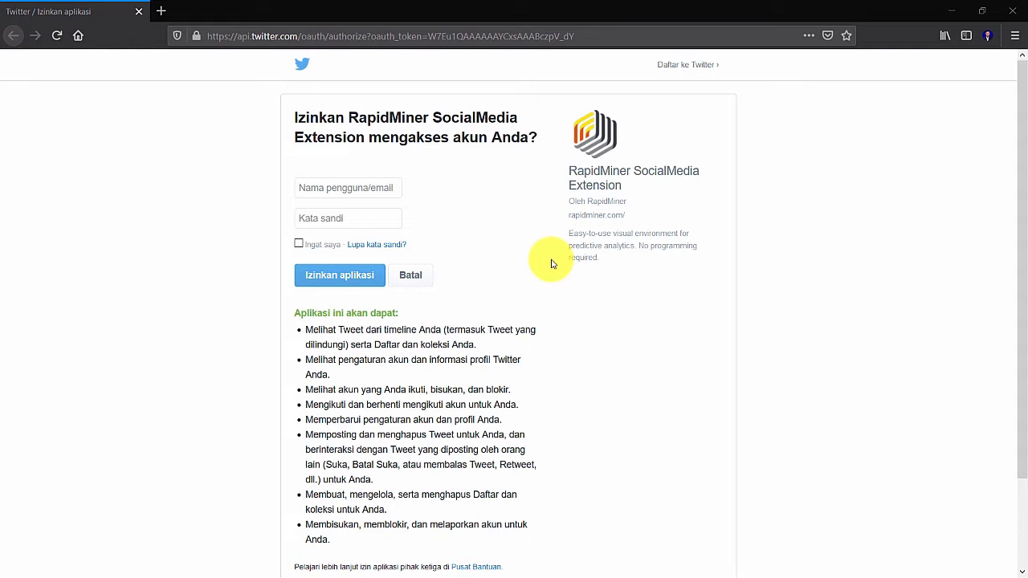
Step: Sign in with the account e-mail and password and authorize the extension
left_click(382, 191)
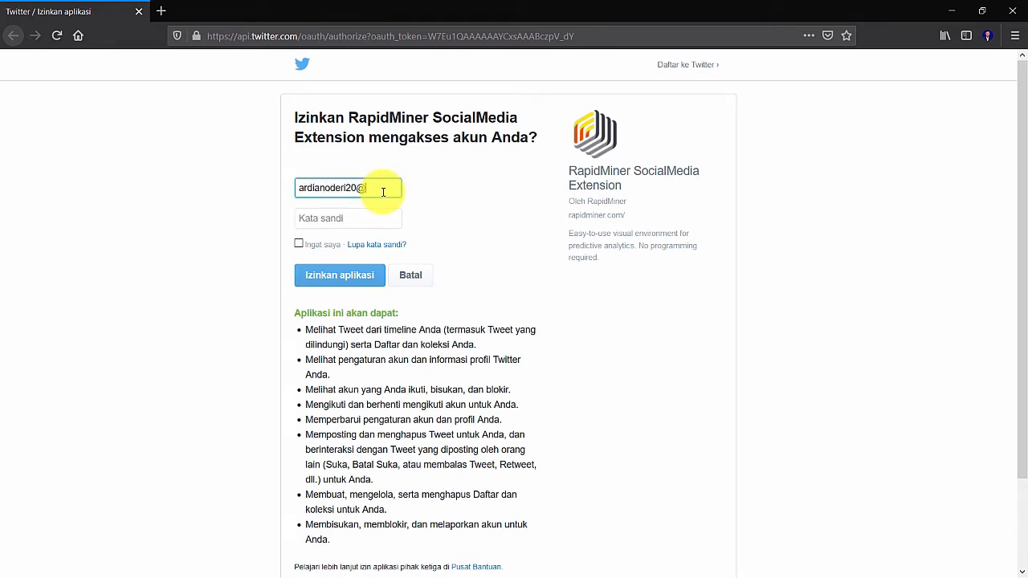
left_click(369, 224)
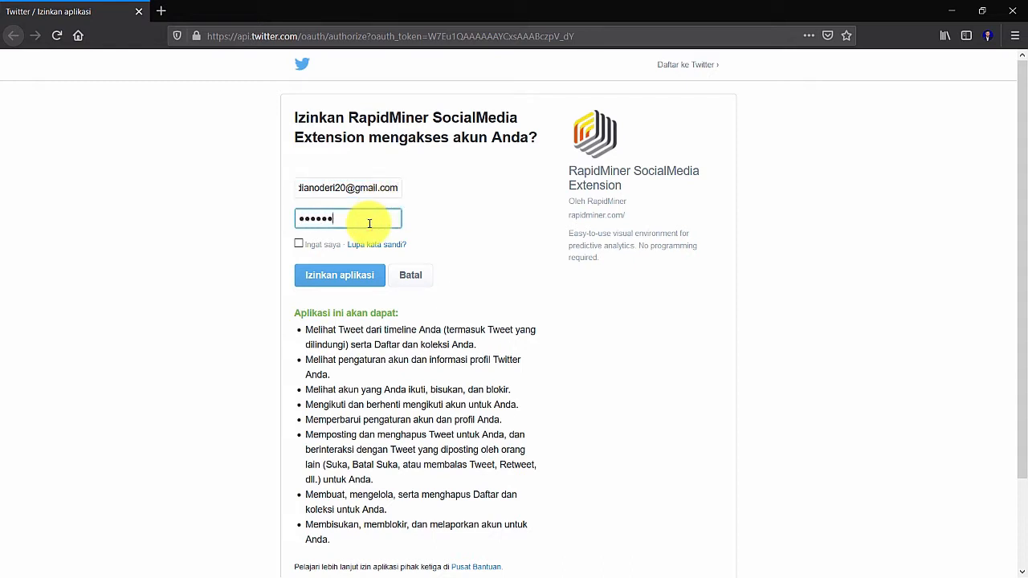
type("••")
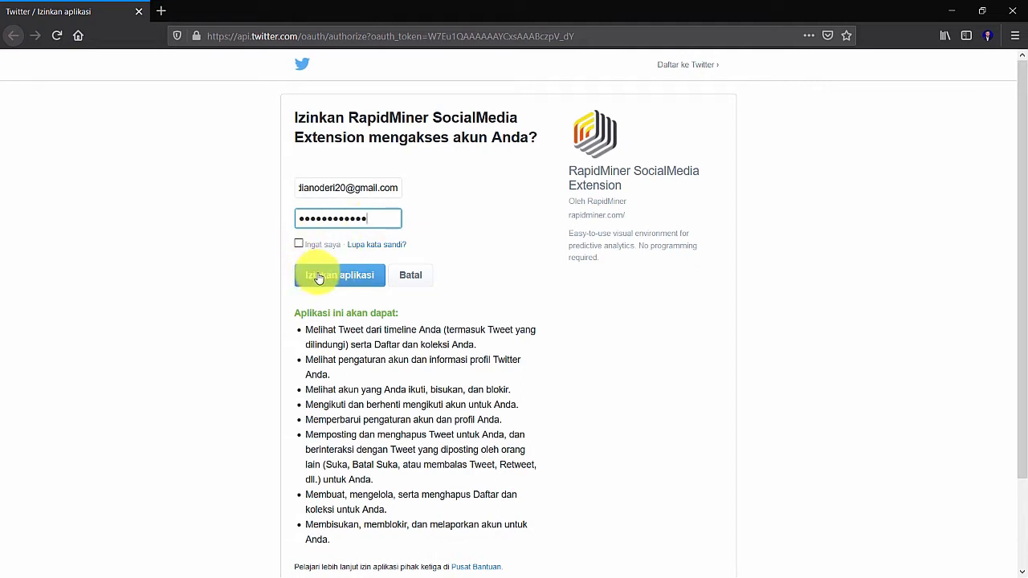
left_click(319, 278)
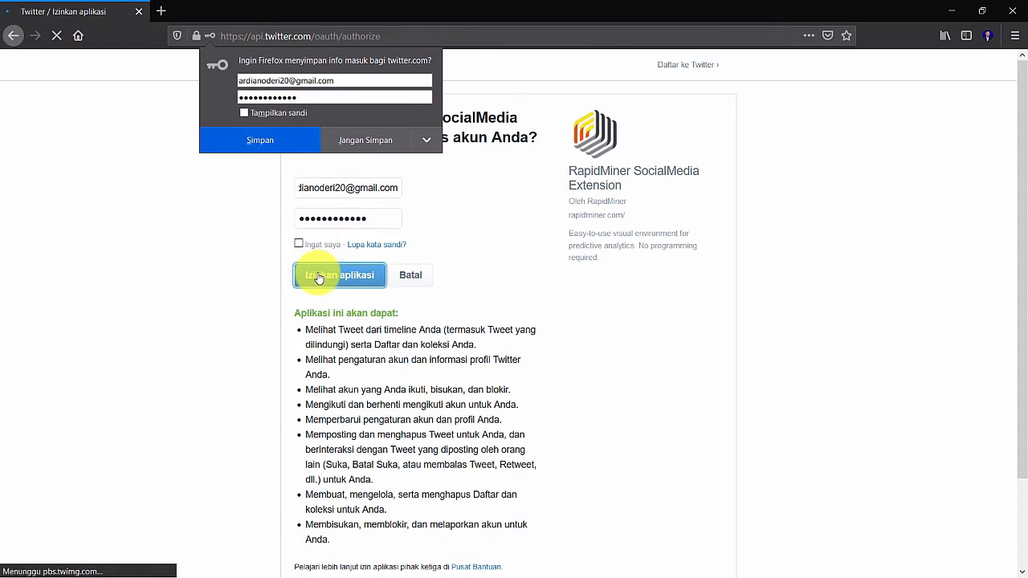
Step: Dismiss the save-password prompt, select the authorization PIN, and minimize Firefox
left_click(310, 141)
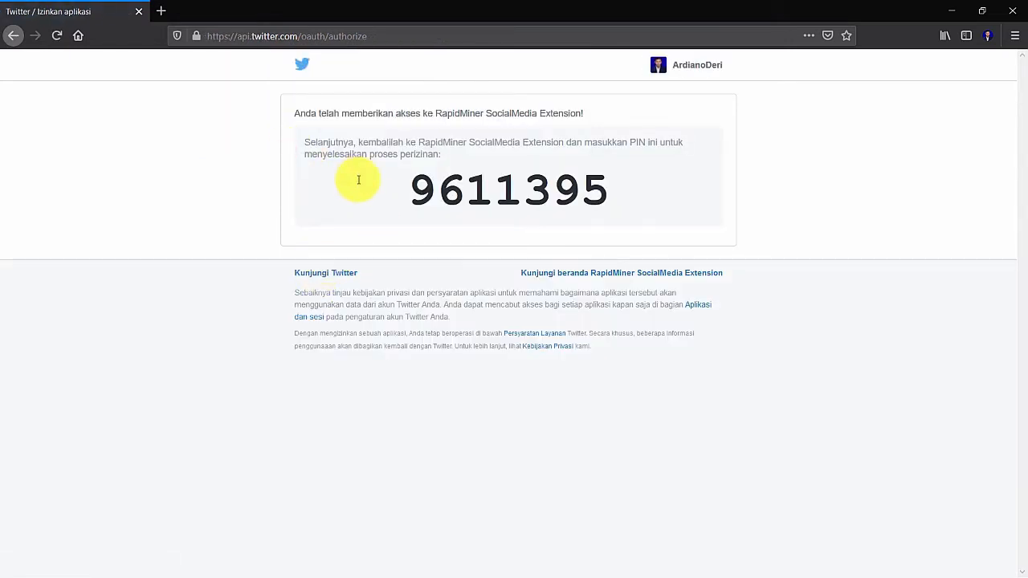
left_click_drag(412, 189, 669, 207)
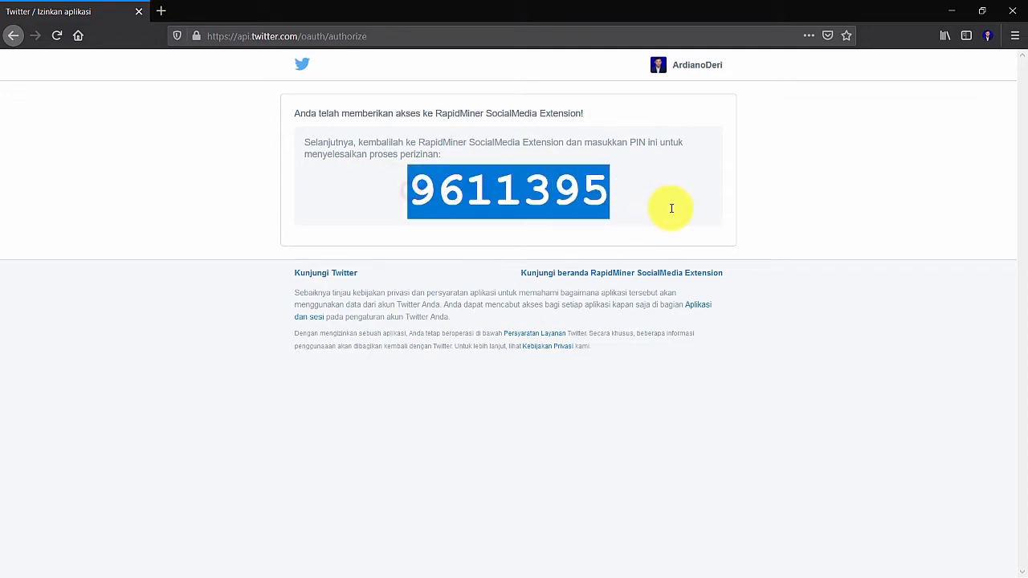
left_click(951, 11)
Step: Submit the PIN, test the 'crawling data' connection successfully, and save it
left_click(463, 349)
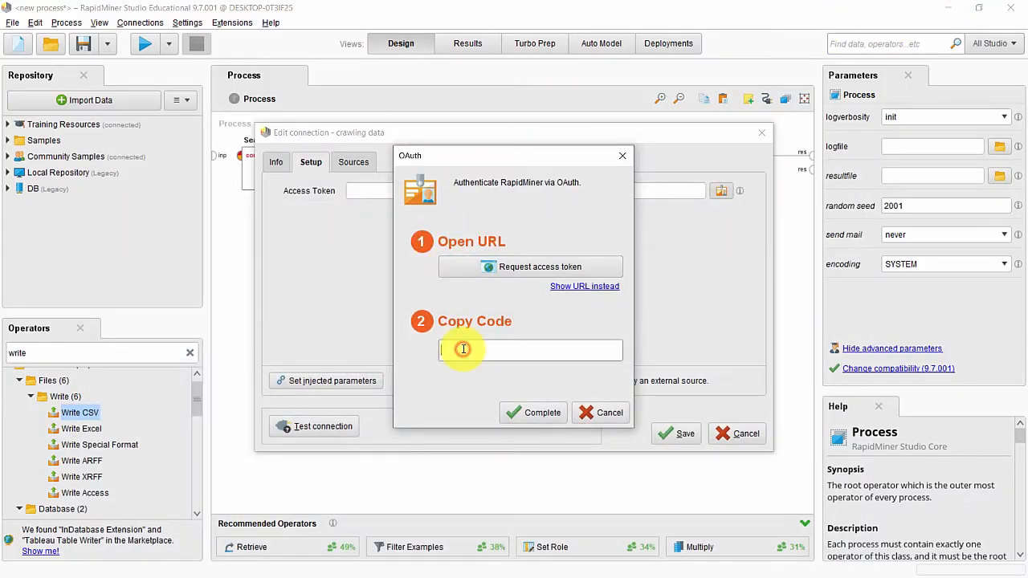
left_click(530, 416)
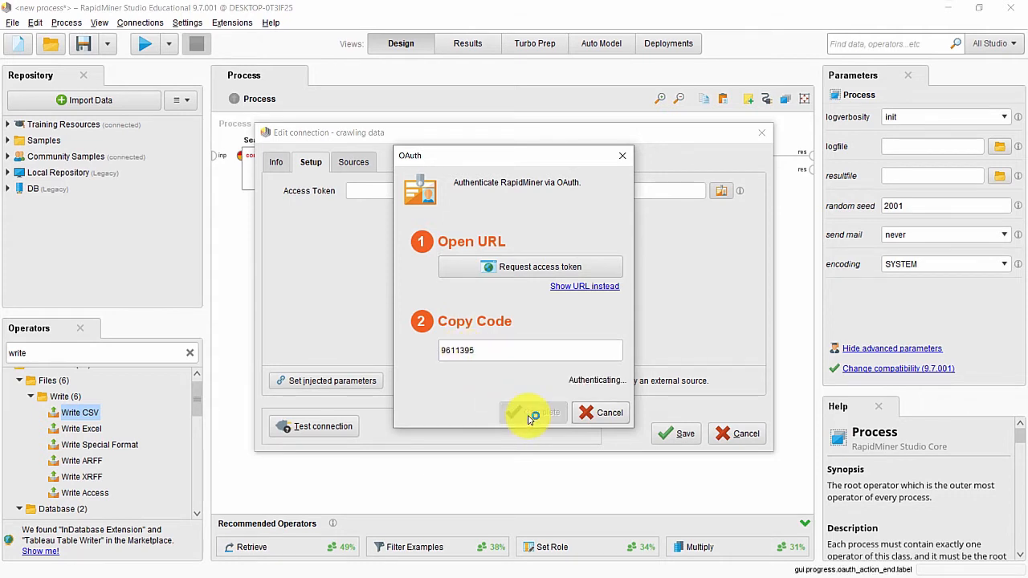
left_click(345, 430)
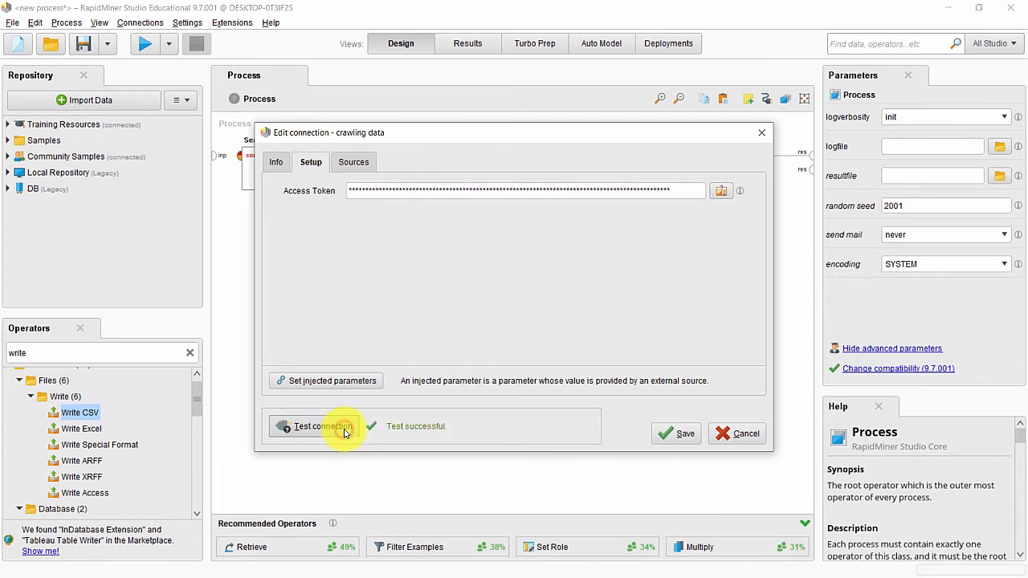
left_click(670, 438)
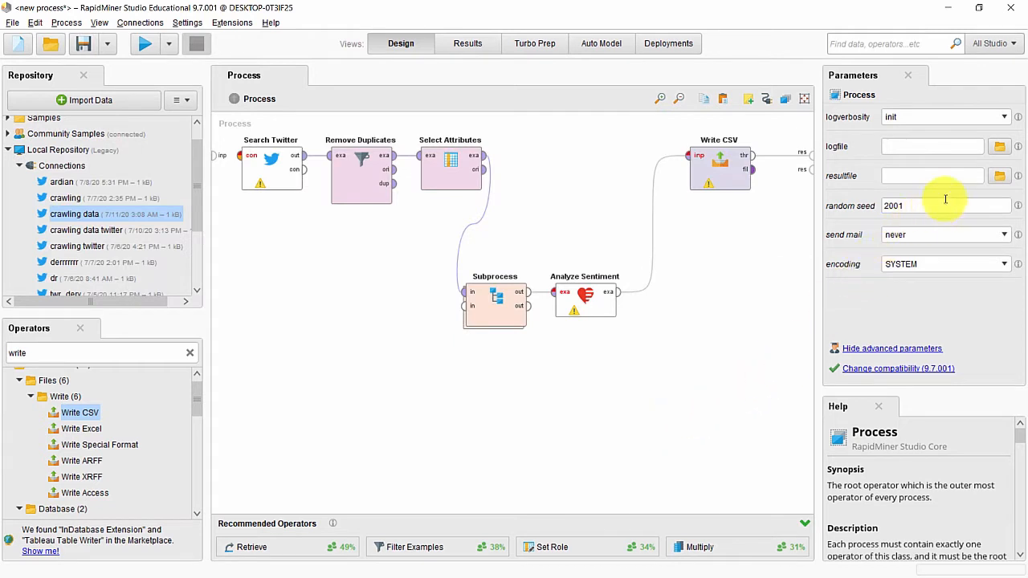
Step: Set Search Twitter's connection to 'crawling data' from Local Repository > Connections
left_click(290, 180)
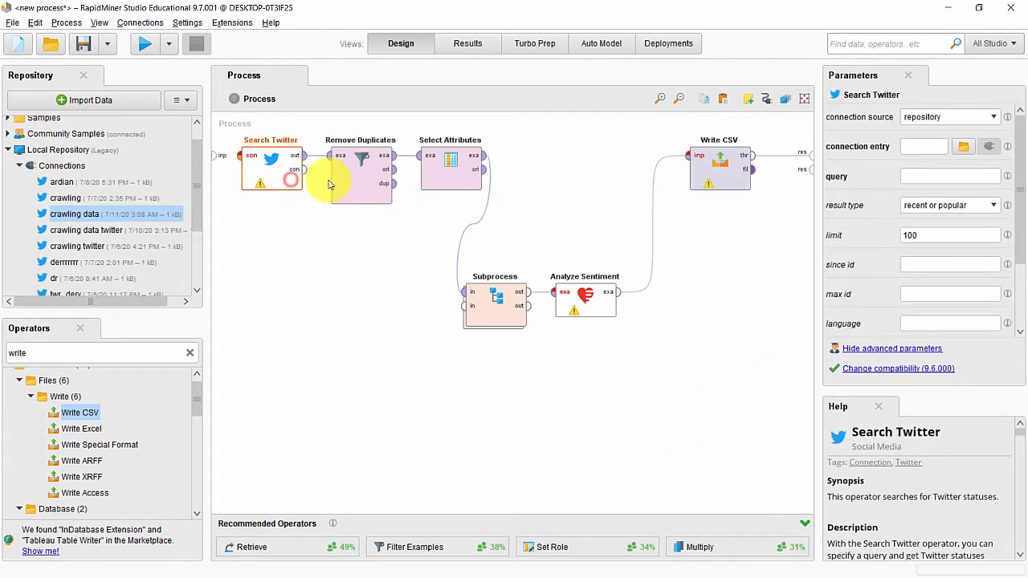
left_click(963, 147)
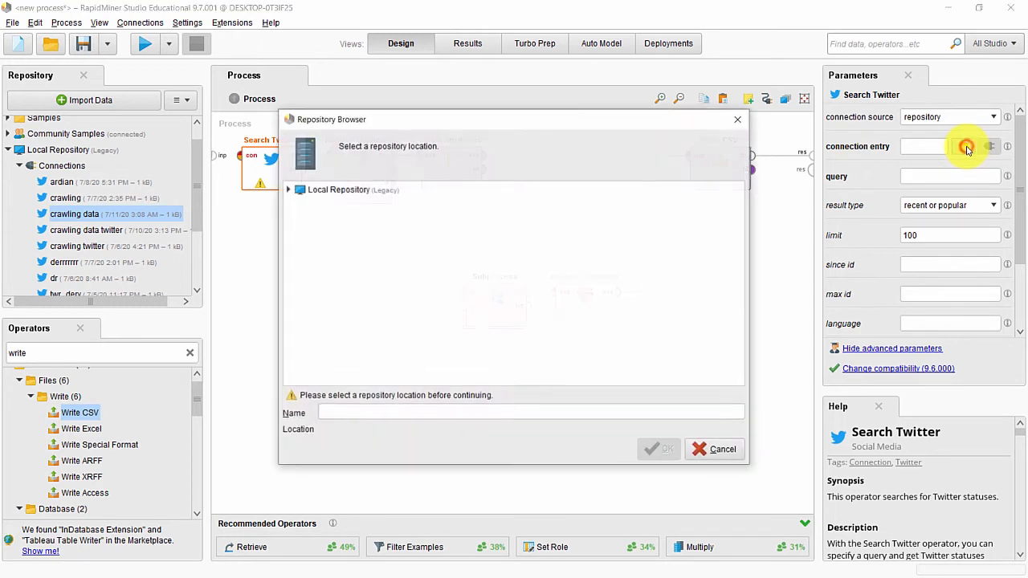
double_click(313, 198)
double_click(313, 207)
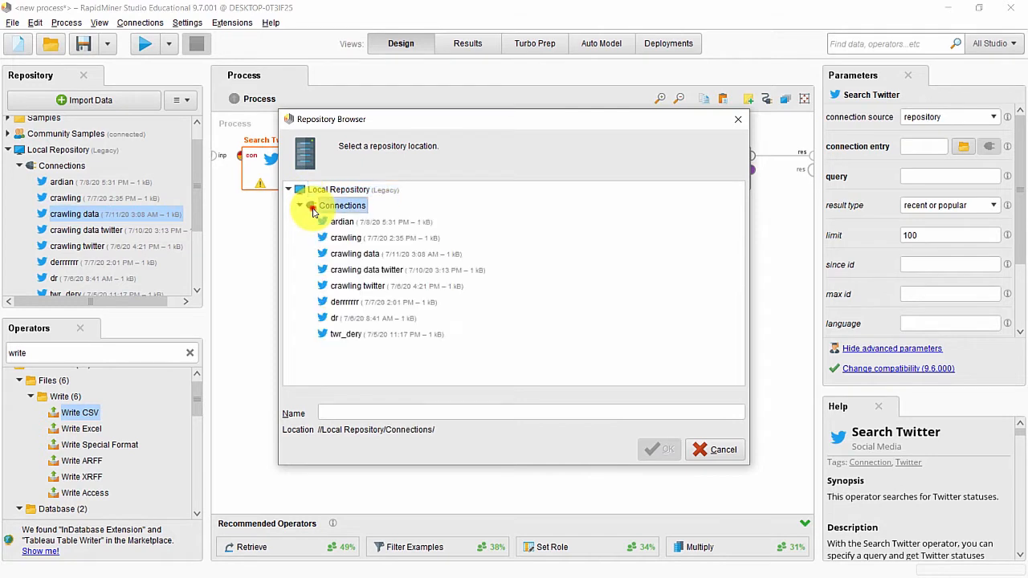
left_click(342, 255)
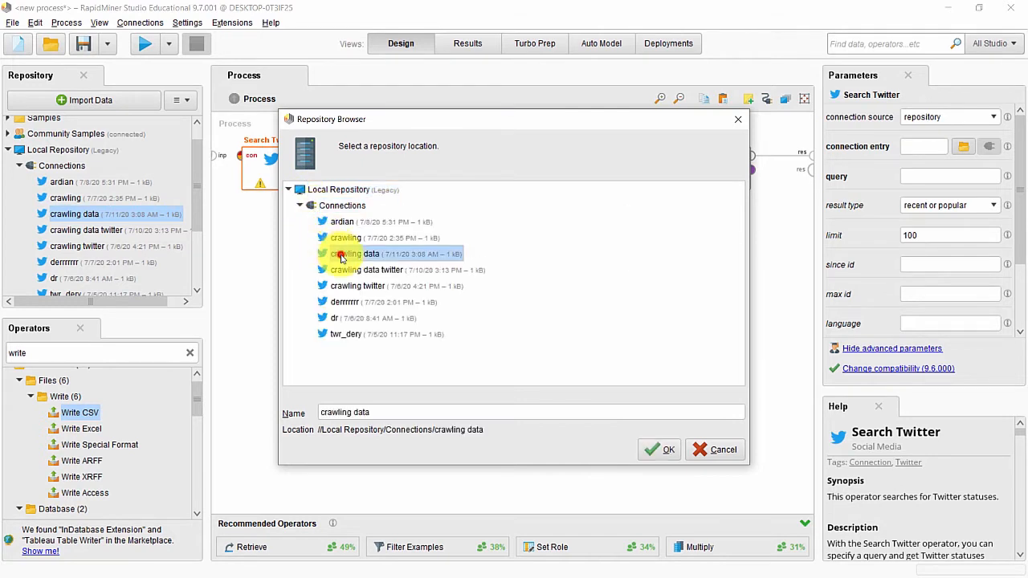
left_click(668, 448)
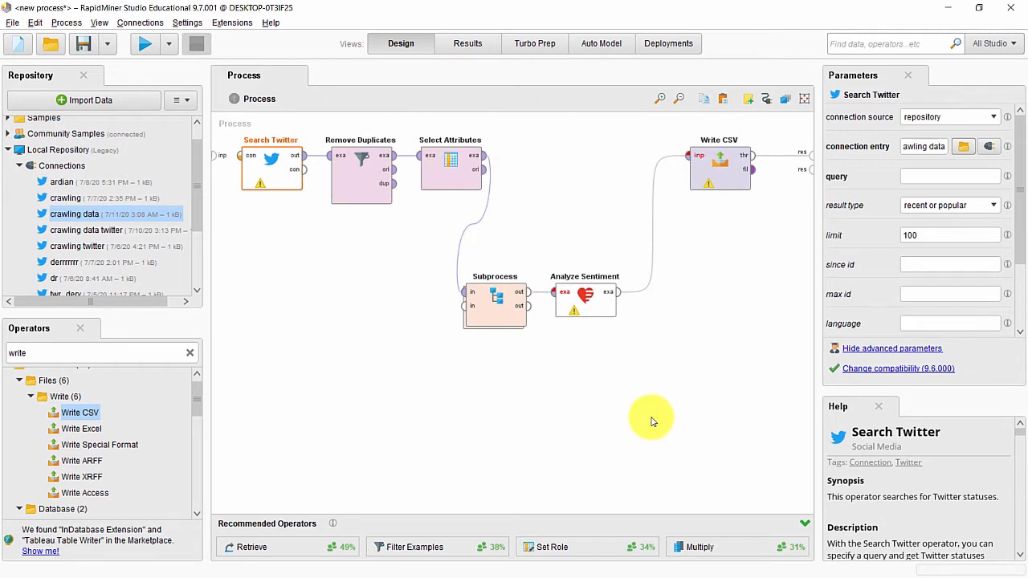
Step: Enter a person's name as the Twitter search query
left_click(910, 176)
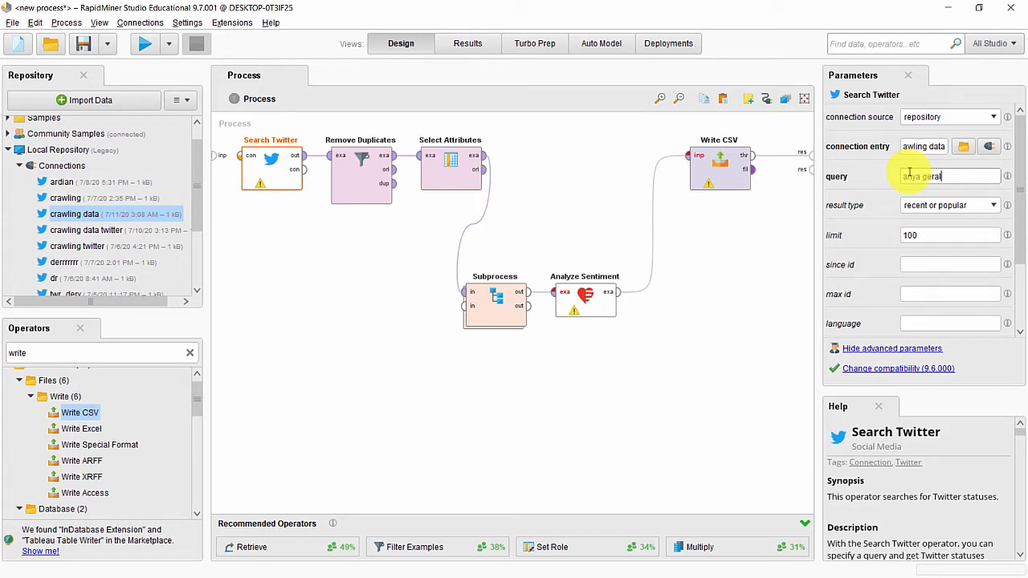
type("anya geraldine")
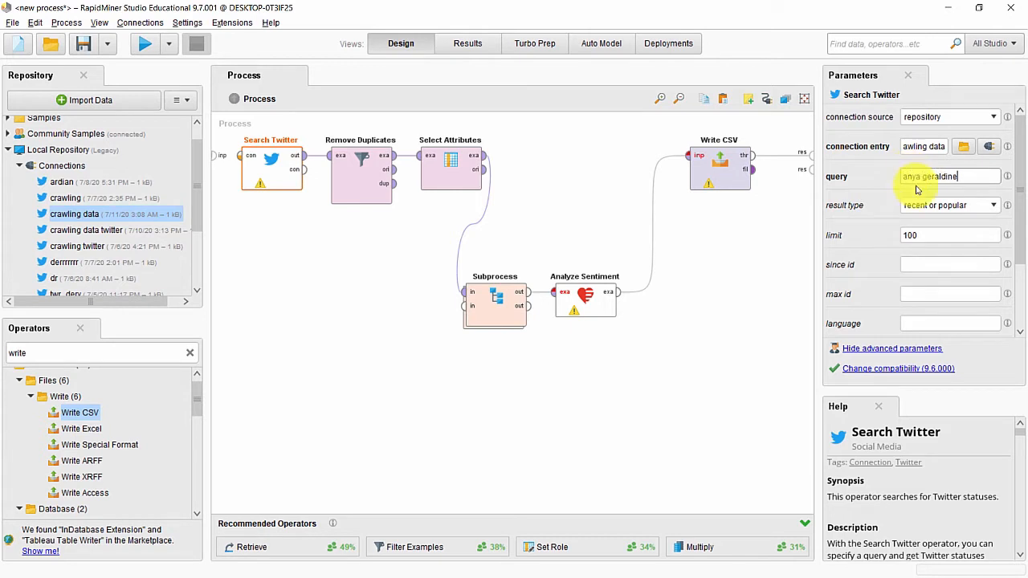
left_click(936, 235)
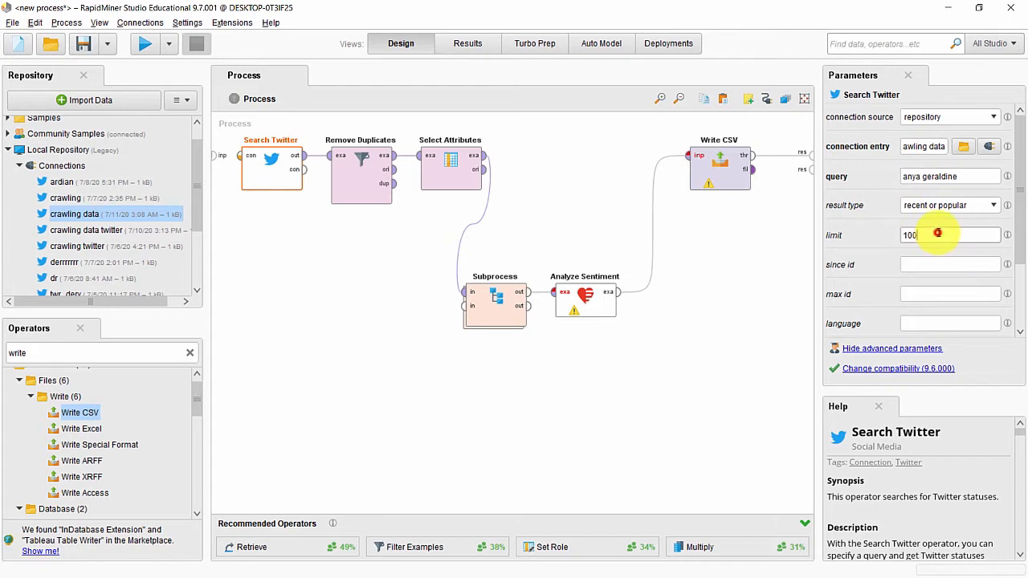
Step: Set Remove Duplicates to filter a single attribute, Text
left_click(358, 175)
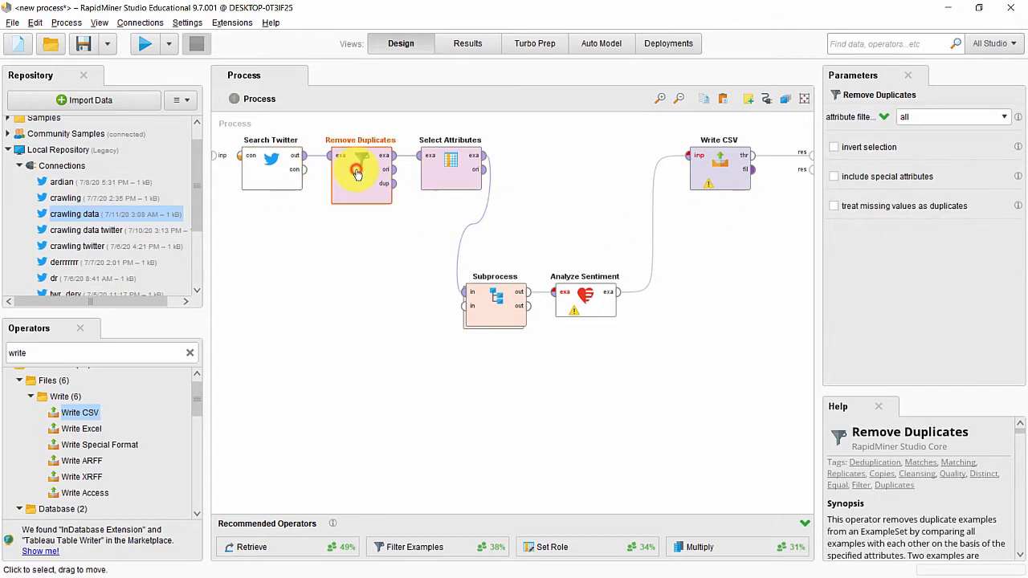
left_click(1004, 118)
left_click(999, 136)
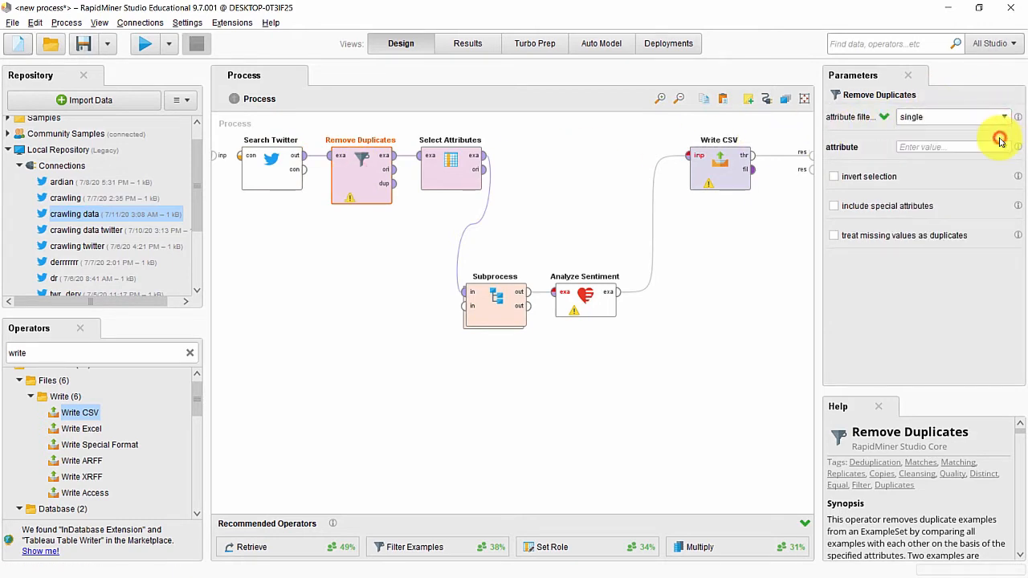
left_click(1006, 147)
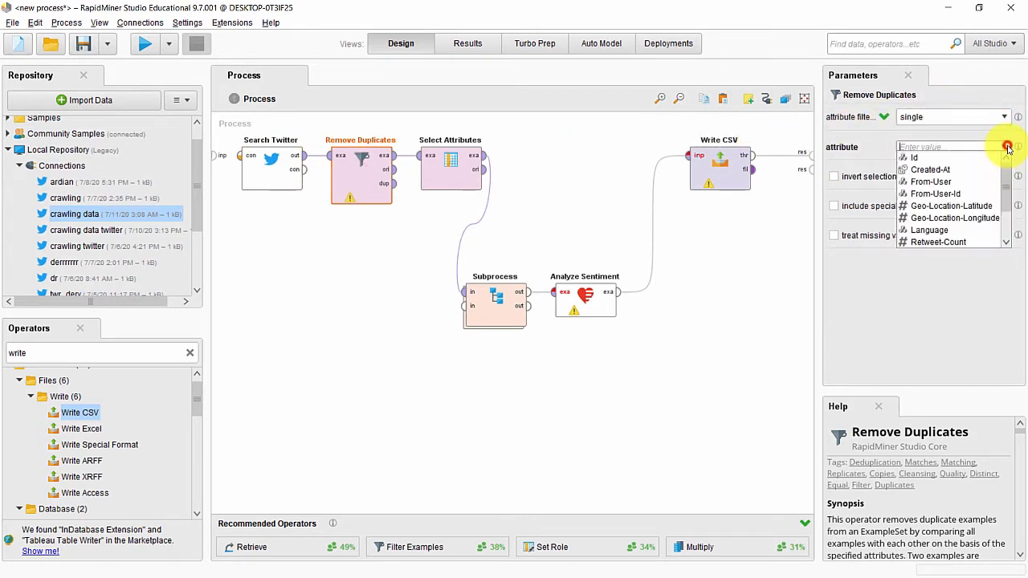
scroll(979, 210, "down", 2)
left_click(962, 218)
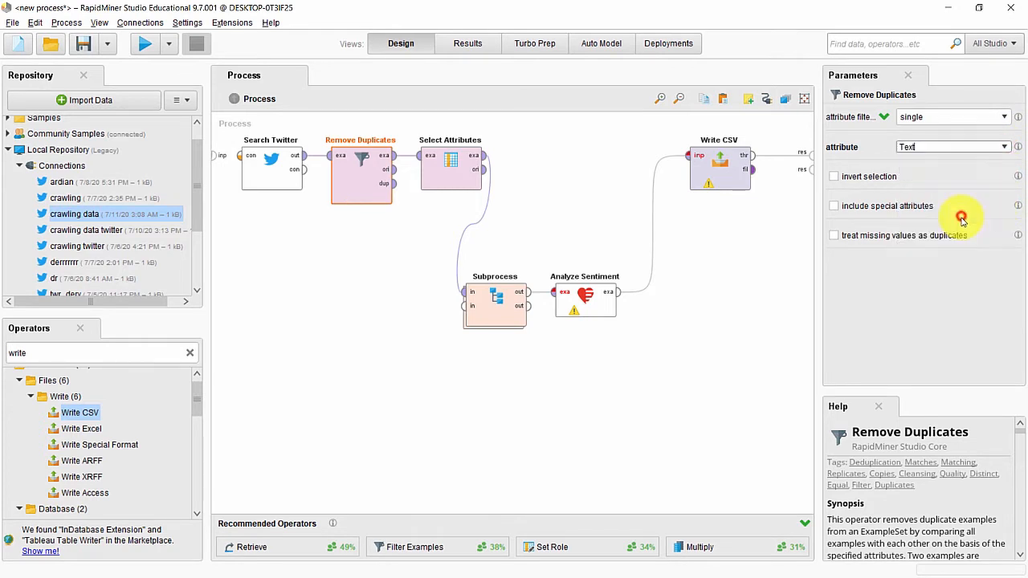
Step: Set Select Attributes to keep only the single attribute Text
left_click(428, 165)
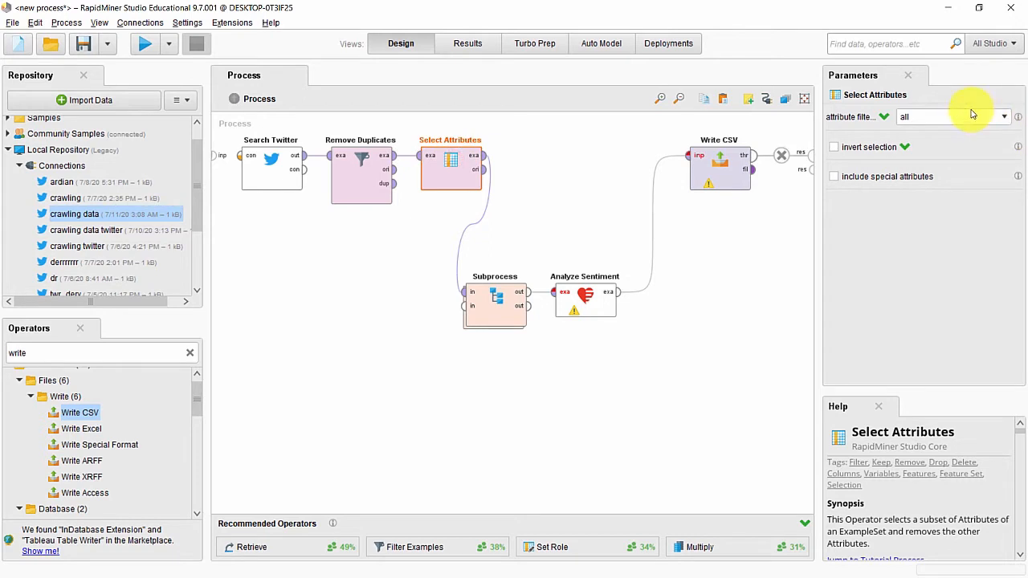
left_click(1004, 117)
left_click(1002, 132)
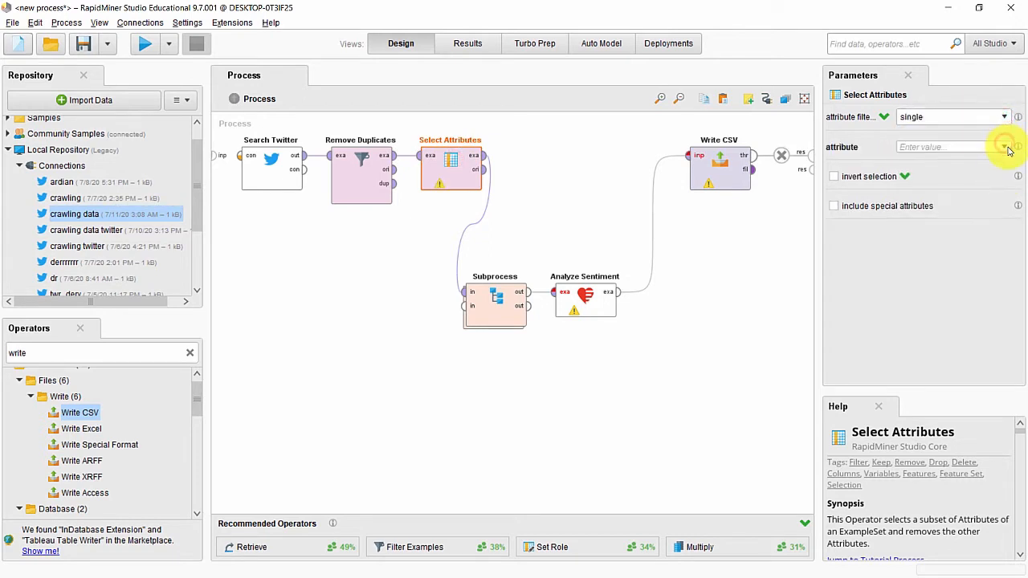
left_click(1003, 147)
scroll(995, 185, "down", 2)
left_click(981, 215)
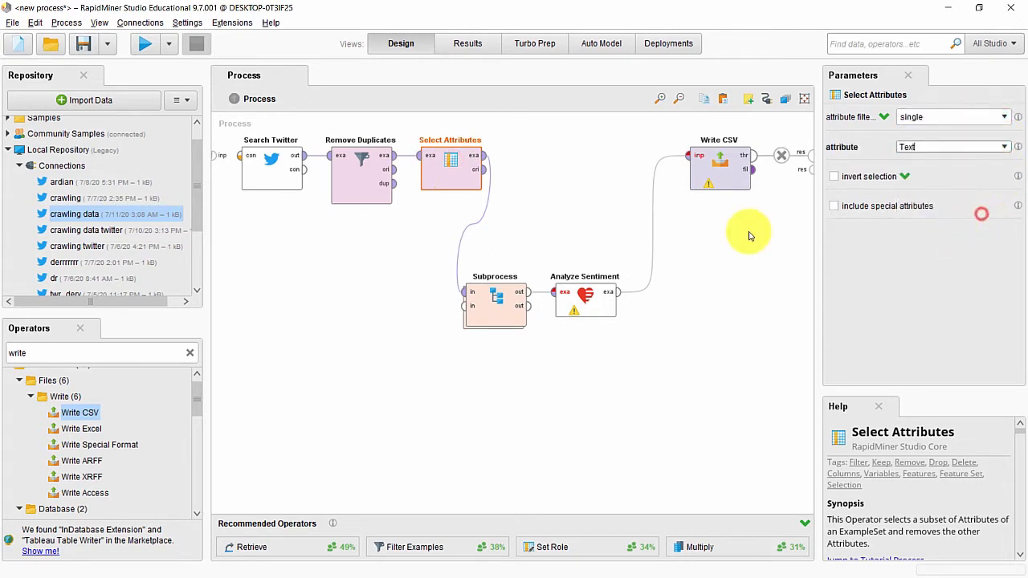
Step: Inside the Subprocess, add three Replace operators in a row
double_click(490, 306)
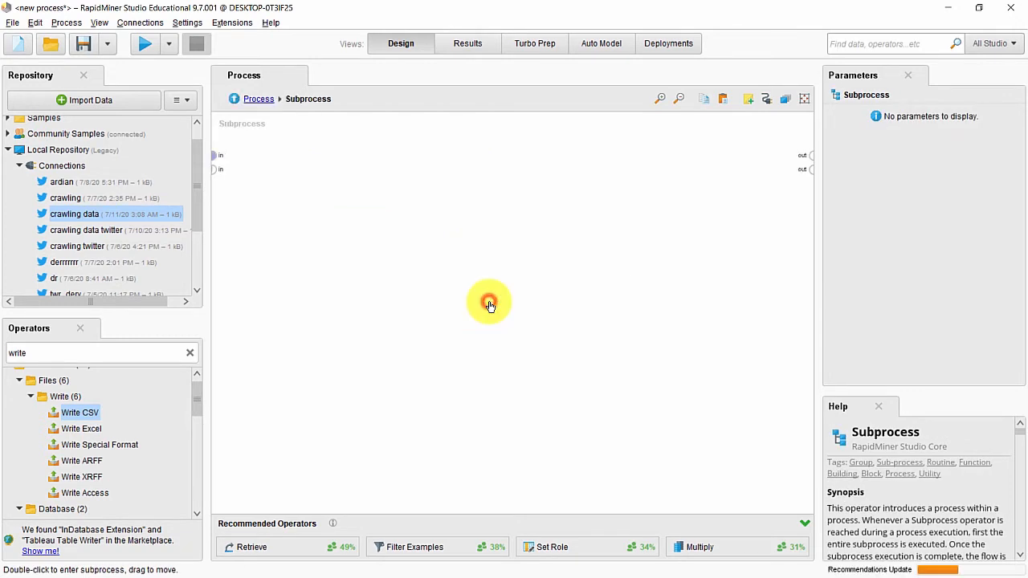
left_click(107, 348)
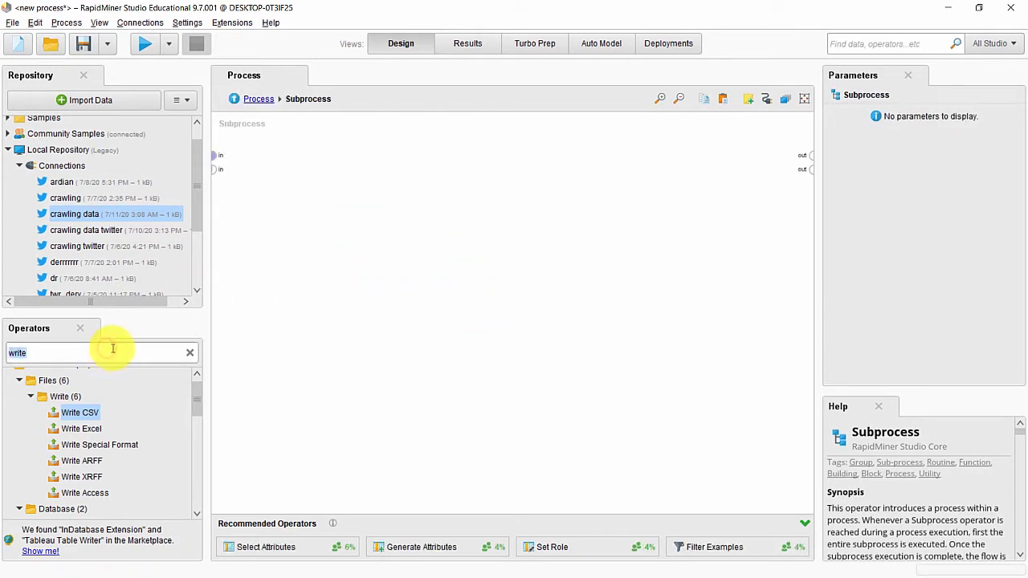
type("replace")
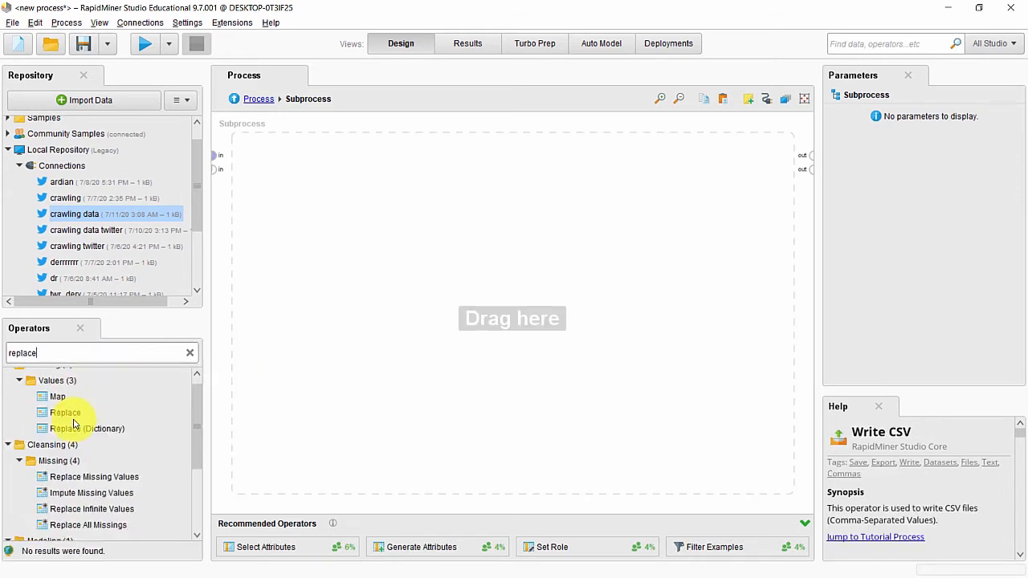
left_click_drag(73, 418, 279, 171)
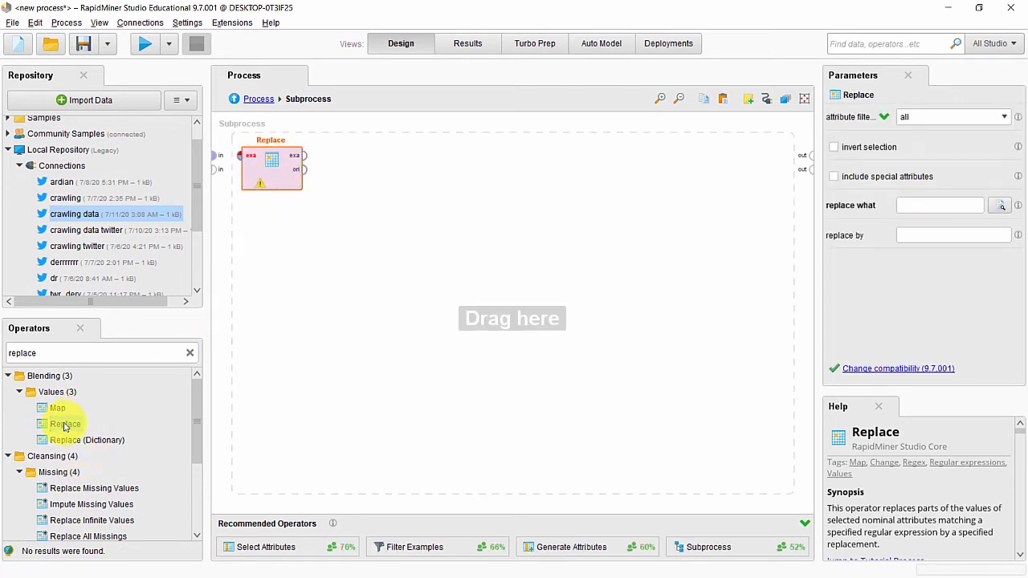
left_click_drag(65, 428, 357, 157)
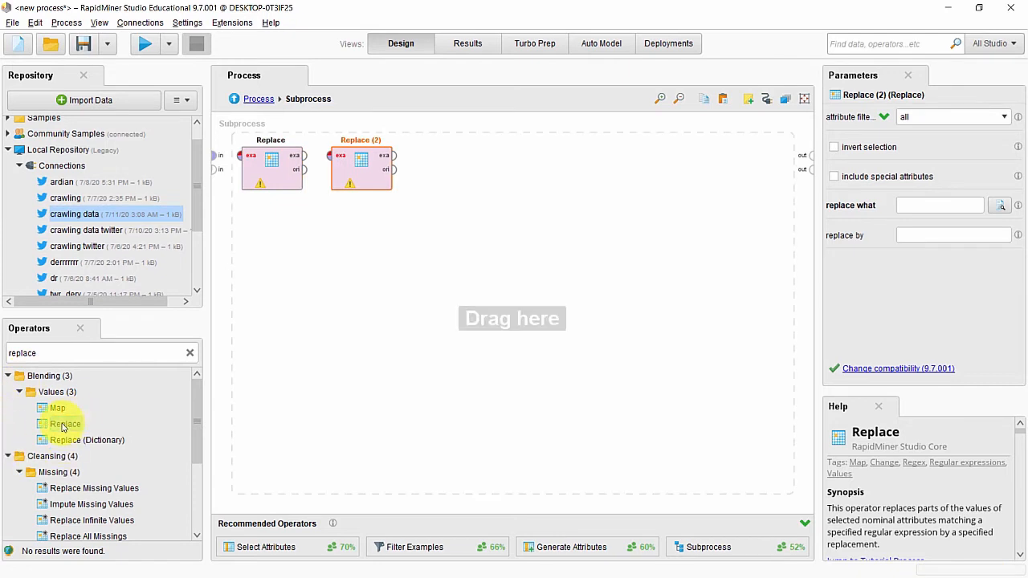
left_click_drag(64, 424, 469, 164)
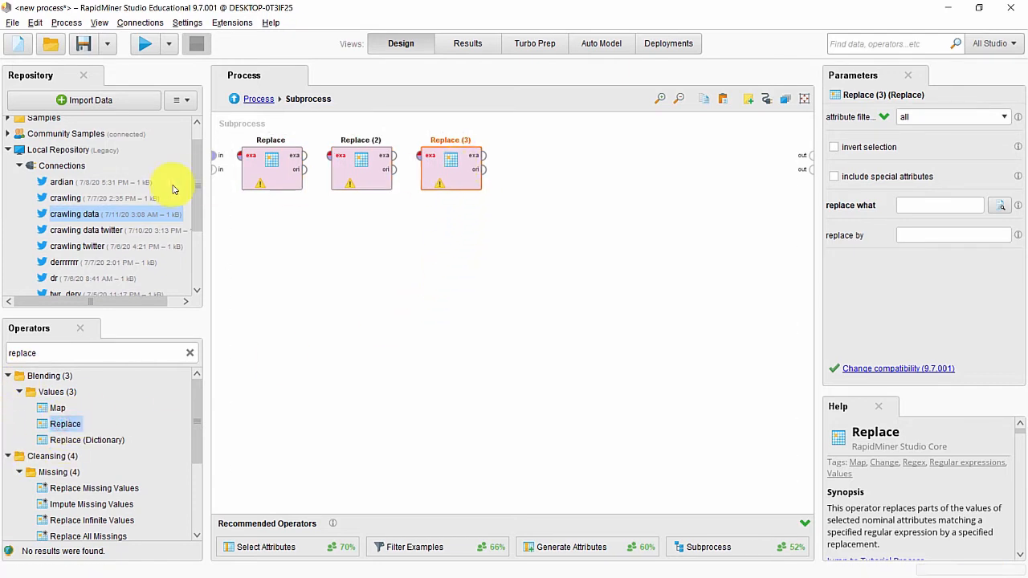
Step: Wire input → Replace → Replace (2) → Replace (3) → subprocess output
left_click(217, 158)
left_click(239, 156)
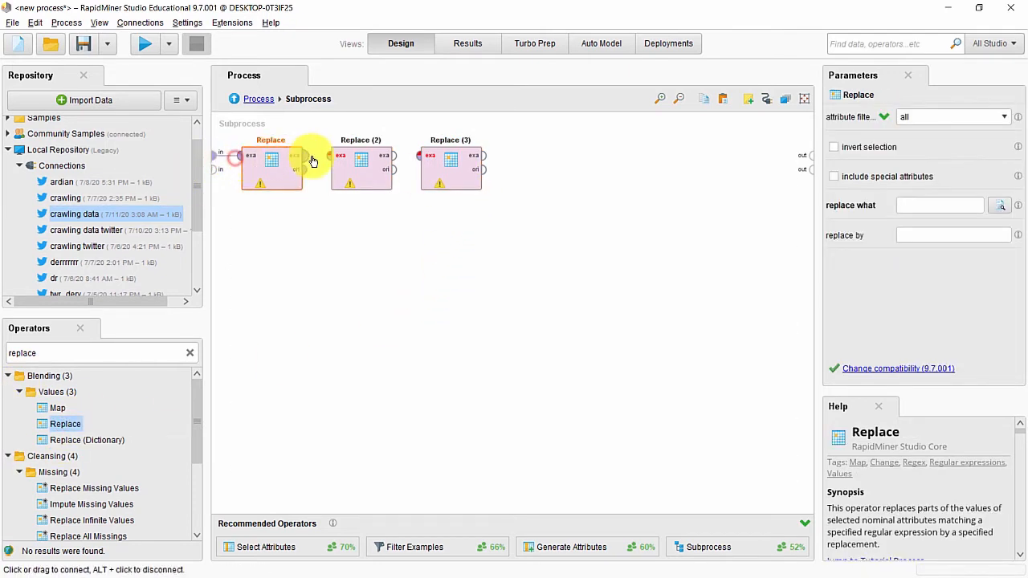
left_click(302, 156)
left_click(329, 156)
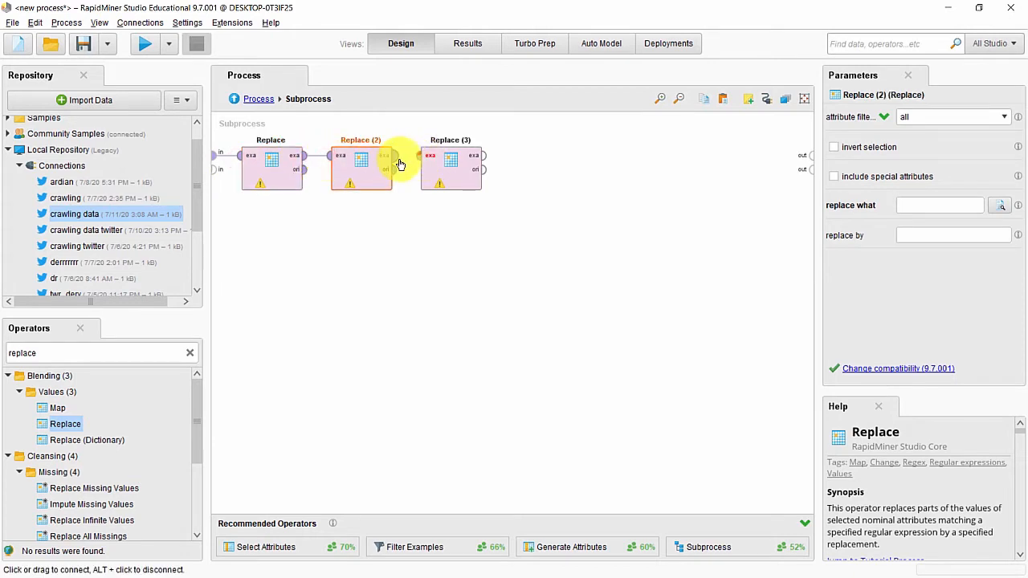
left_click(394, 156)
left_click(414, 157)
left_click(483, 156)
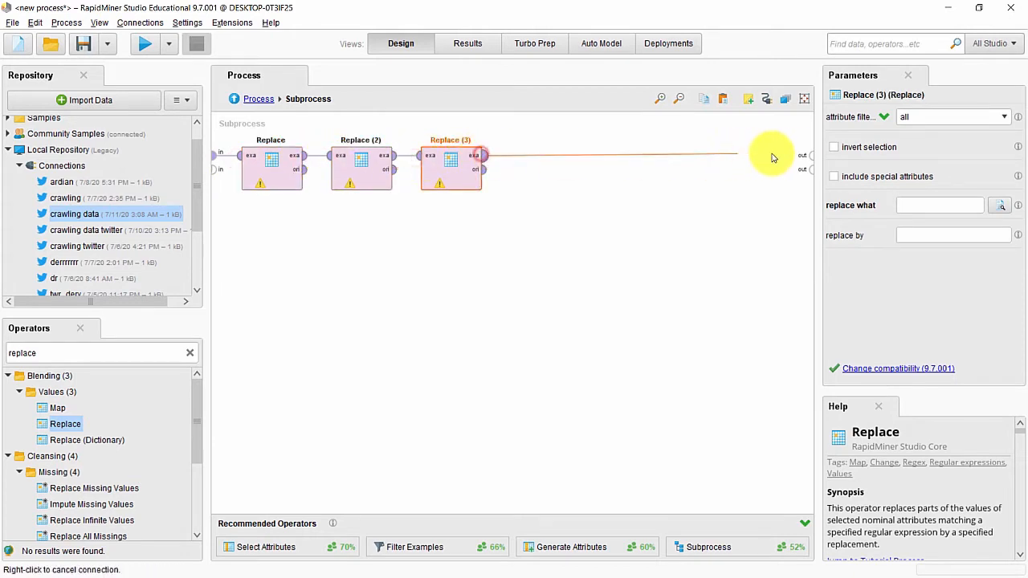
left_click(806, 155)
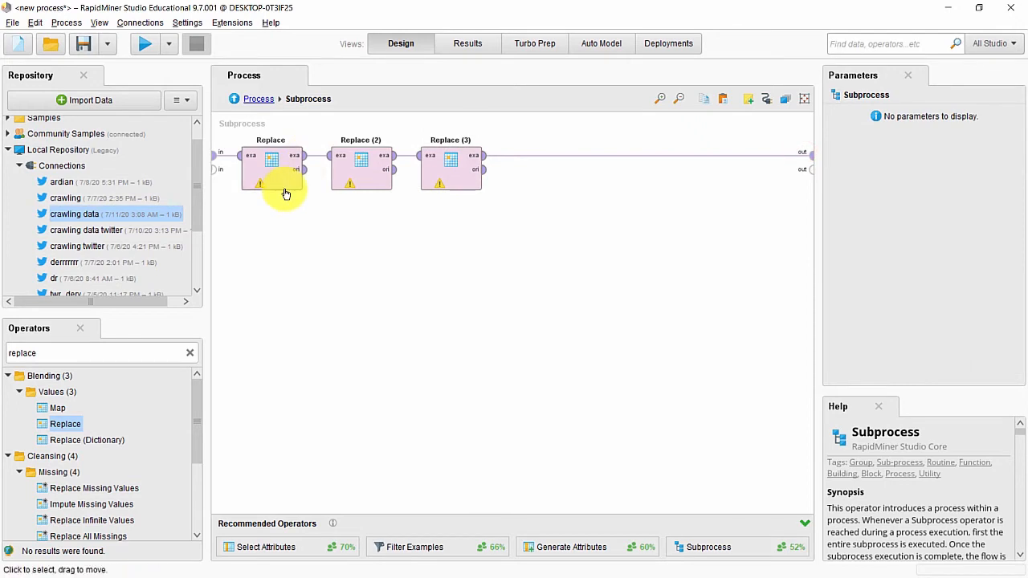
Step: Set the first Replace to the single attribute Text with "@" as its pattern
left_click(273, 166)
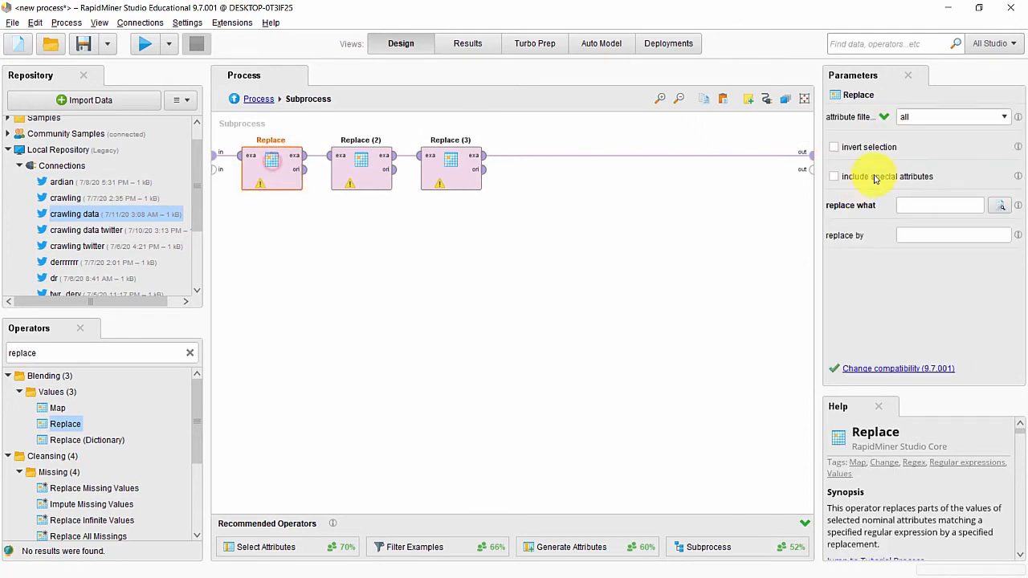
left_click(1006, 117)
left_click(994, 142)
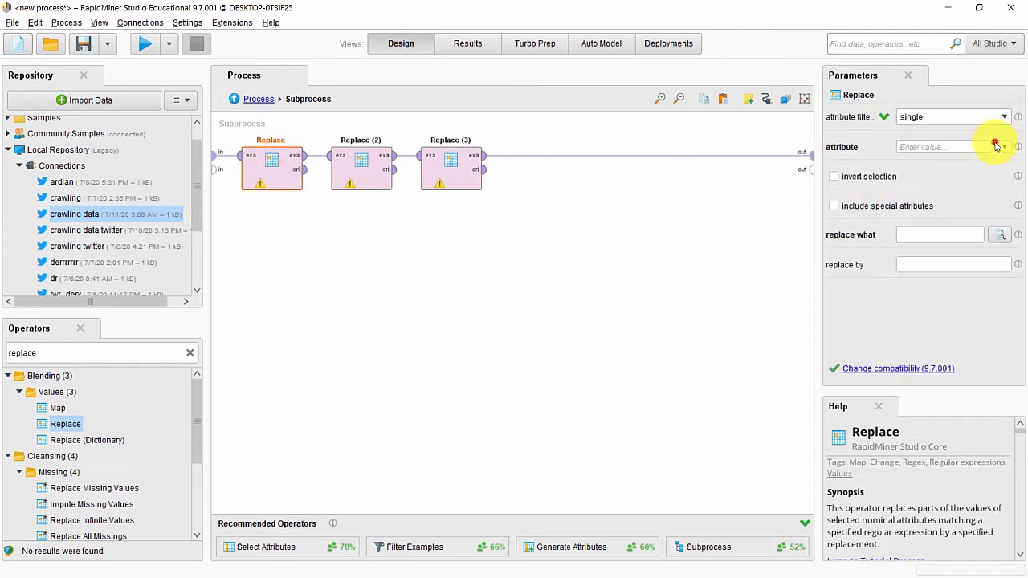
left_click(1005, 148)
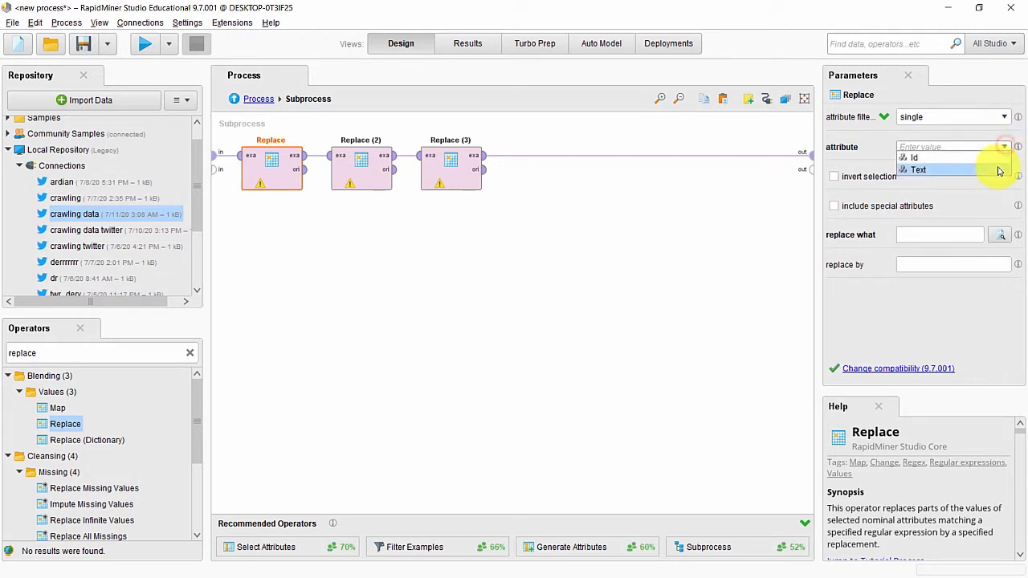
left_click(993, 167)
left_click(917, 236)
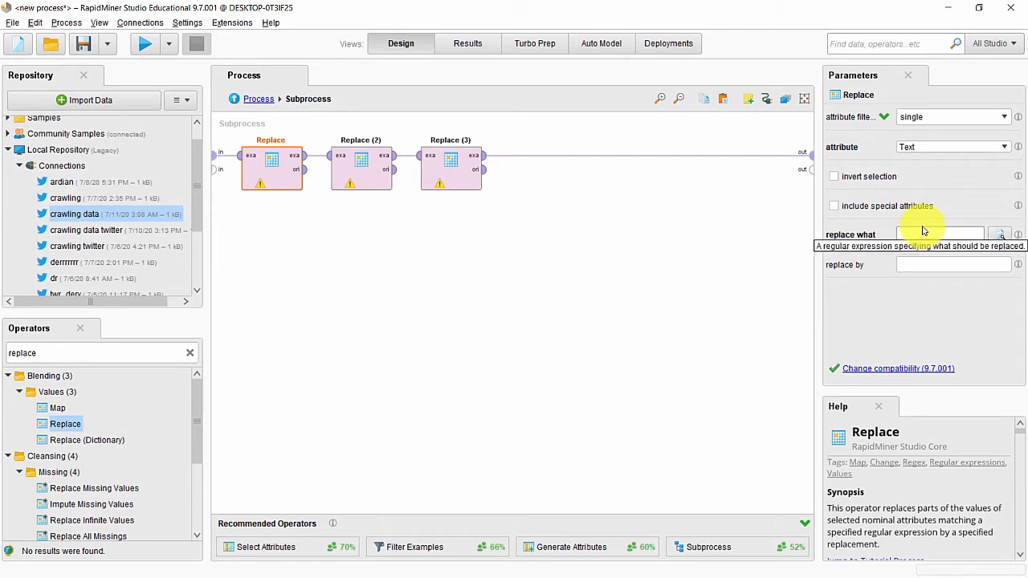
type("@")
left_click(541, 257)
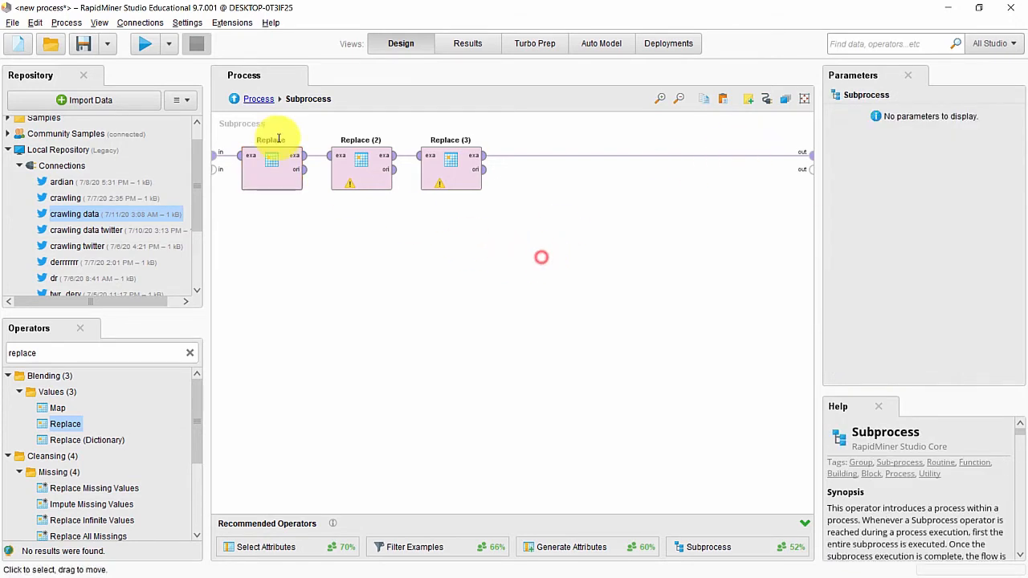
Step: Set Replace (2) to the single attribute Text with "#" as its pattern
left_click(363, 165)
left_click(1005, 118)
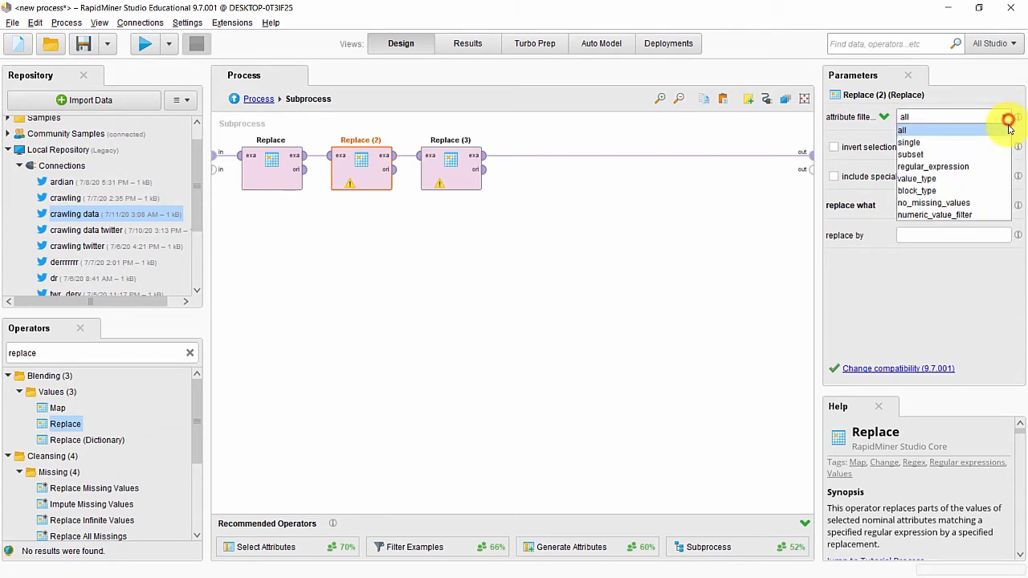
left_click(1009, 143)
left_click(1004, 148)
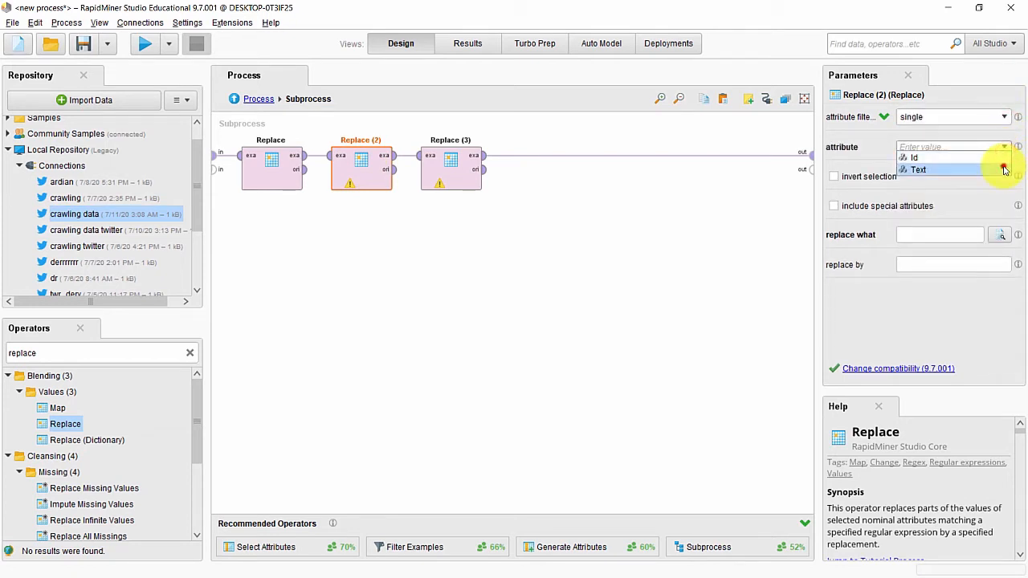
left_click(1004, 166)
left_click(968, 237)
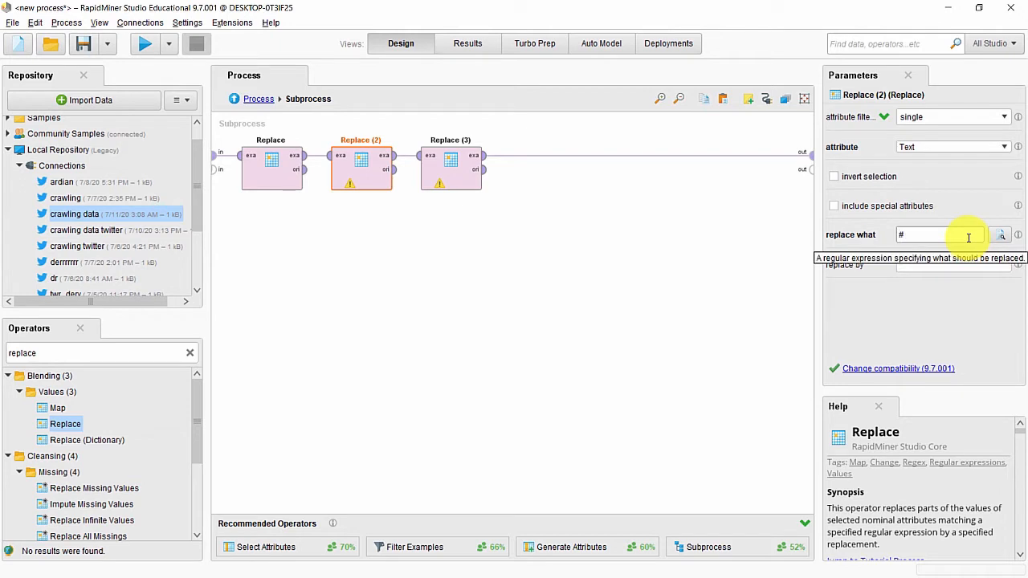
left_click(596, 284)
Step: Set Replace (3) to the single attribute Text with "RT" as its pattern
left_click(443, 153)
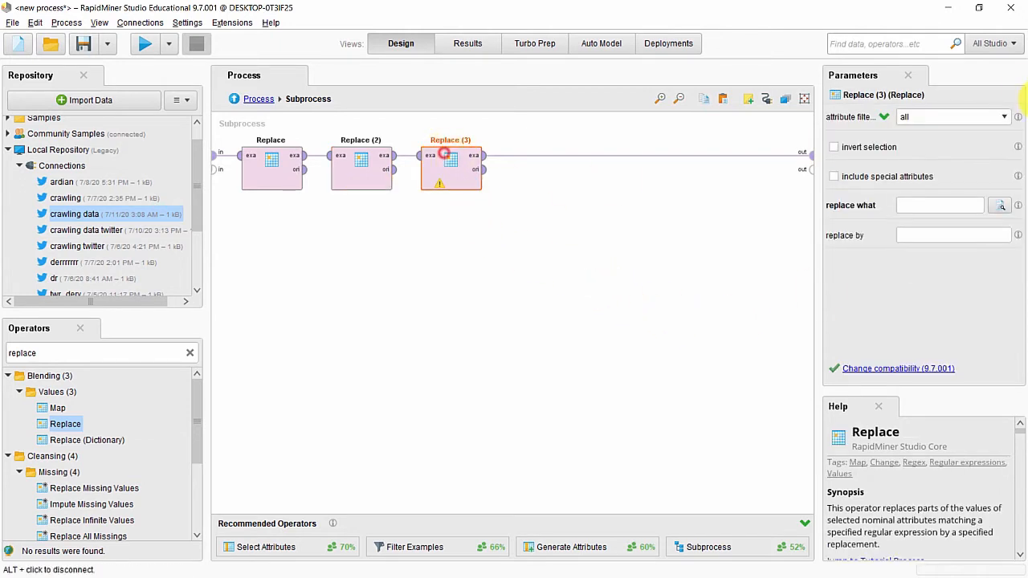
left_click(1006, 118)
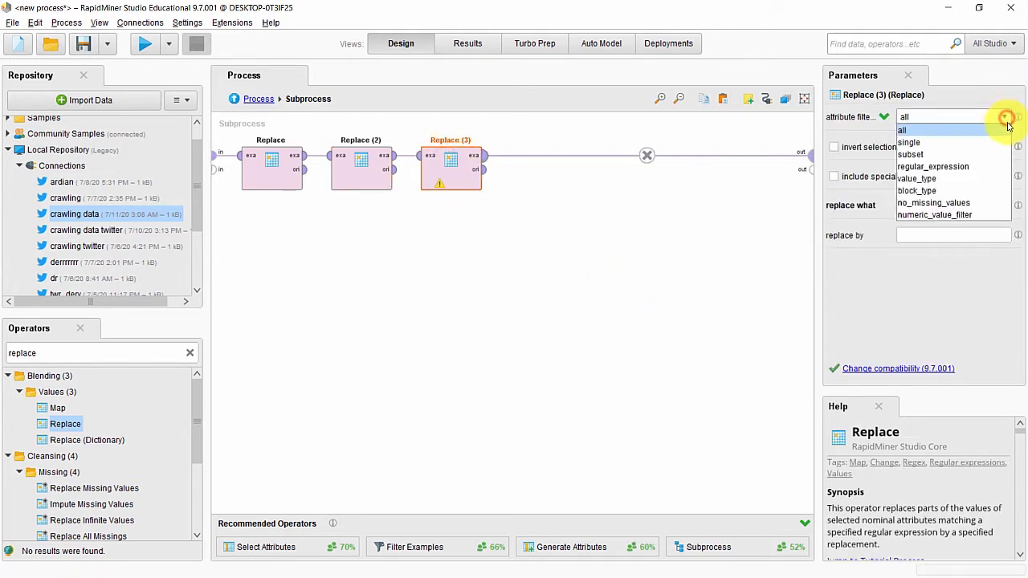
left_click(1004, 140)
left_click(1005, 150)
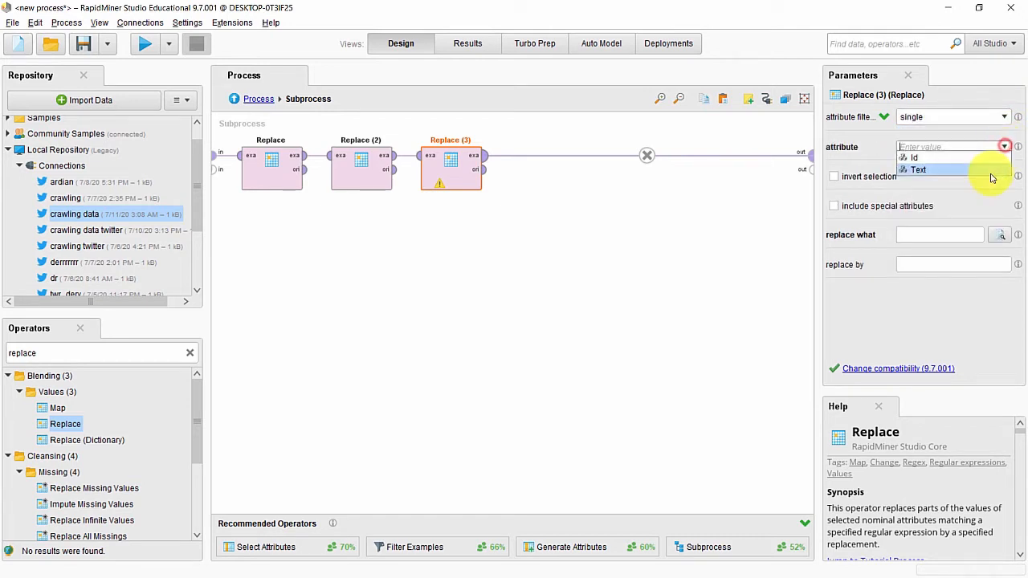
left_click(988, 170)
left_click(935, 243)
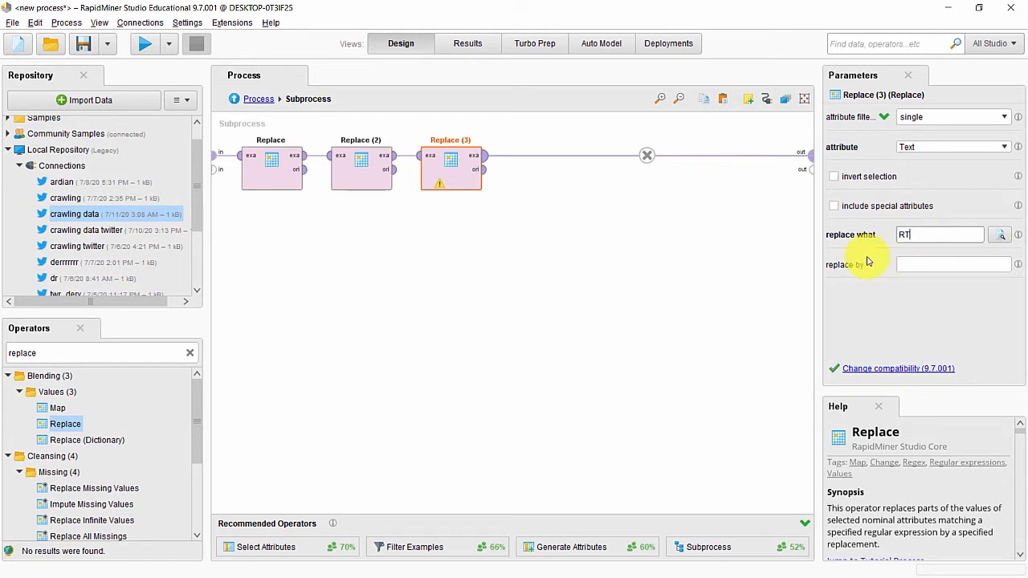
left_click(646, 297)
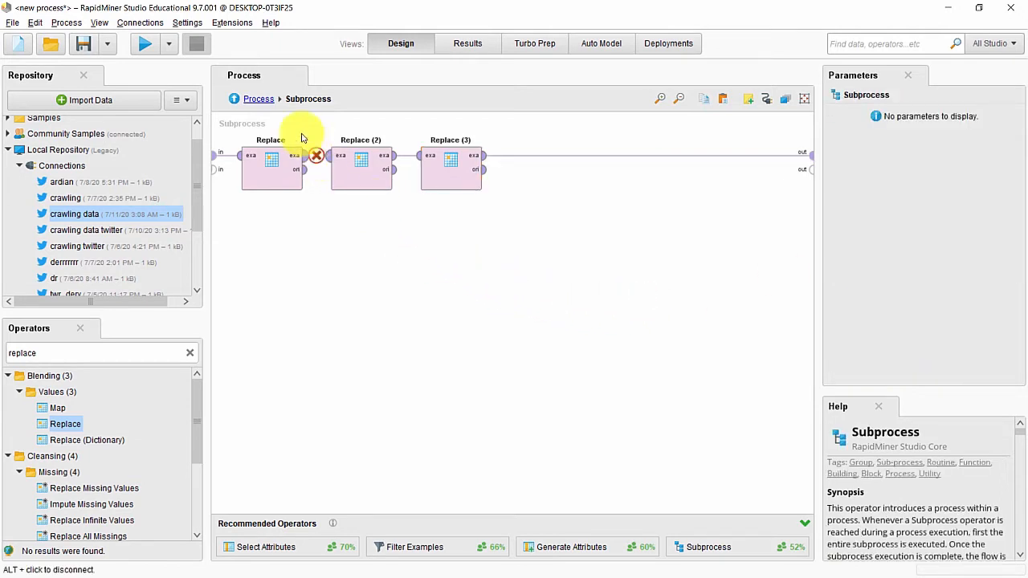
Step: In the main process, give Analyze Sentiment the connectiontwitter connection, Text attribute and English source language
left_click(261, 100)
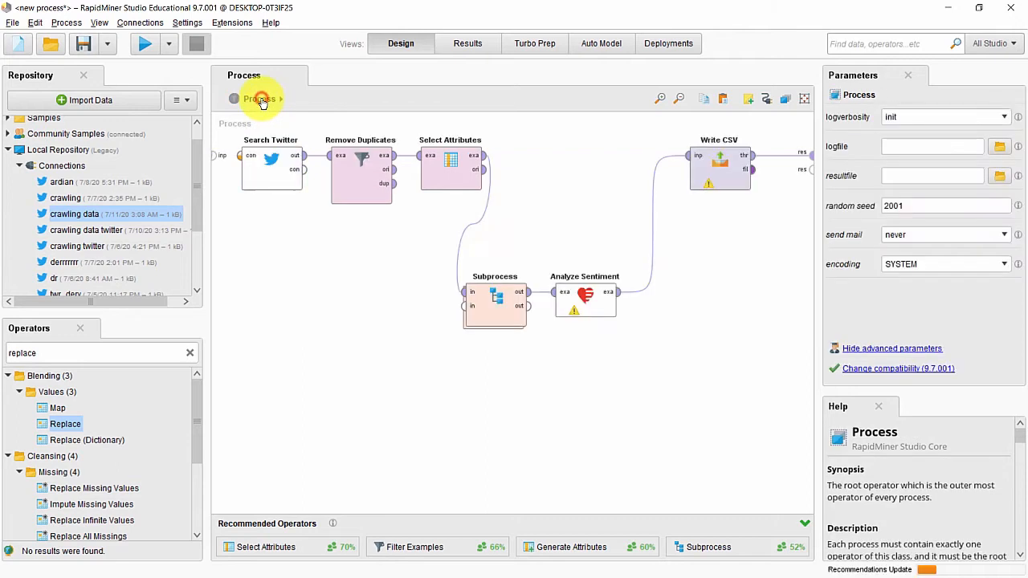
left_click(597, 308)
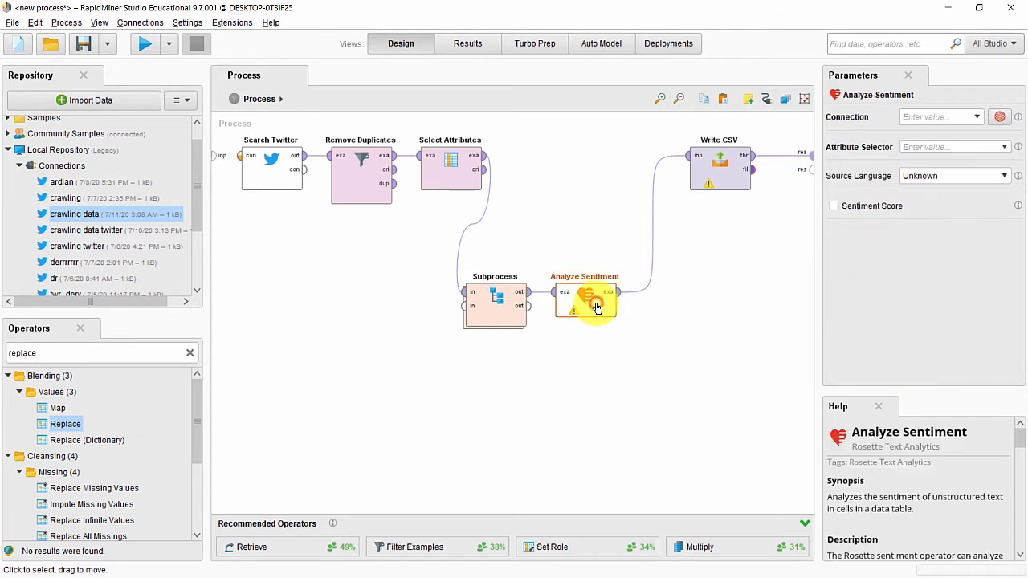
left_click(977, 117)
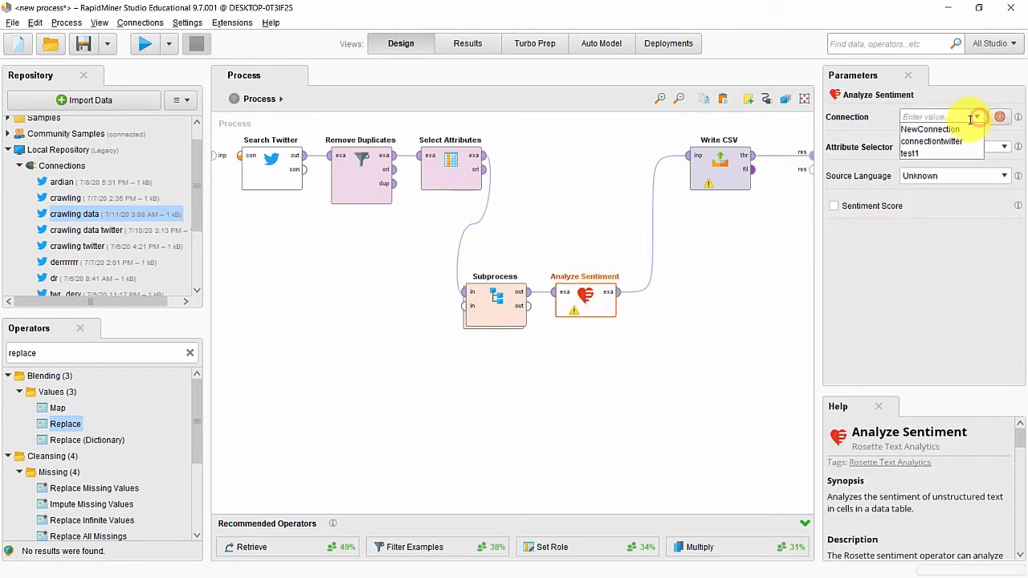
left_click(950, 143)
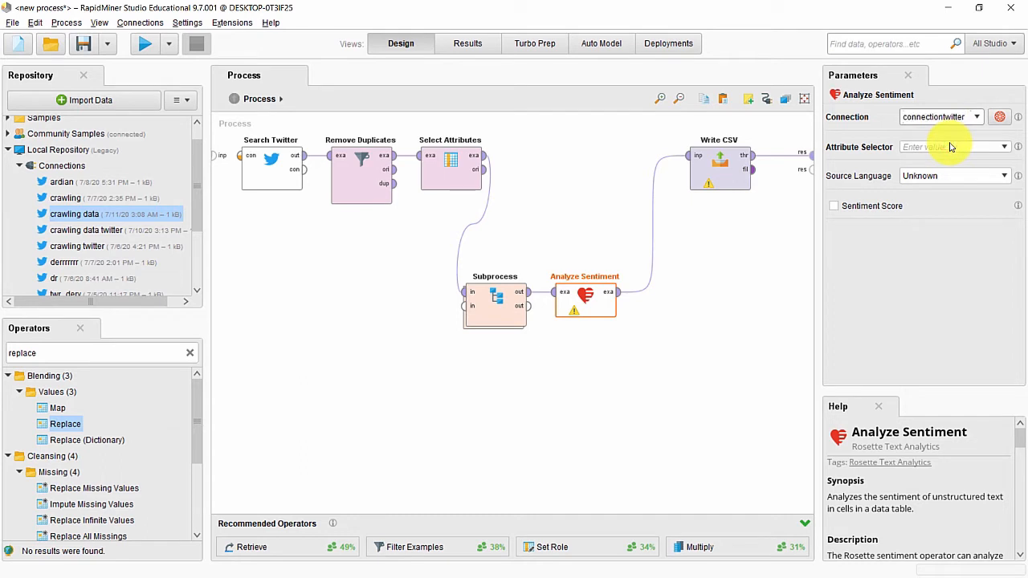
left_click(1004, 148)
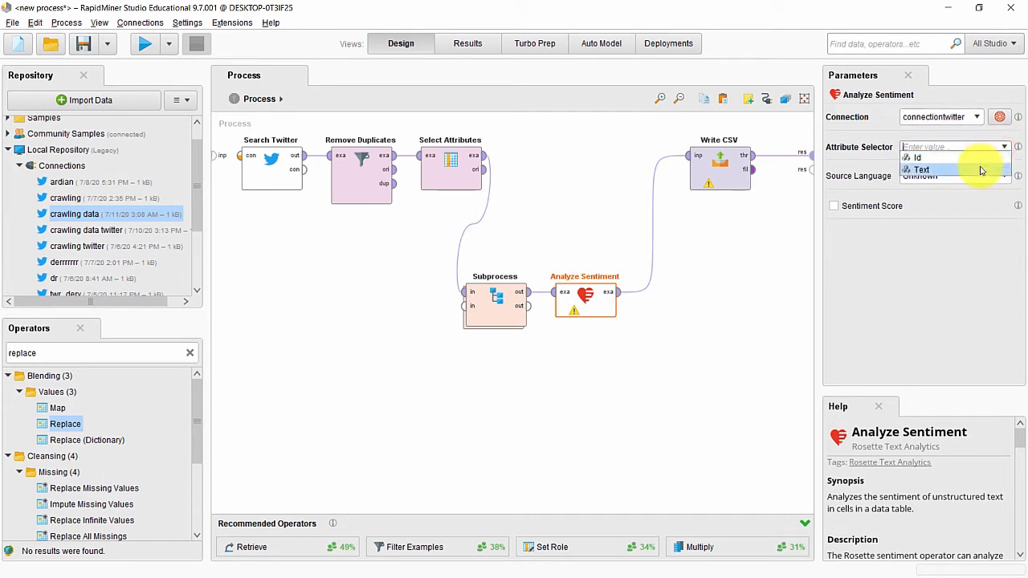
left_click(980, 170)
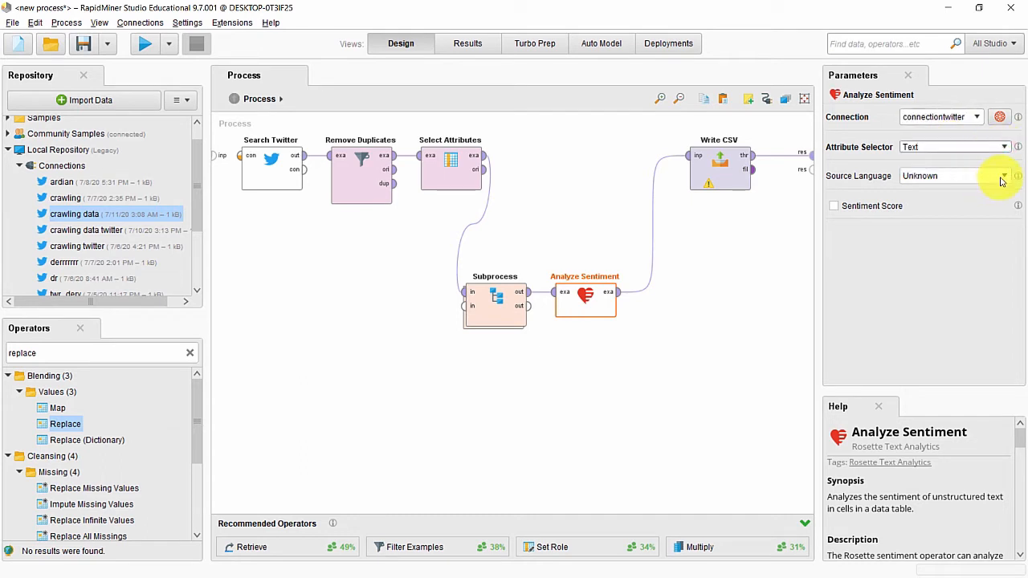
left_click(1004, 177)
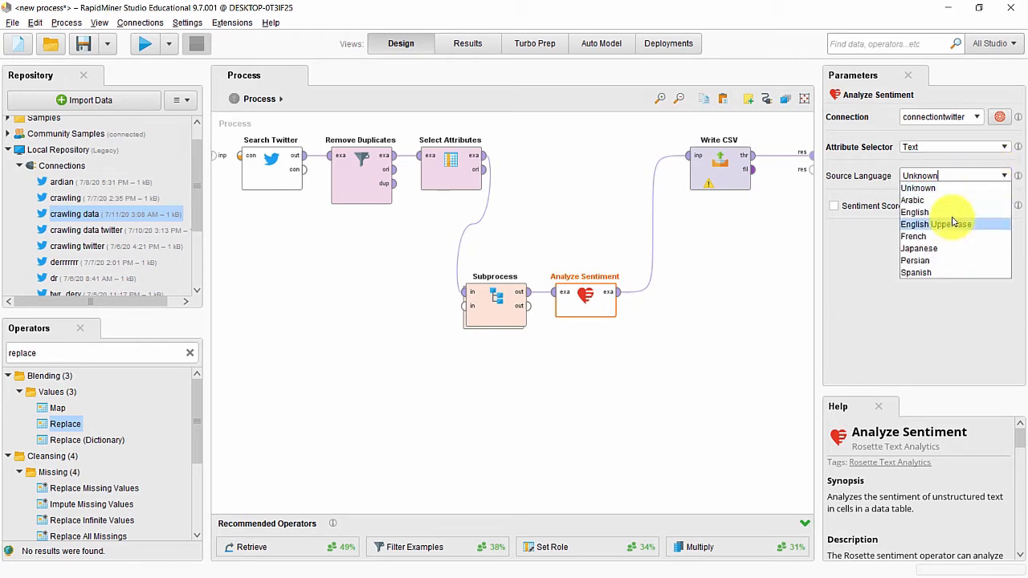
left_click(952, 212)
left_click(734, 266)
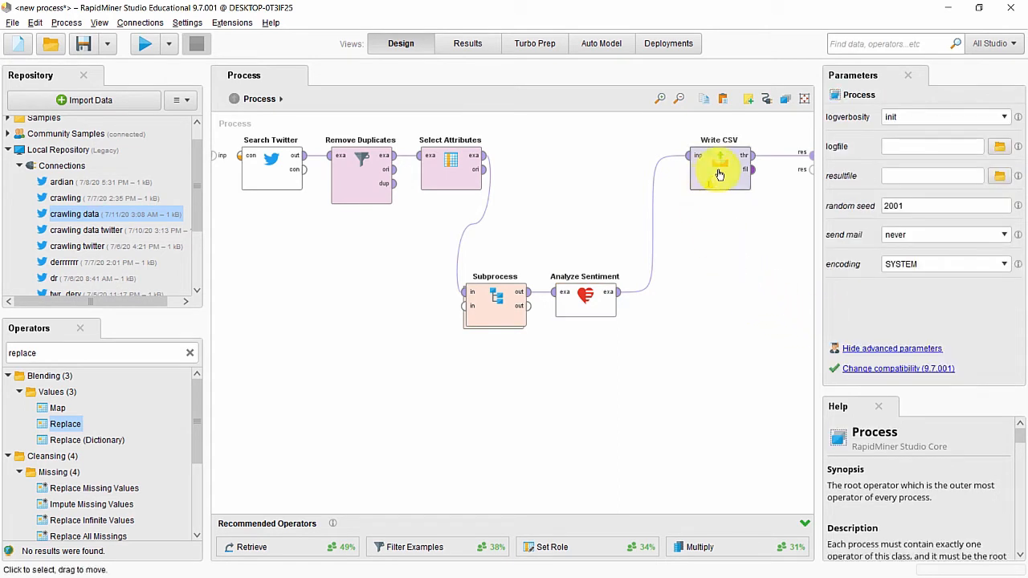
Step: Set Write CSV to save as 'anya geraldine' in the crawling folder on Data (D:)
left_click(719, 174)
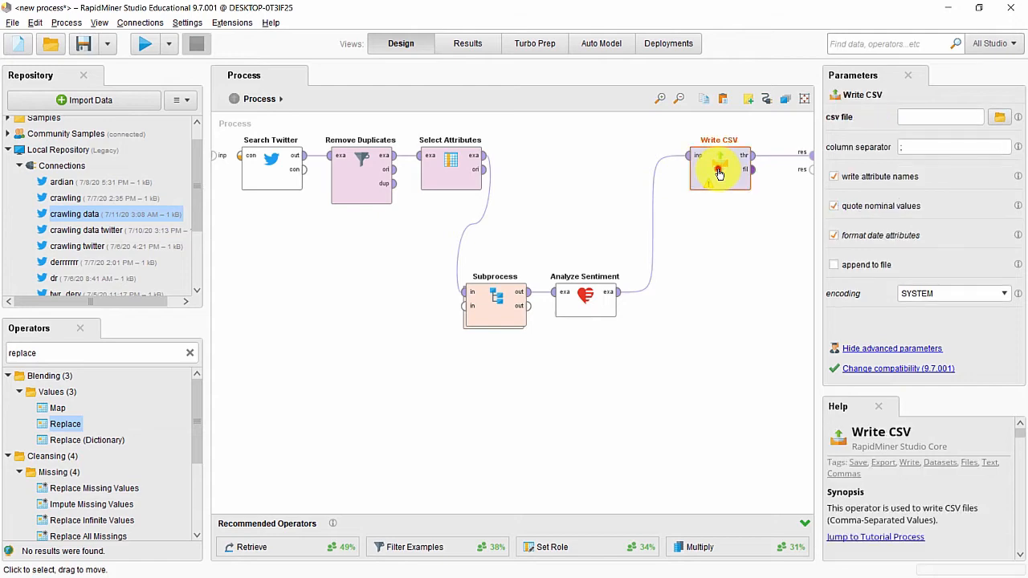
left_click(996, 119)
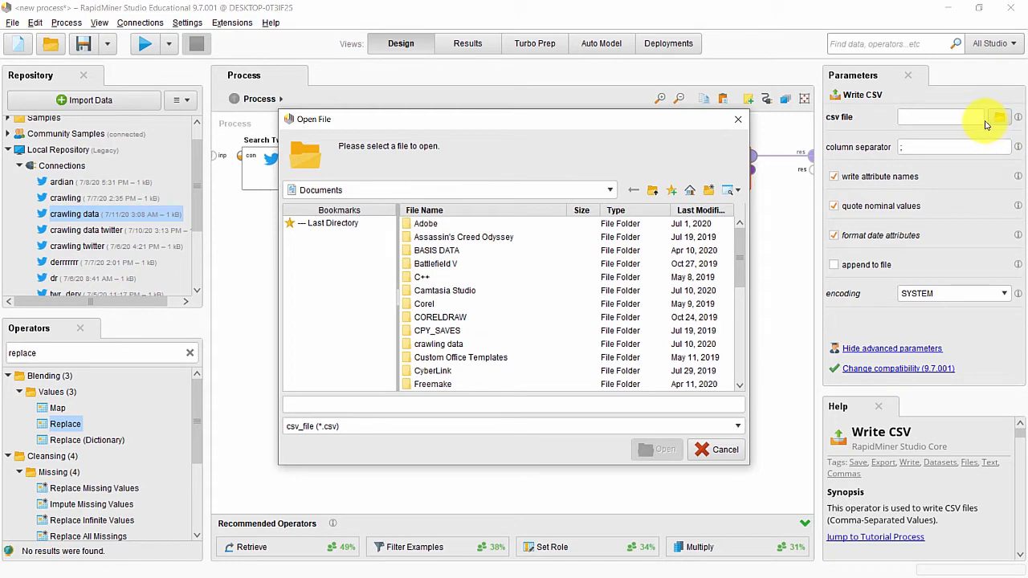
left_click(577, 399)
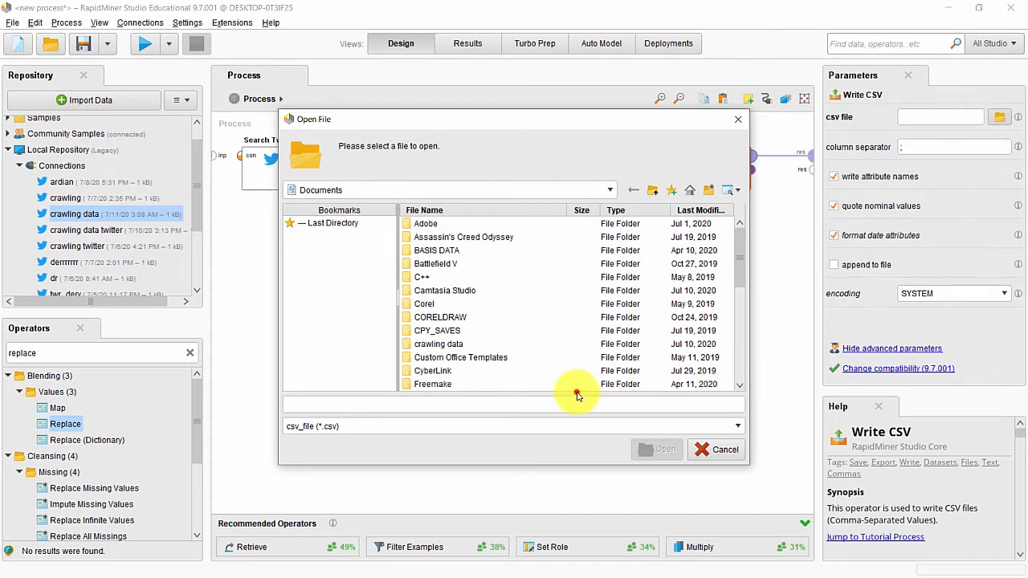
type("A")
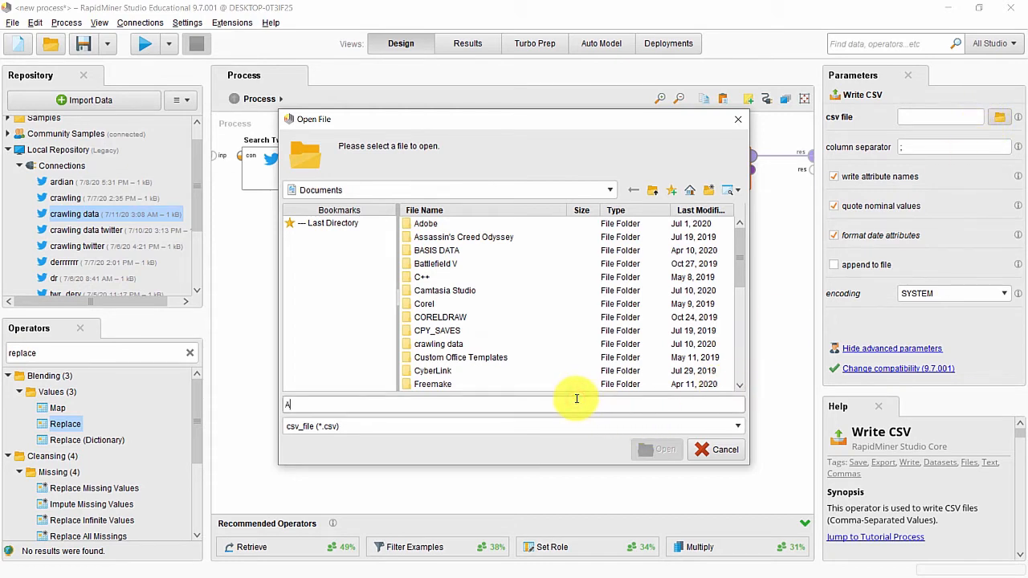
type("NY")
key("BackSpace")
key("BackSpace")
key("BackSpace")
type("an")
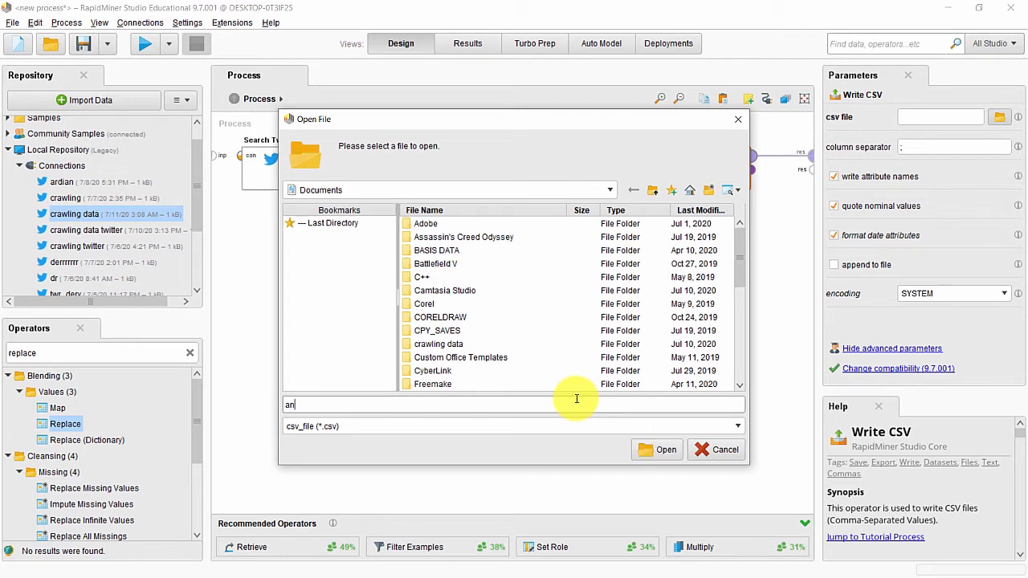
type("ya geraldine")
left_click(610, 189)
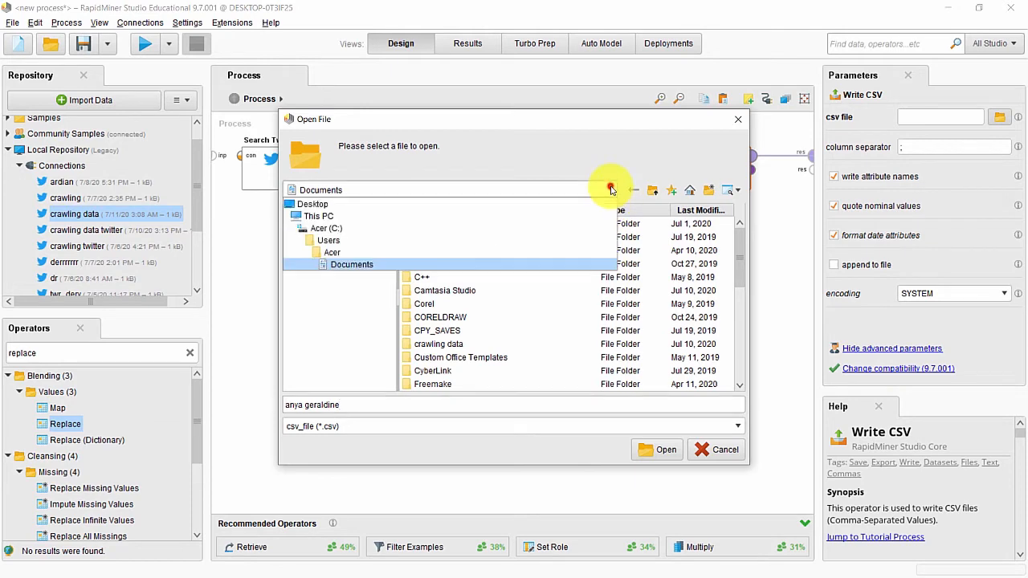
left_click(519, 219)
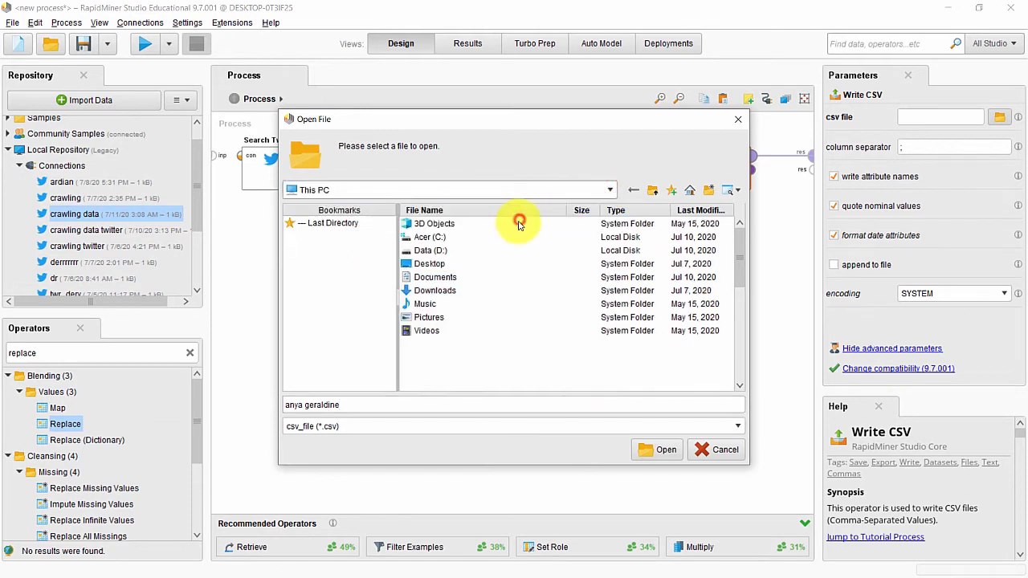
double_click(448, 251)
scroll(441, 328, "down", 1)
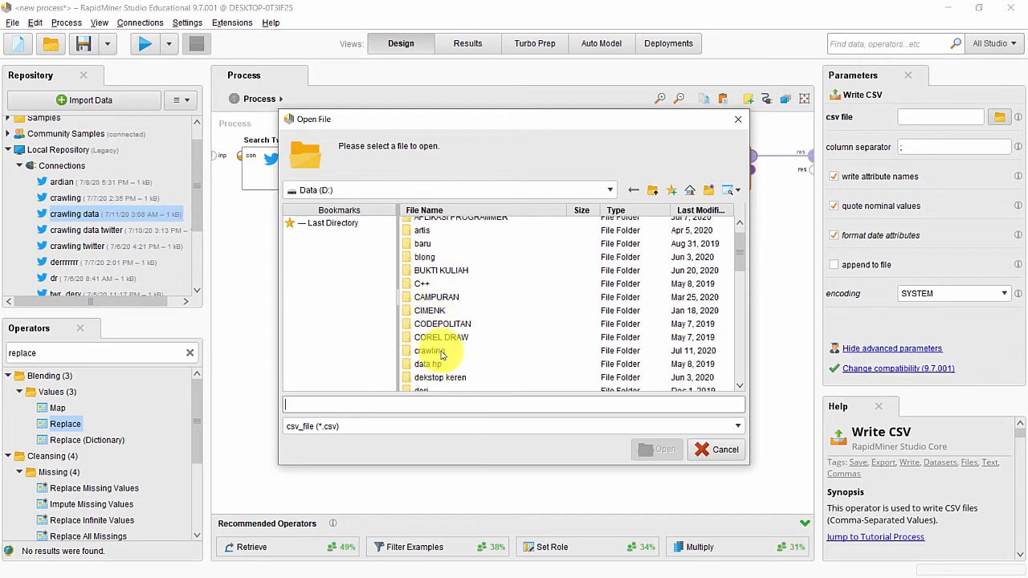
double_click(435, 349)
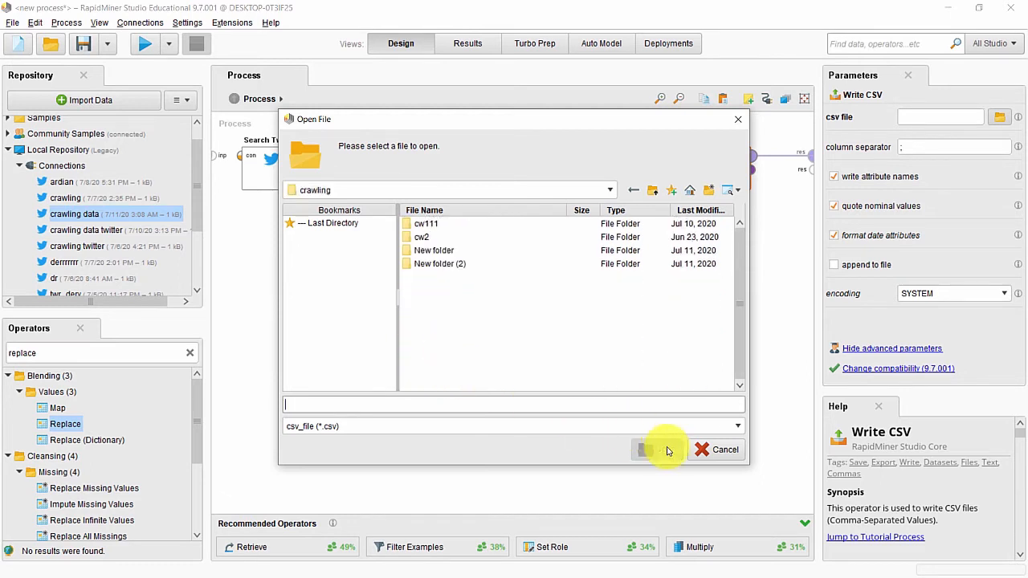
type("any")
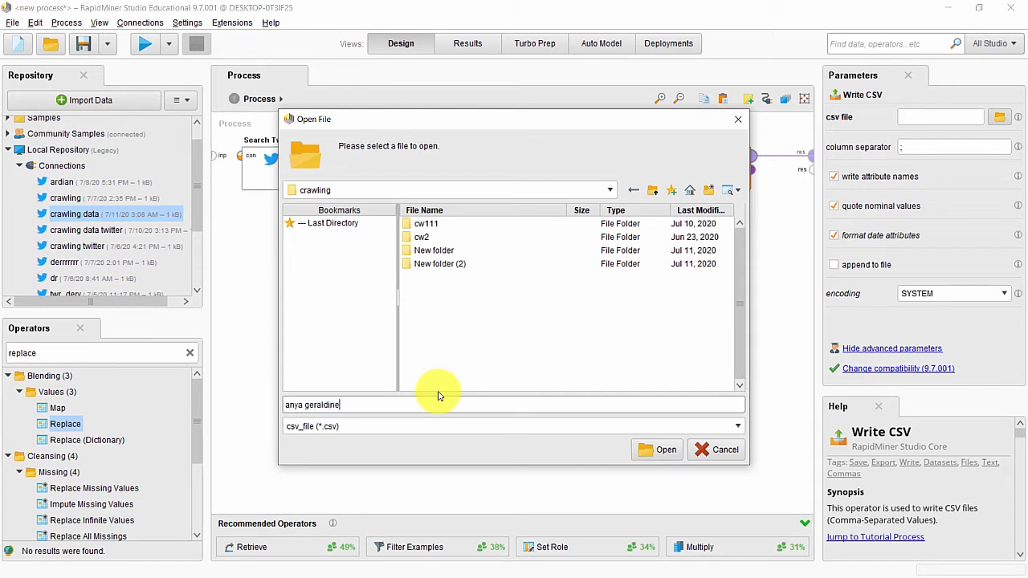
type("a geraldine")
left_click(640, 451)
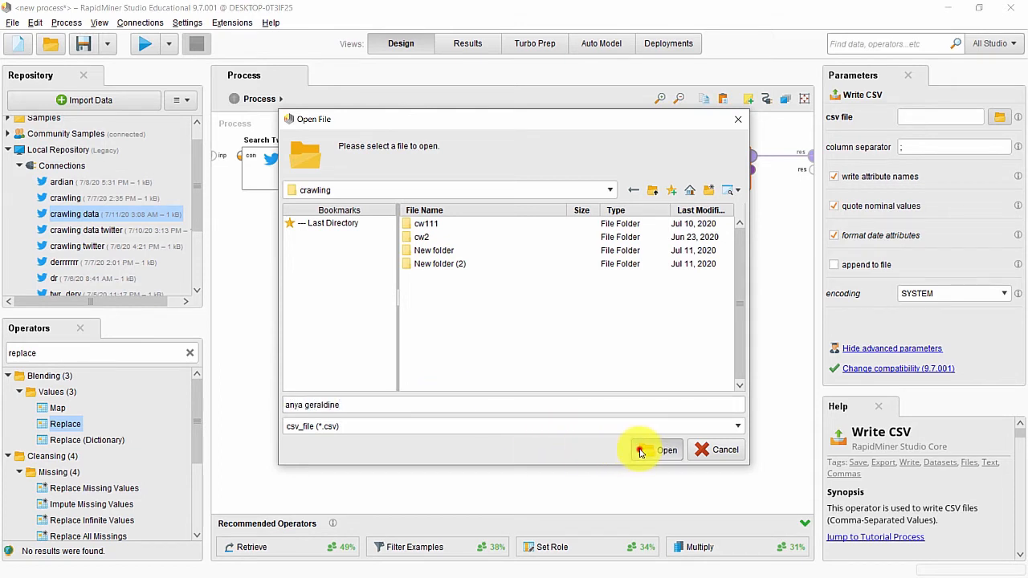
Step: Run the process, check the 99 tweets' pos/neu/neg Sentiment values, then return to Design
left_click(135, 46)
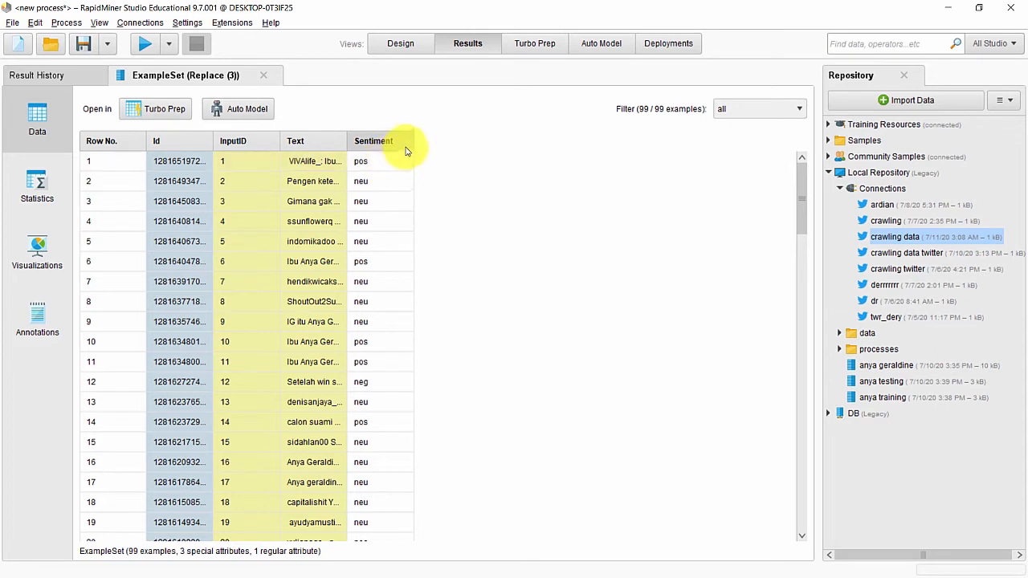
left_click_drag(412, 140, 471, 142)
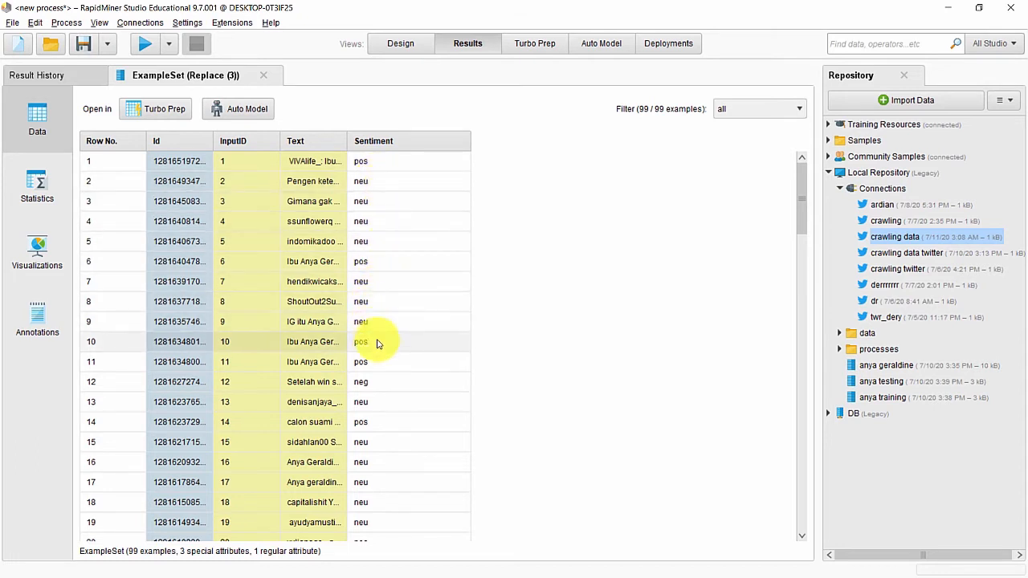
scroll(377, 344, "down", 2)
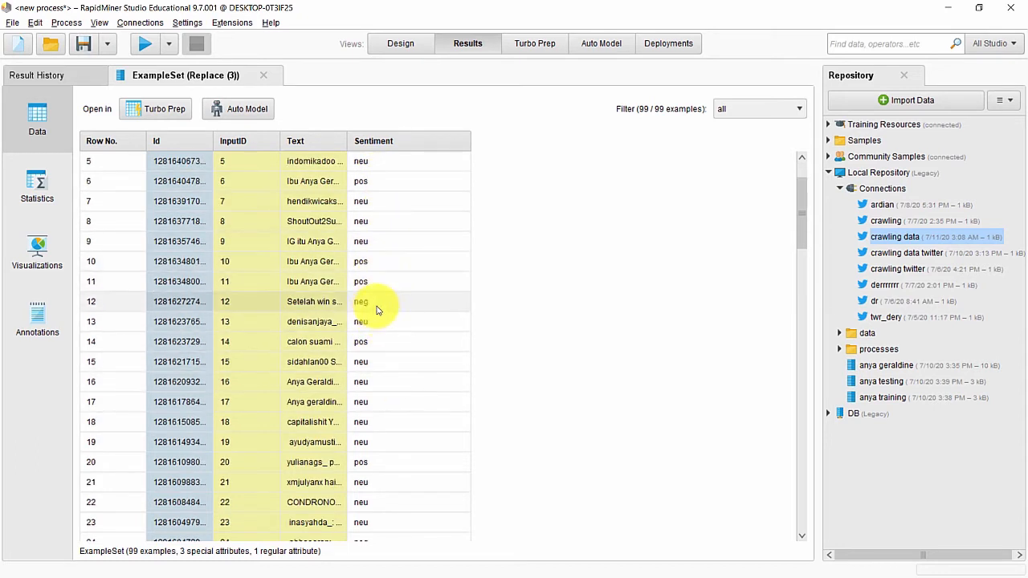
left_click(403, 42)
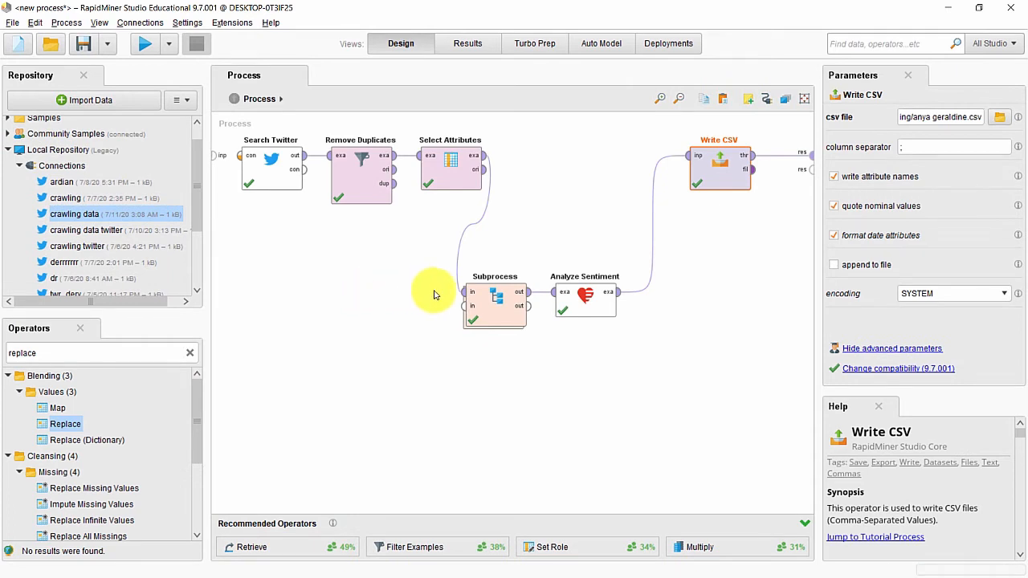
Step: Move Subprocess and Analyze Sentiment into the top row and disable all six operators
left_click_drag(493, 299, 538, 197)
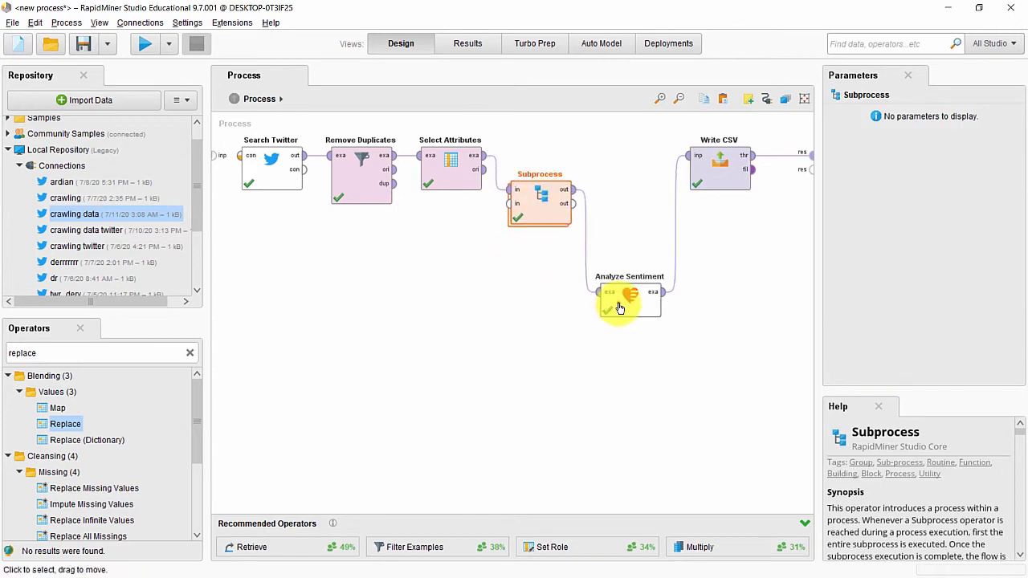
left_click_drag(615, 304, 616, 235)
left_click_drag(228, 137, 786, 254)
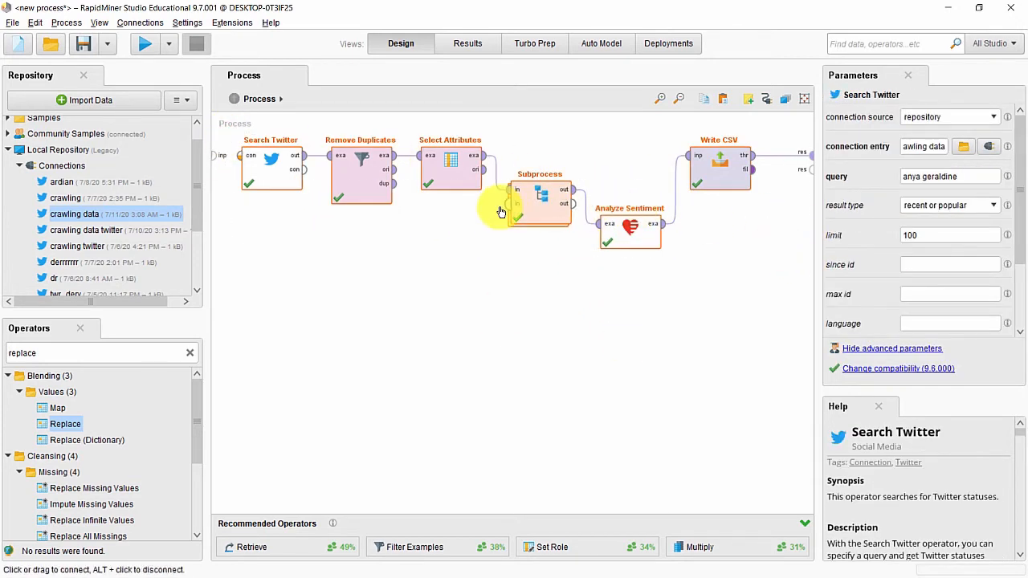
right_click(461, 182)
left_click(481, 195)
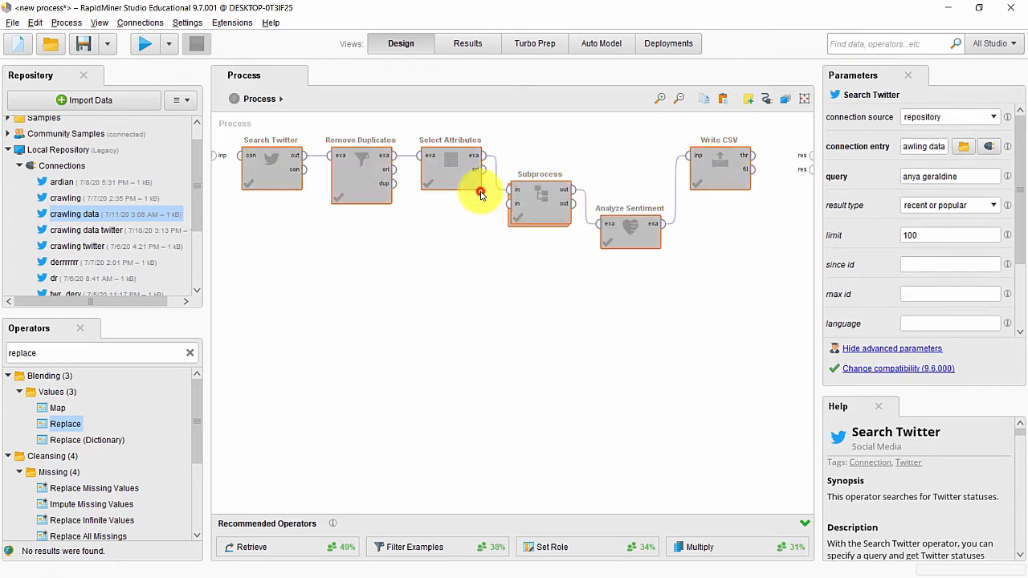
left_click(436, 284)
left_click_drag(541, 213, 540, 185)
left_click_drag(618, 225, 629, 174)
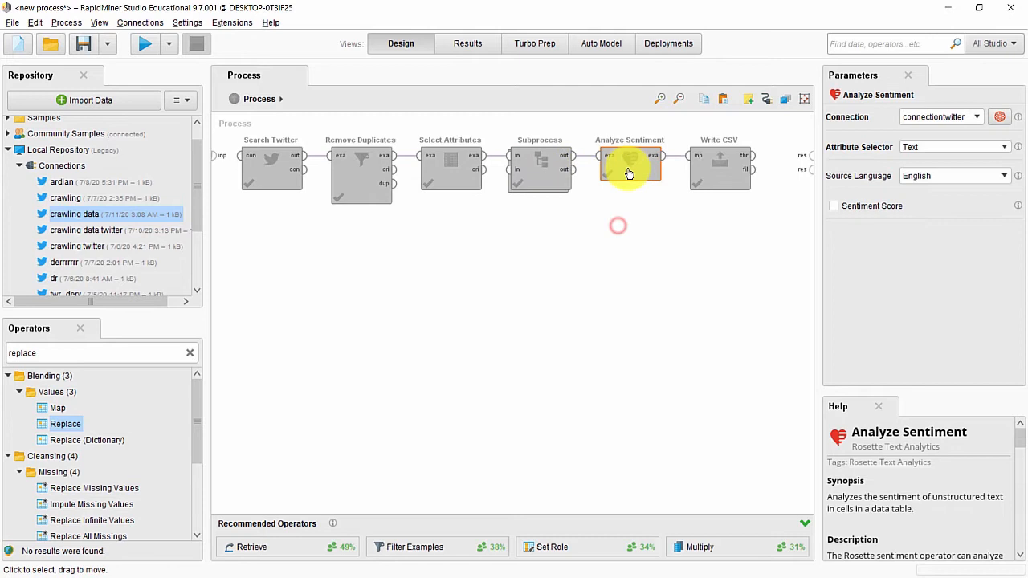
left_click(648, 276)
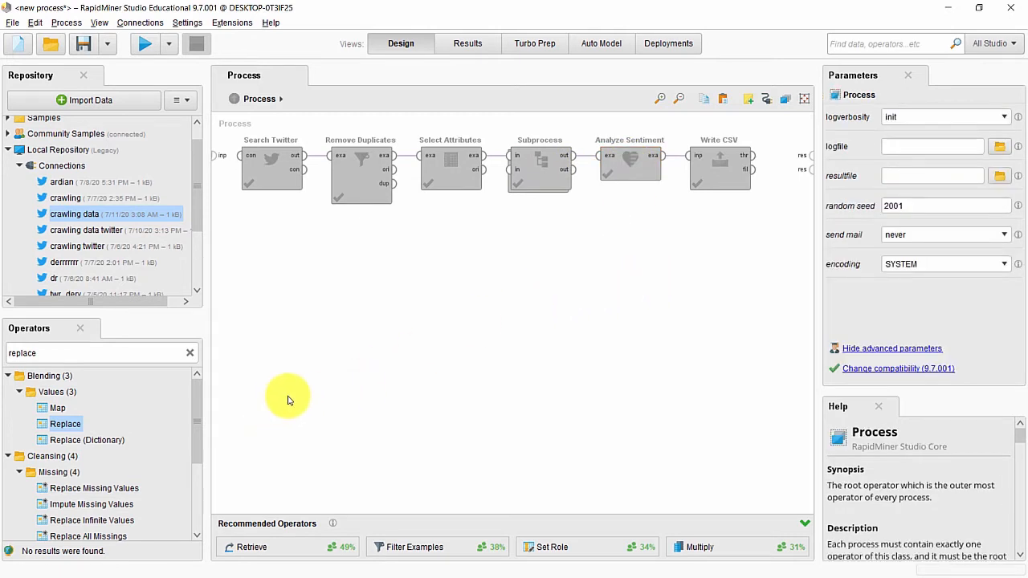
Step: Start a file import of D:\crawling\anya geraldine.csv and advance to column formatting
left_click(134, 102)
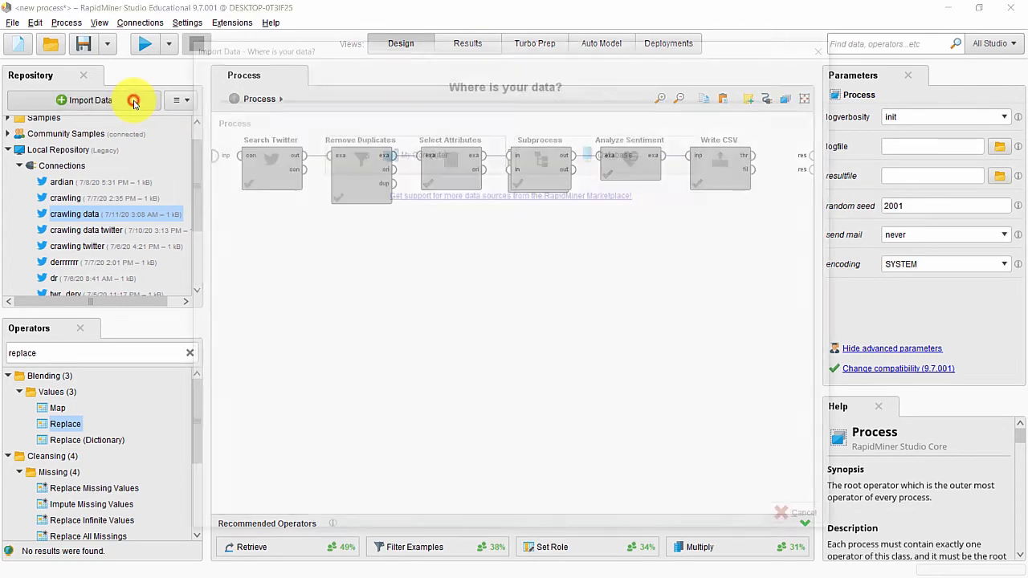
left_click(400, 160)
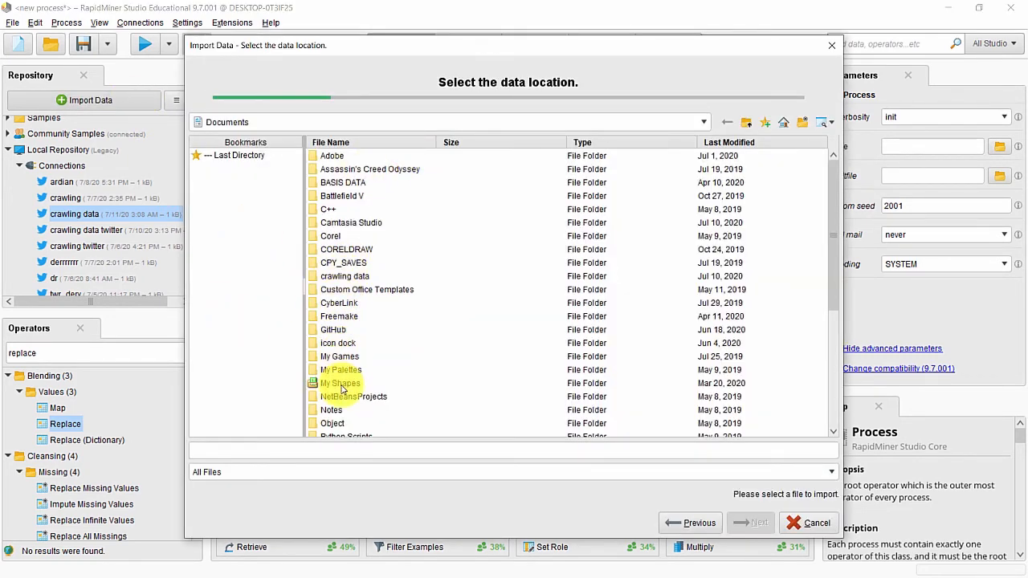
left_click(611, 122)
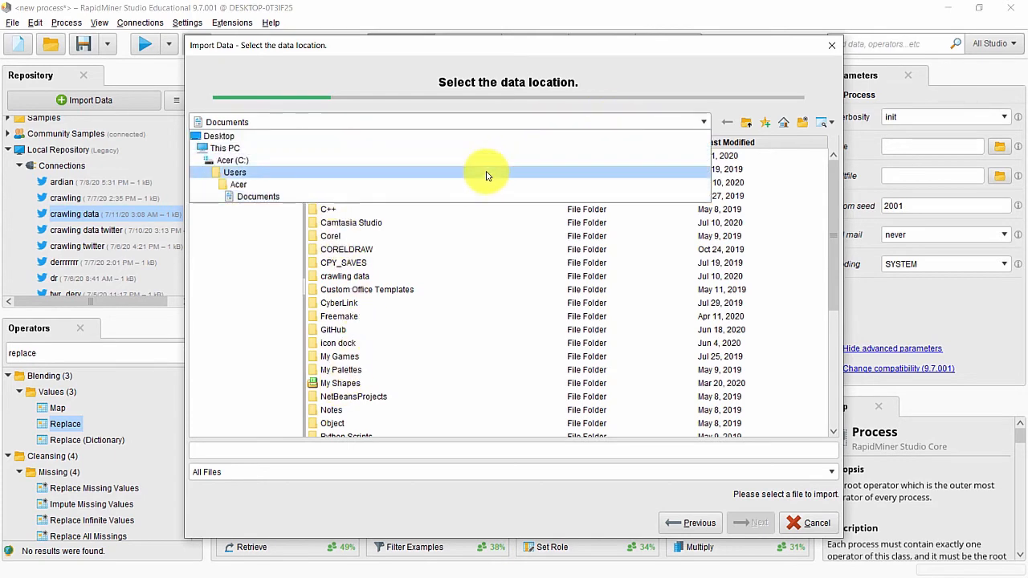
left_click(506, 151)
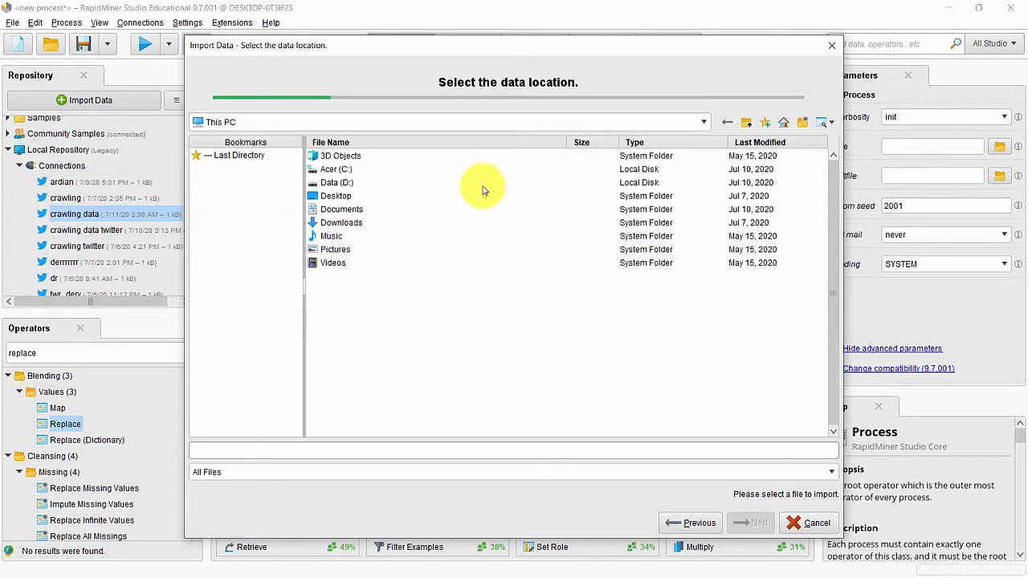
double_click(484, 183)
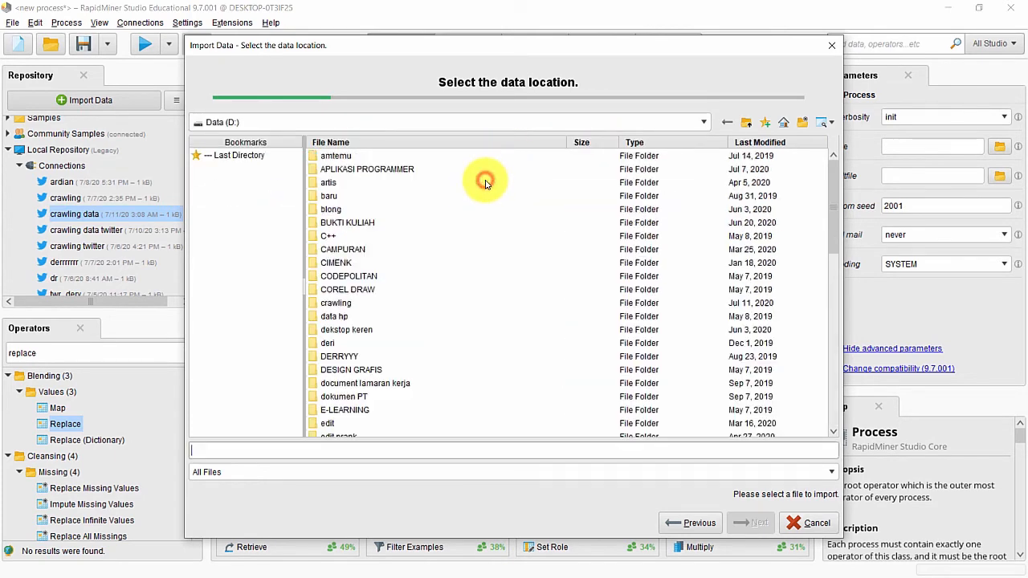
left_click(392, 305)
double_click(393, 305)
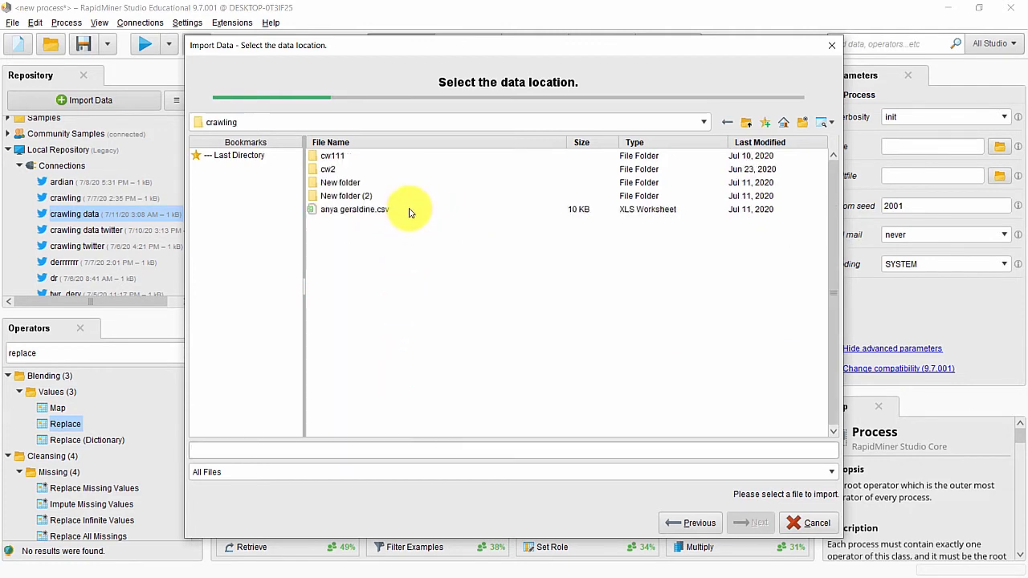
left_click(371, 218)
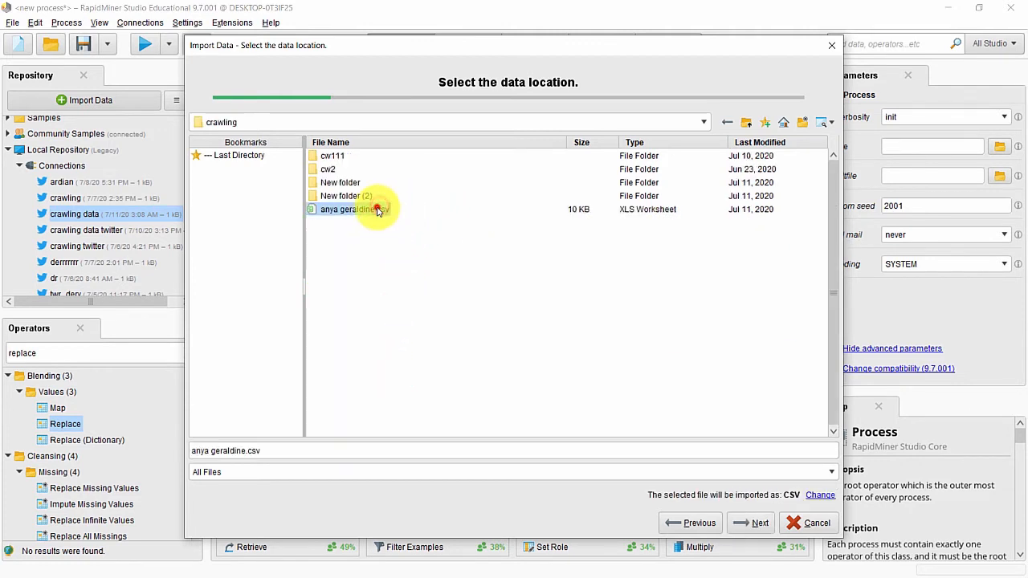
left_click(753, 523)
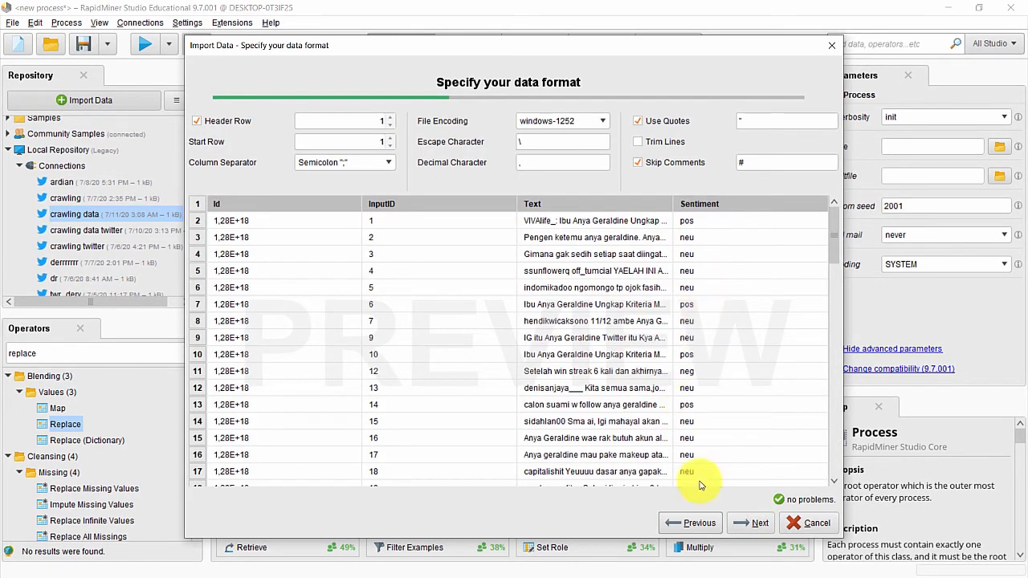
left_click(751, 523)
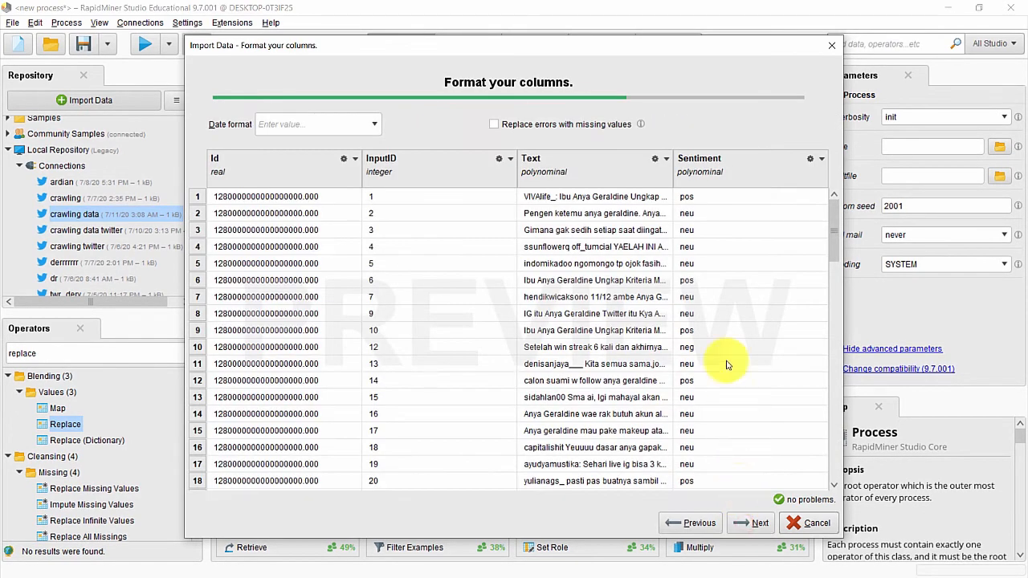
Step: Exclude the Id and InputID columns and give Sentiment the label role
left_click(354, 159)
left_click(363, 230)
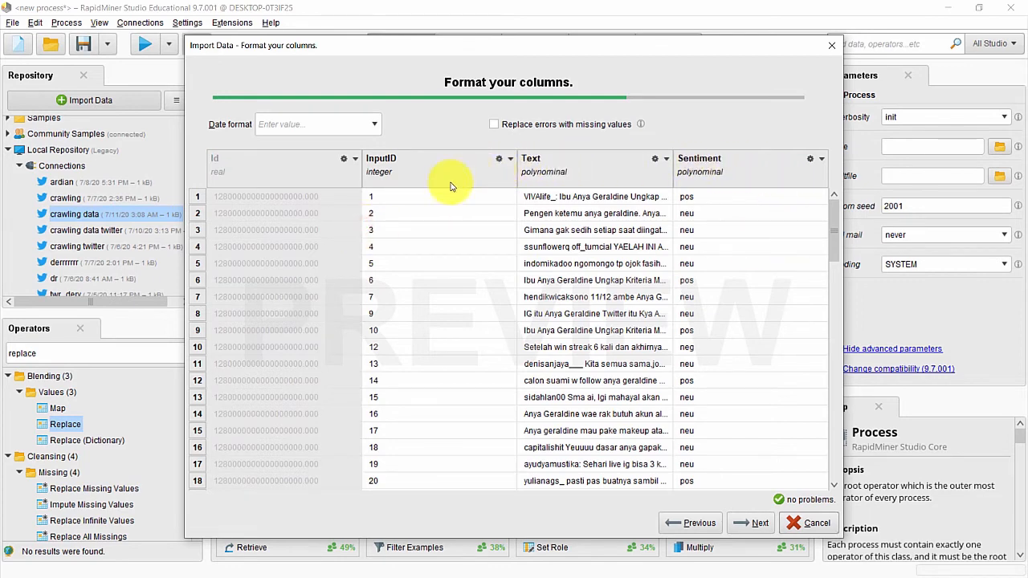
left_click(511, 160)
left_click(527, 231)
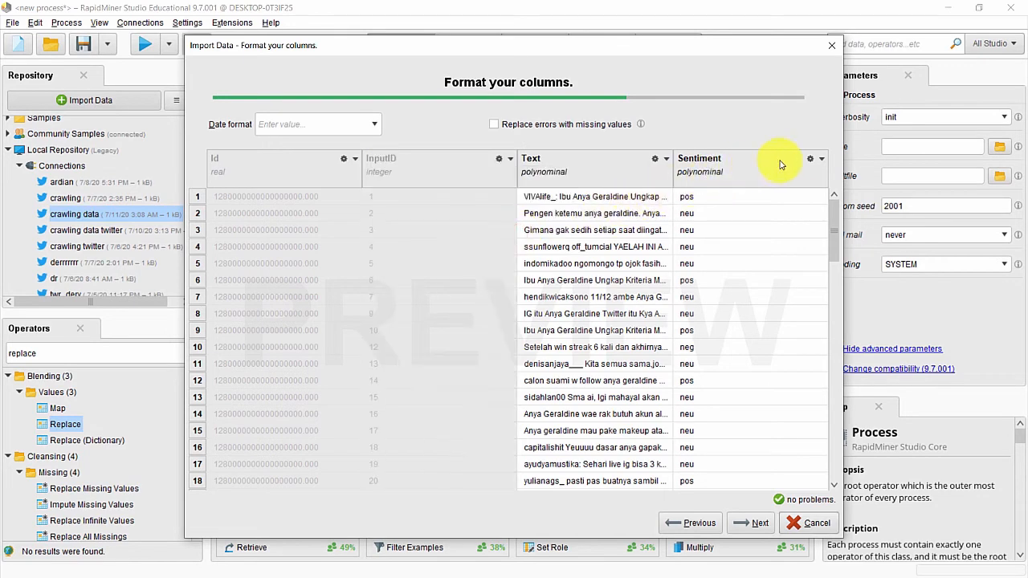
left_click(821, 160)
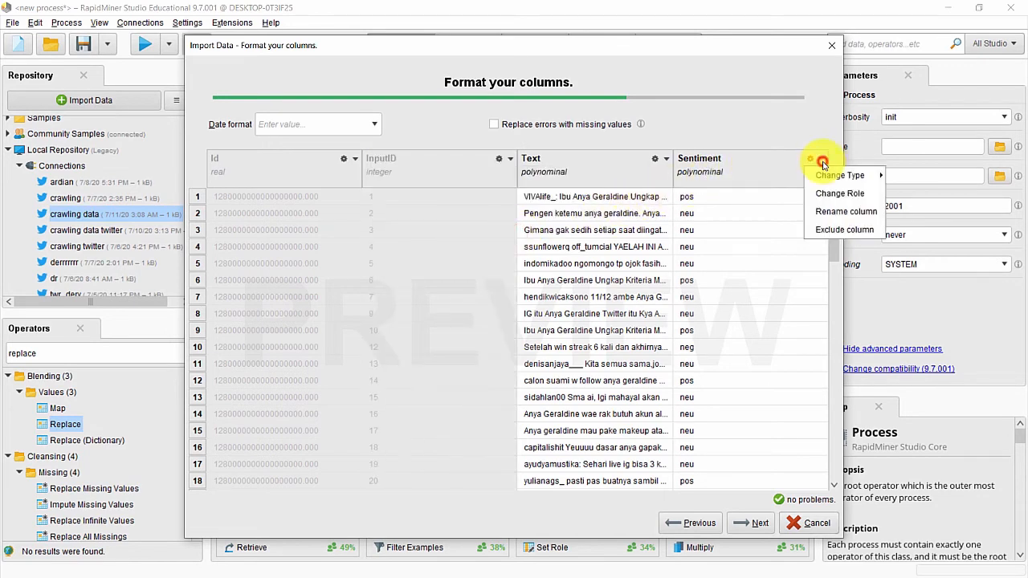
left_click(824, 192)
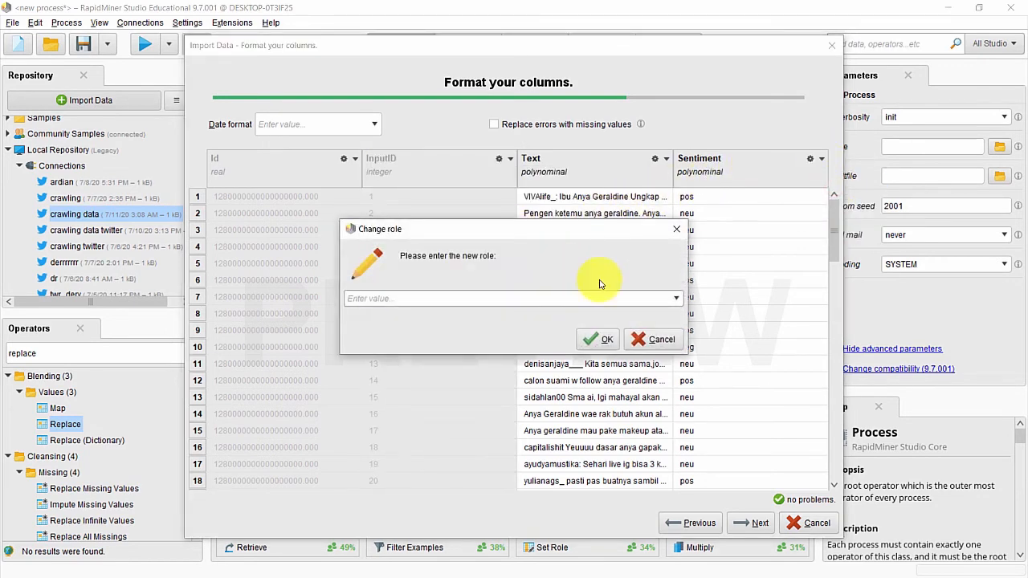
left_click(673, 298)
left_click(665, 313)
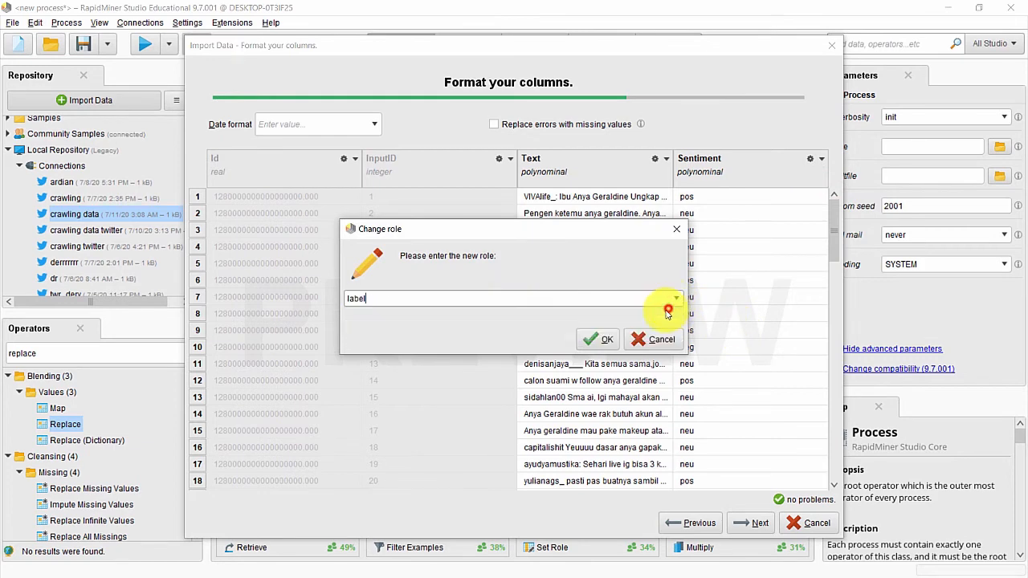
left_click(606, 339)
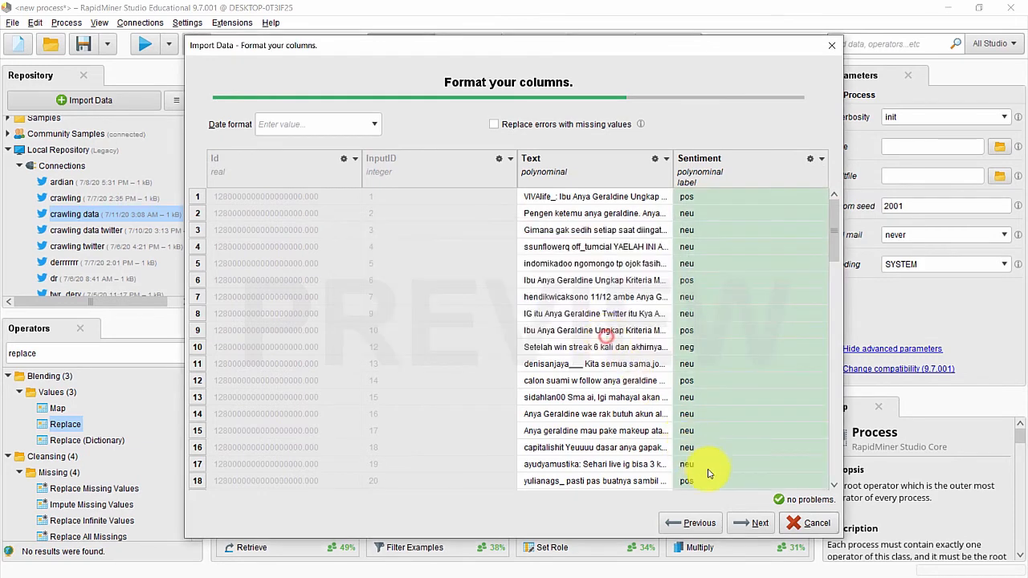
Step: Store the data as anya geraldine in the repository, overwriting the existing entry
left_click(751, 523)
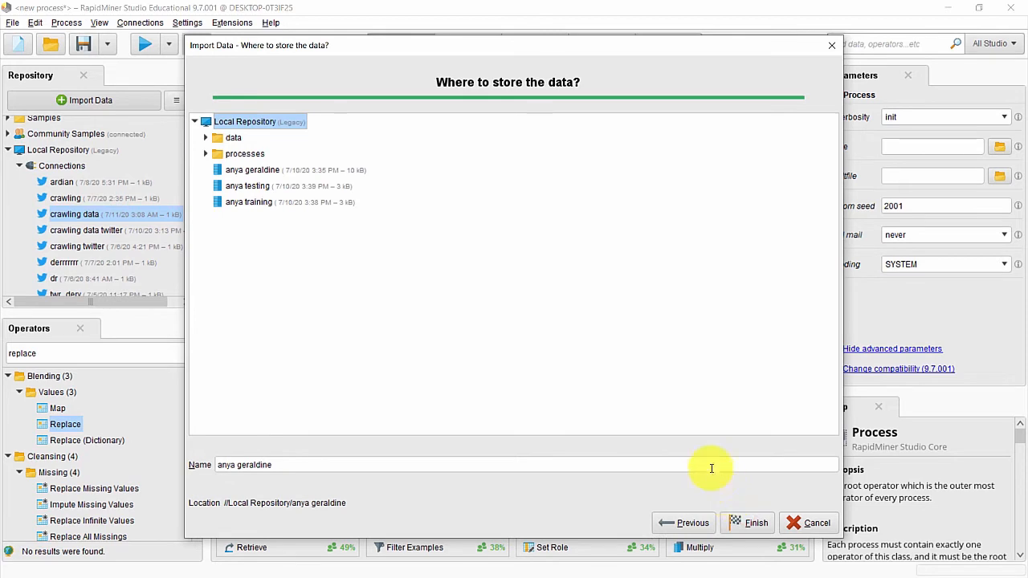
left_click(435, 464)
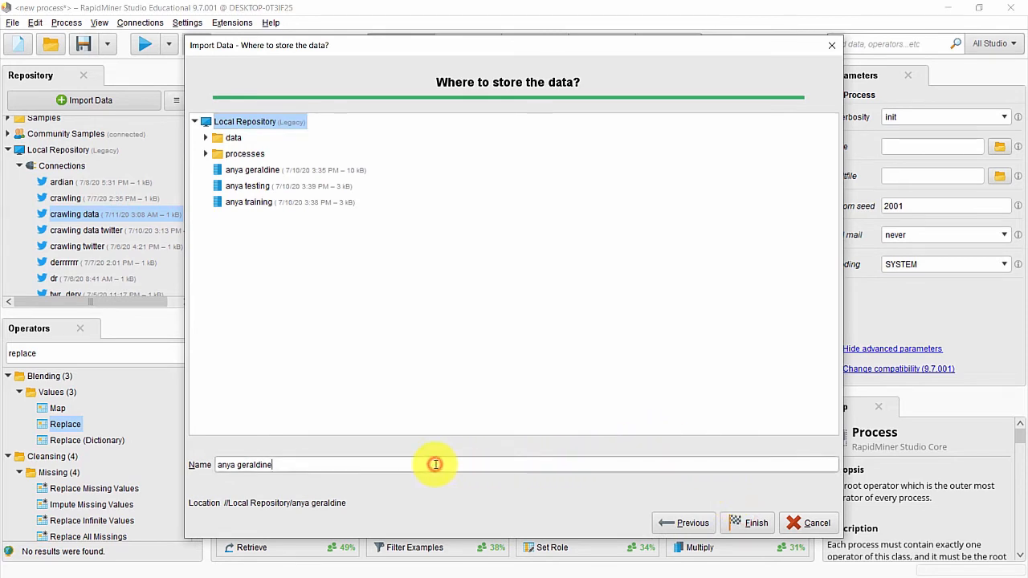
left_click(744, 523)
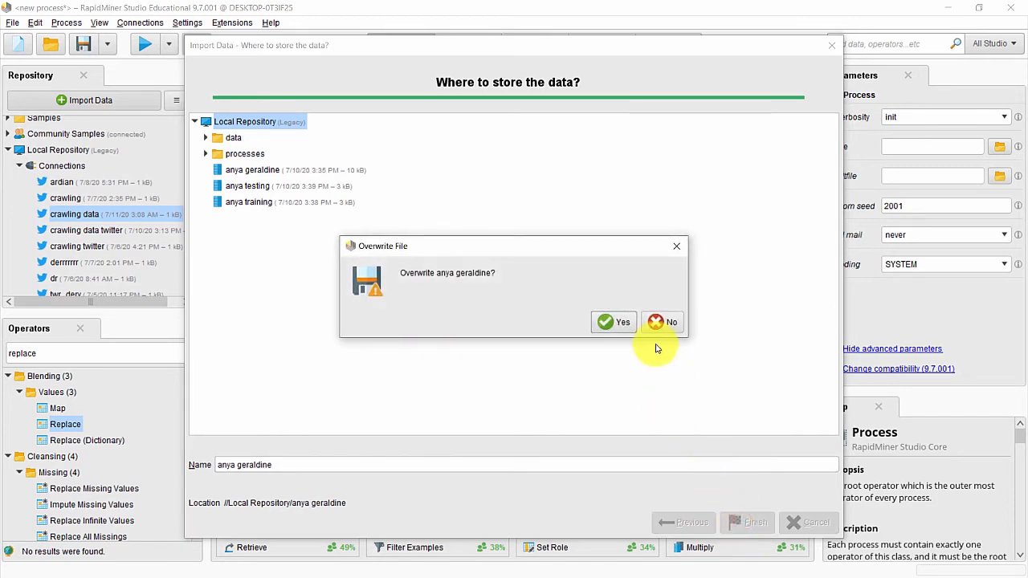
left_click(615, 322)
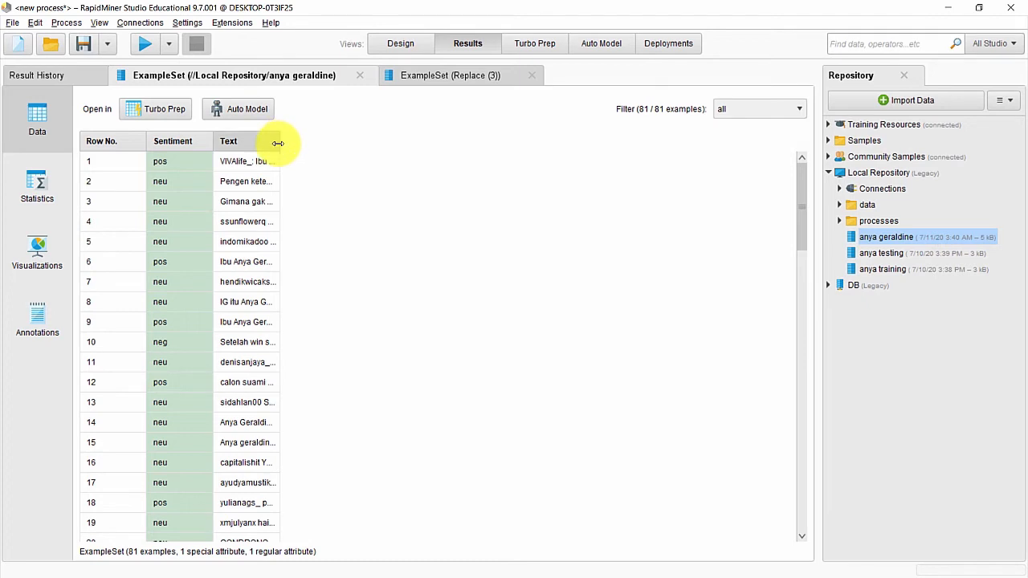
Step: Widen the Text column to read full tweets, then go back to Design view
left_click_drag(278, 143, 628, 164)
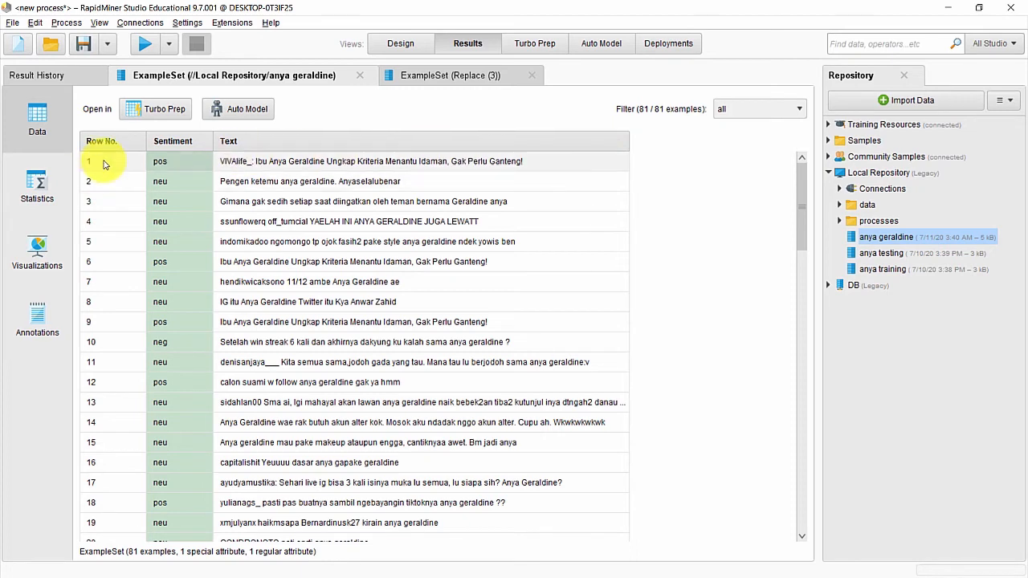
left_click(415, 45)
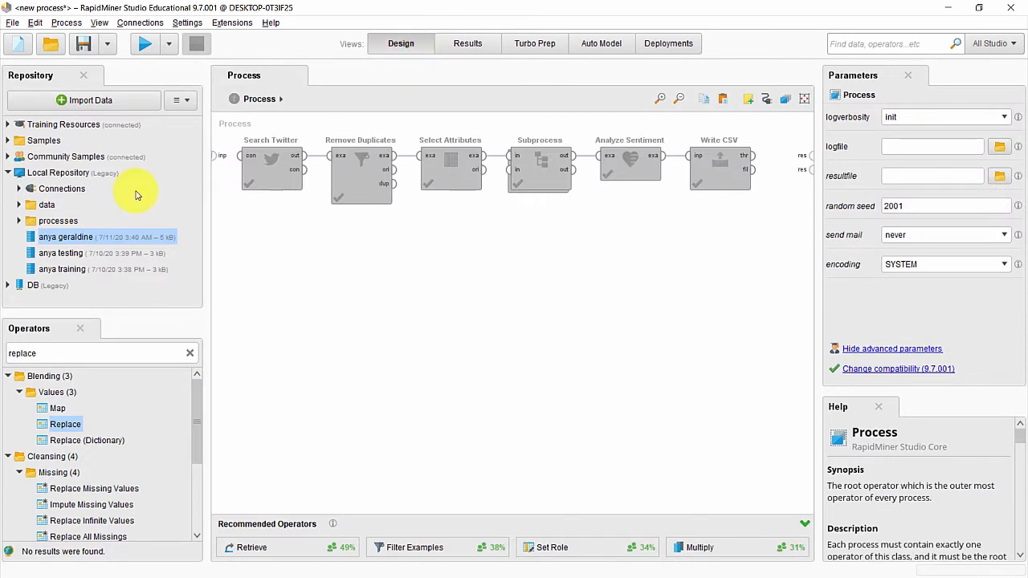
Step: Add the anya geraldine Retrieve operator and a Naive Bayes operator to the canvas
left_click_drag(101, 241, 276, 298)
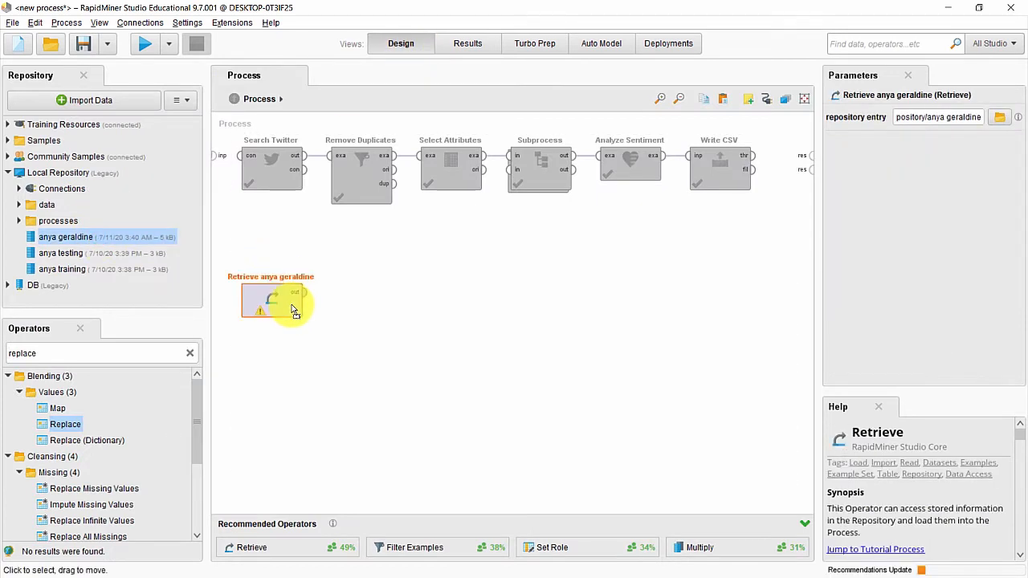
double_click(78, 352)
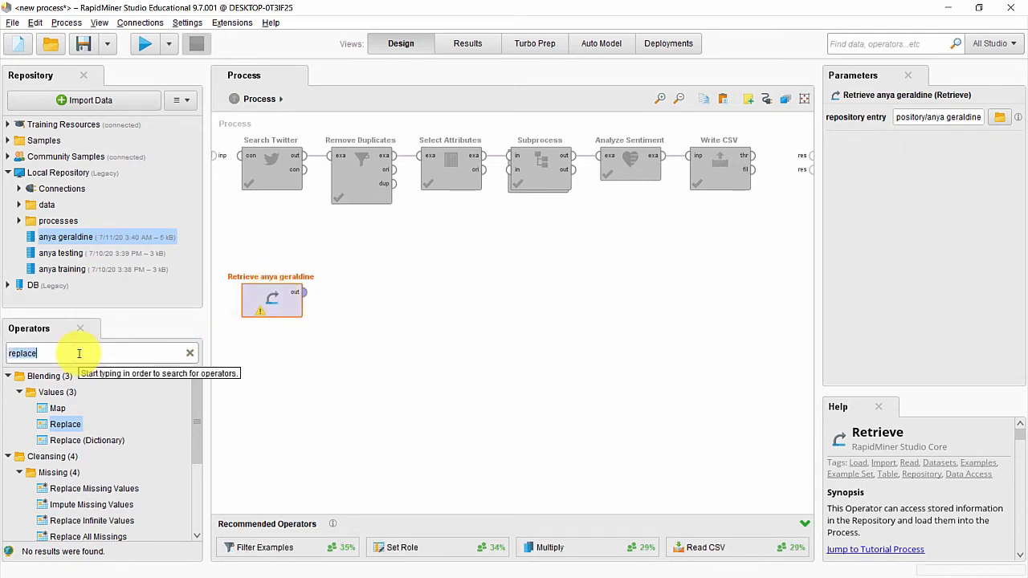
type("naive")
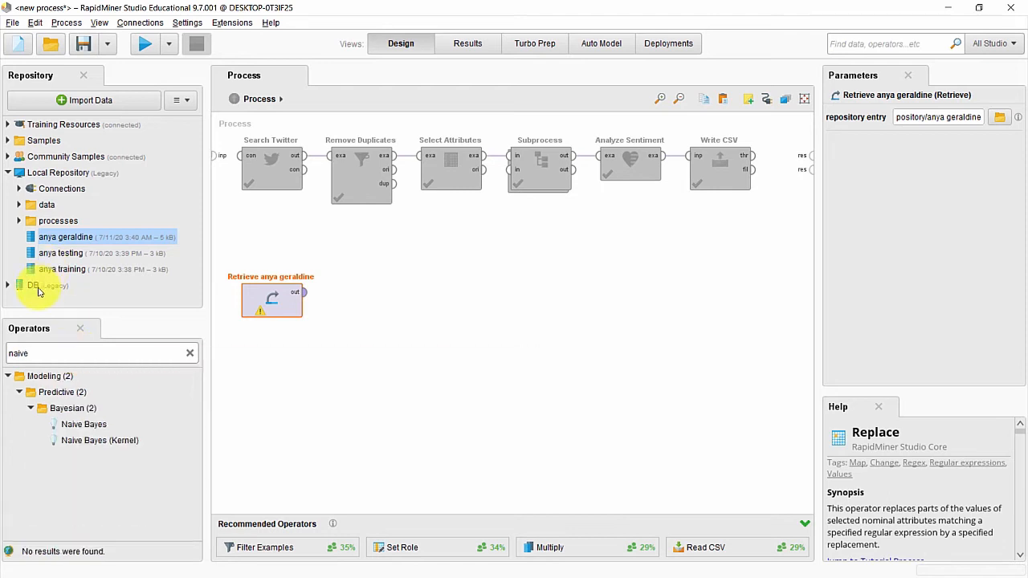
left_click_drag(53, 426, 378, 278)
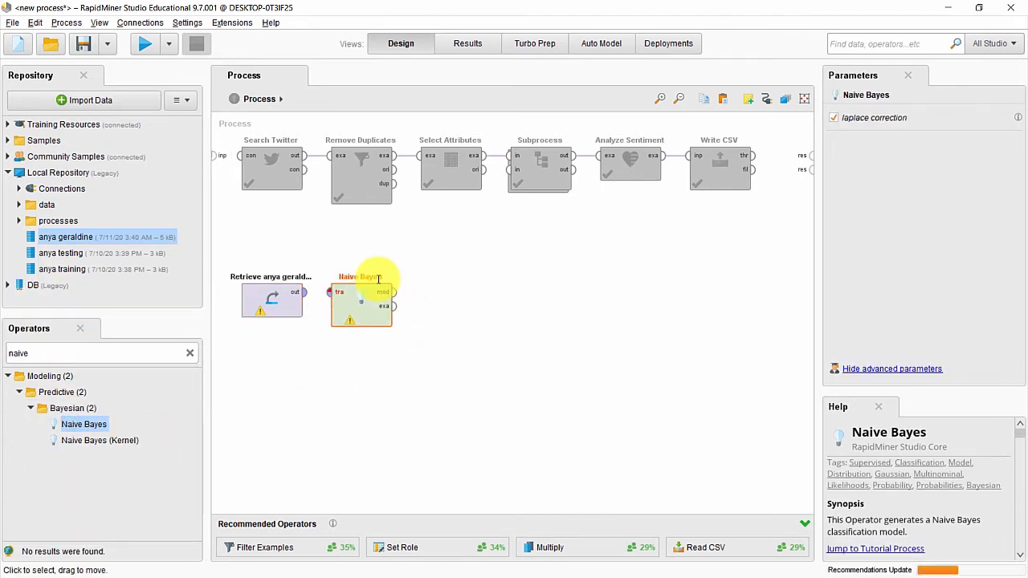
Step: Add Apply Model and shift it and Naive Bayes further right
left_click(122, 355)
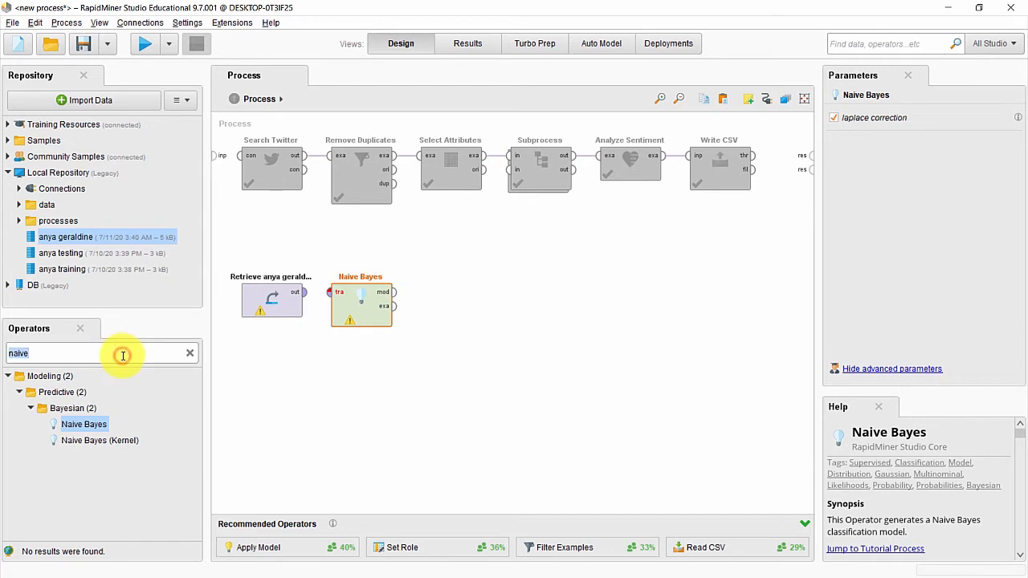
type("apply")
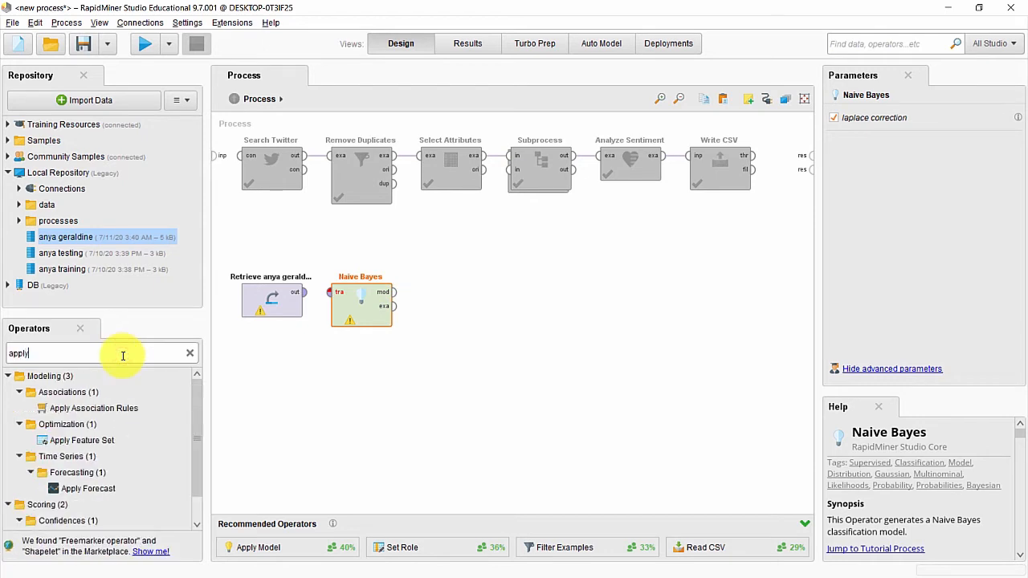
type(" mo")
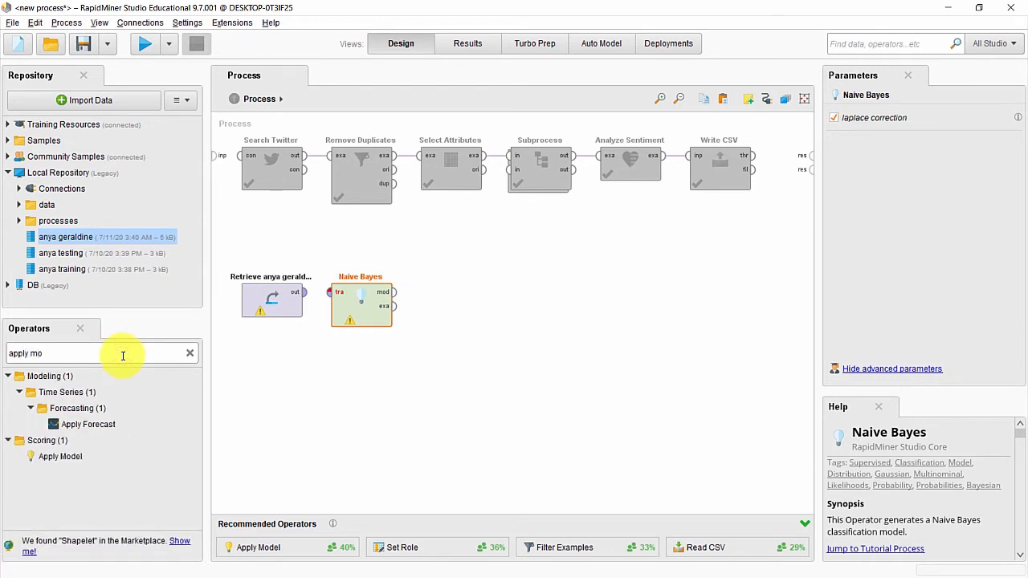
left_click_drag(63, 457, 507, 301)
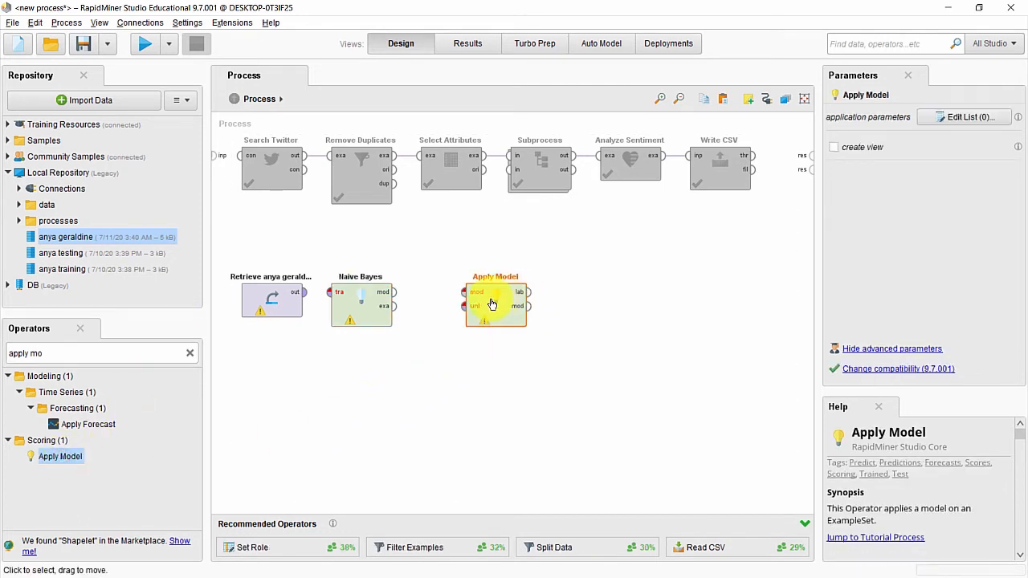
left_click_drag(485, 299, 529, 298)
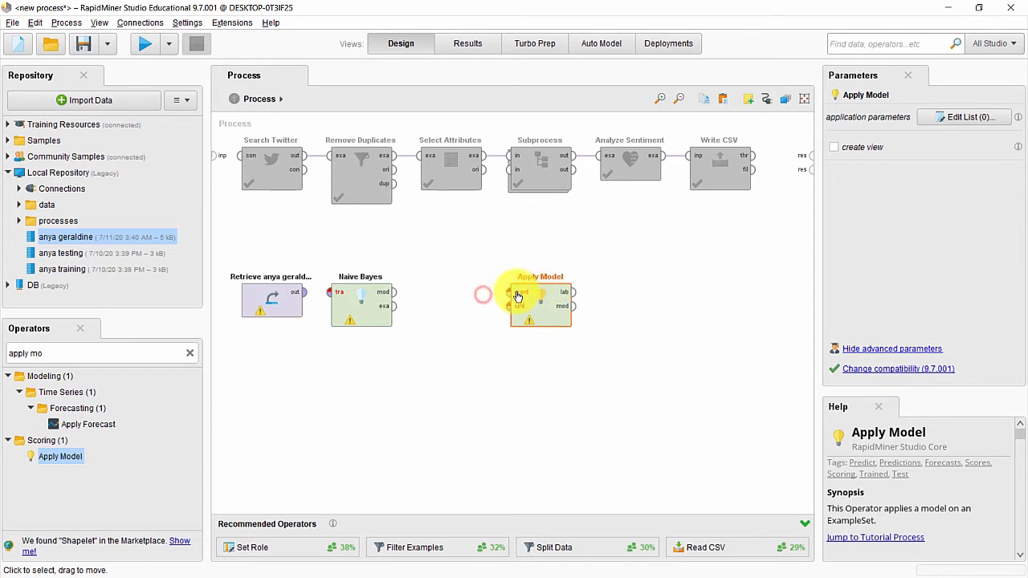
left_click_drag(351, 293, 396, 293)
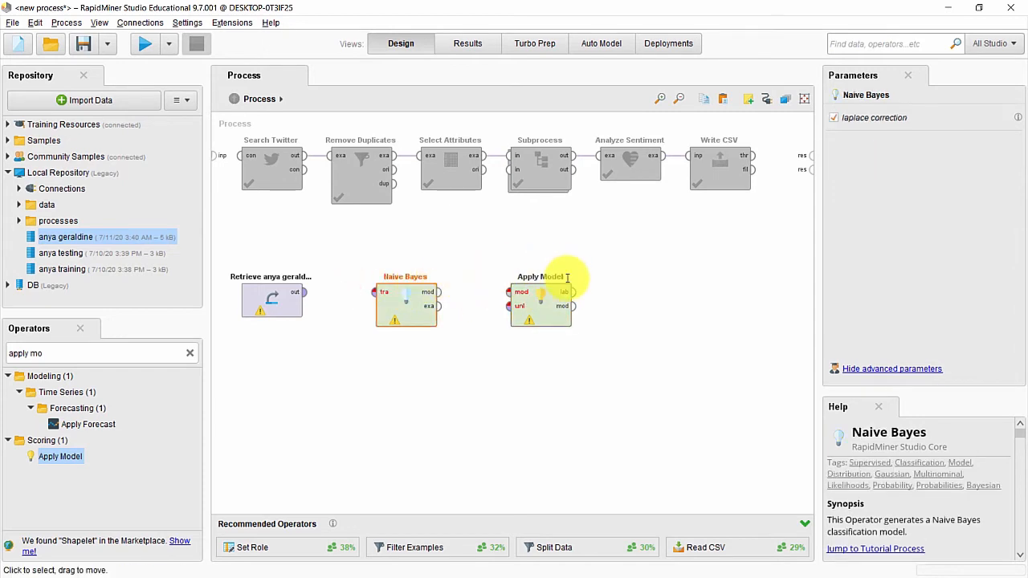
Step: Add the Performance operator to the canvas after Apply Model
left_click(106, 354)
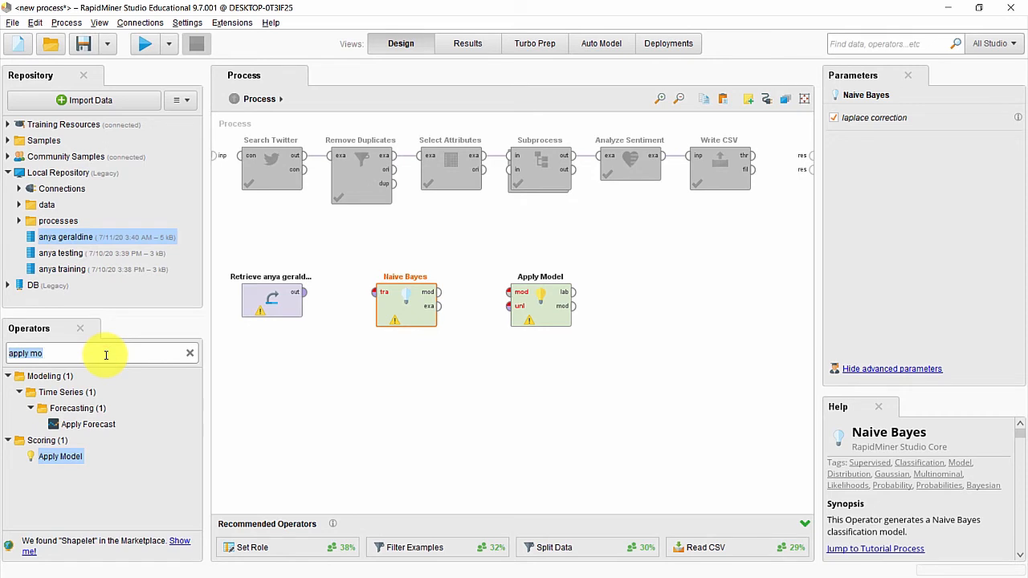
type("perform")
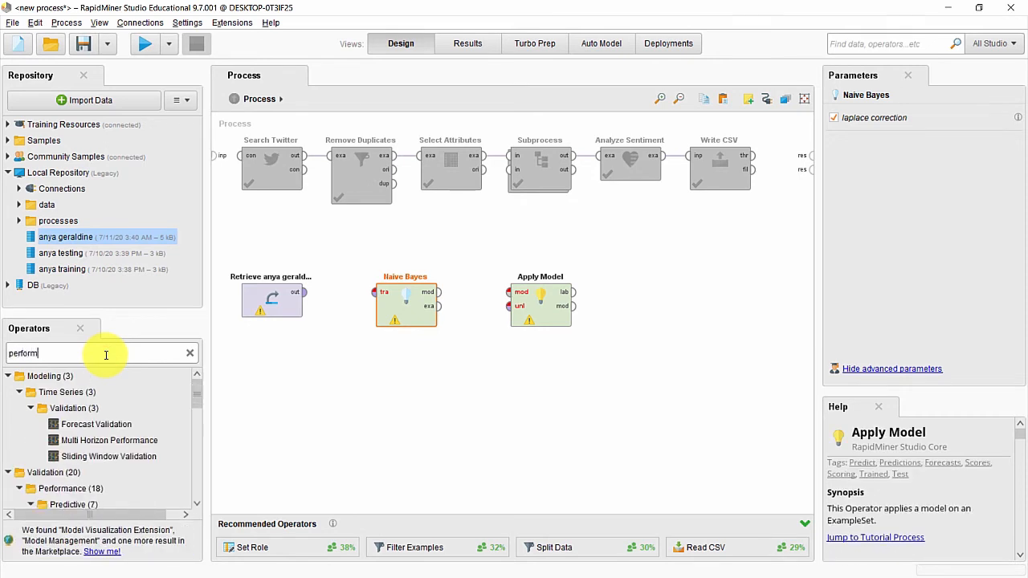
type("ance")
scroll(64, 491, "down", 3)
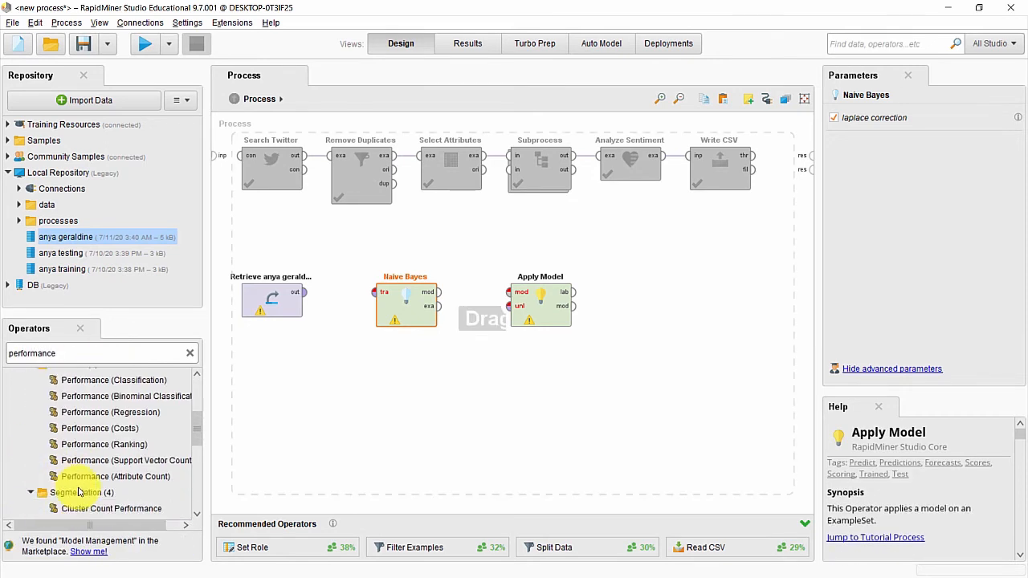
scroll(78, 492, "down", 3)
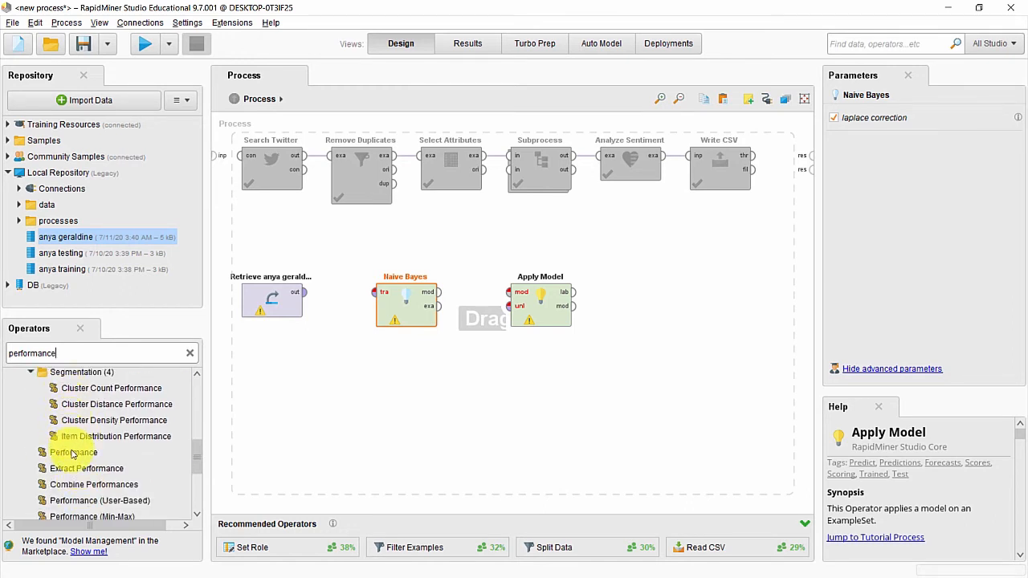
left_click_drag(73, 454, 673, 294)
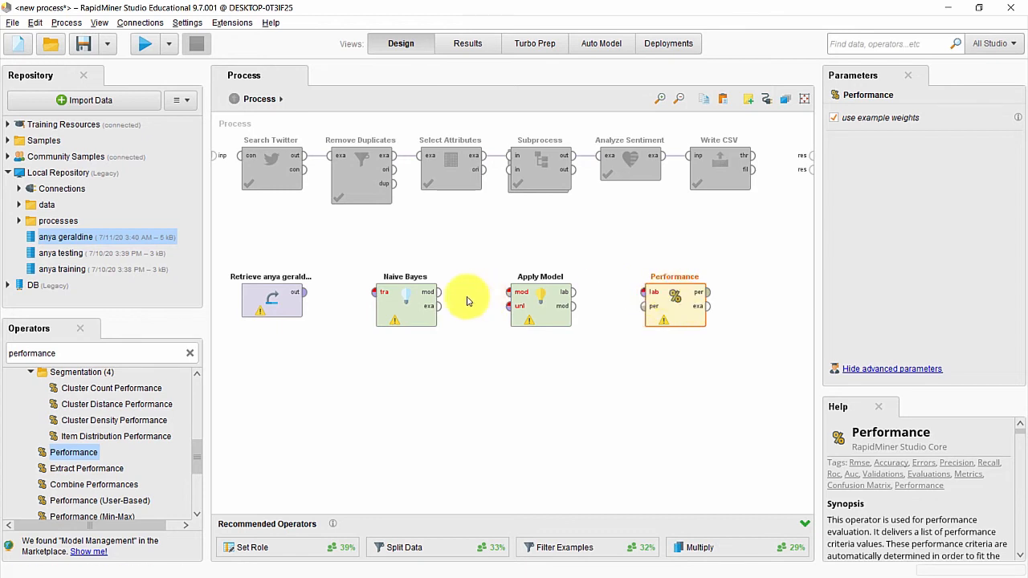
Step: Connect Retrieve to Naive Bayes training, then its model and examples into Apply Model
left_click(308, 297)
left_click(309, 297)
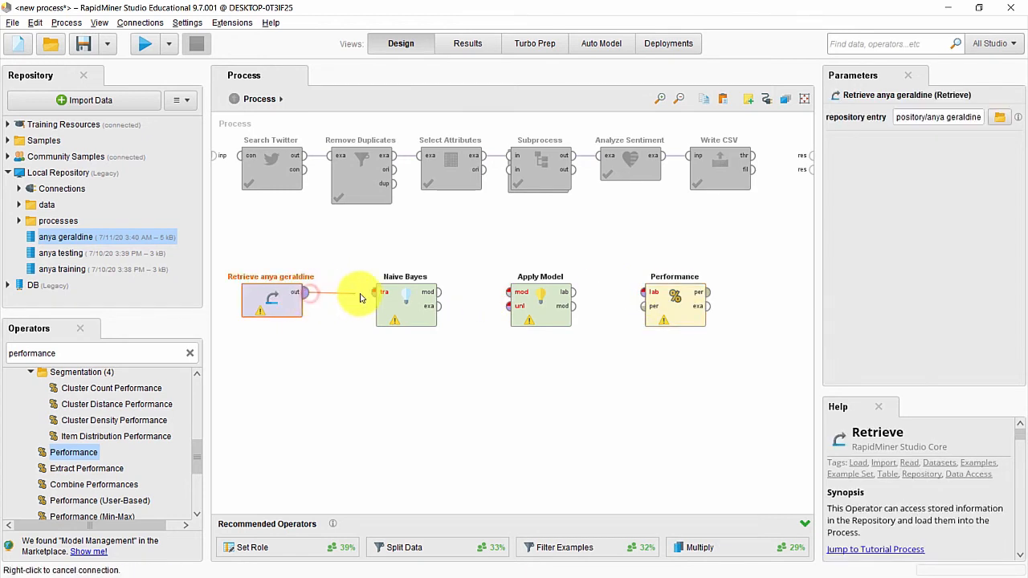
left_click(374, 292)
left_click(439, 291)
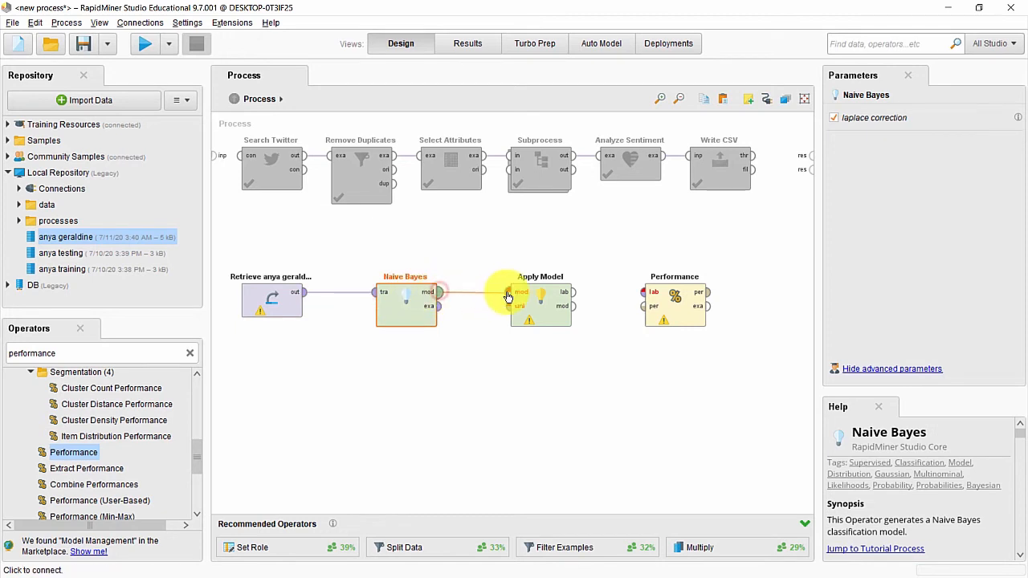
left_click(508, 293)
left_click(441, 308)
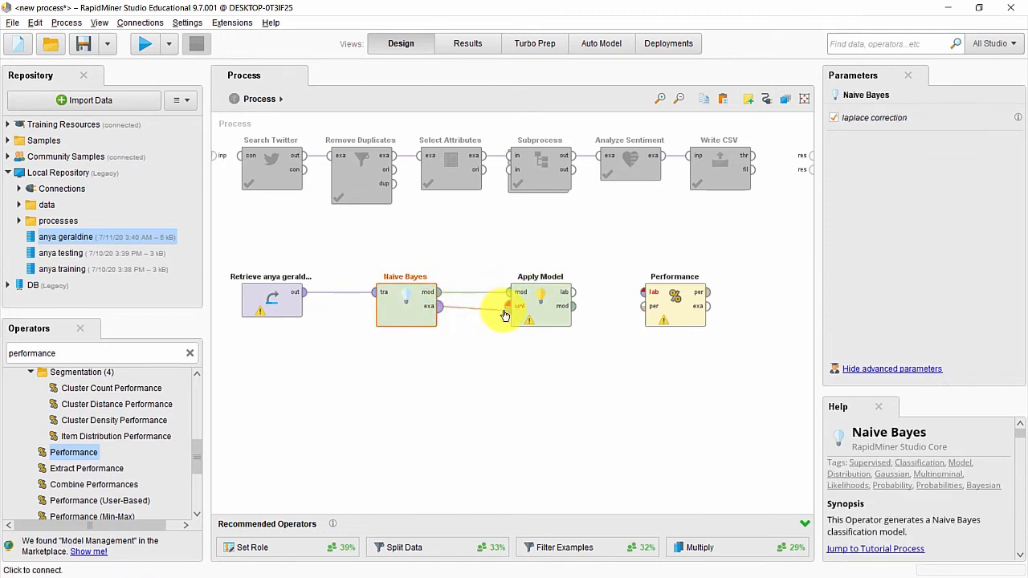
left_click(508, 307)
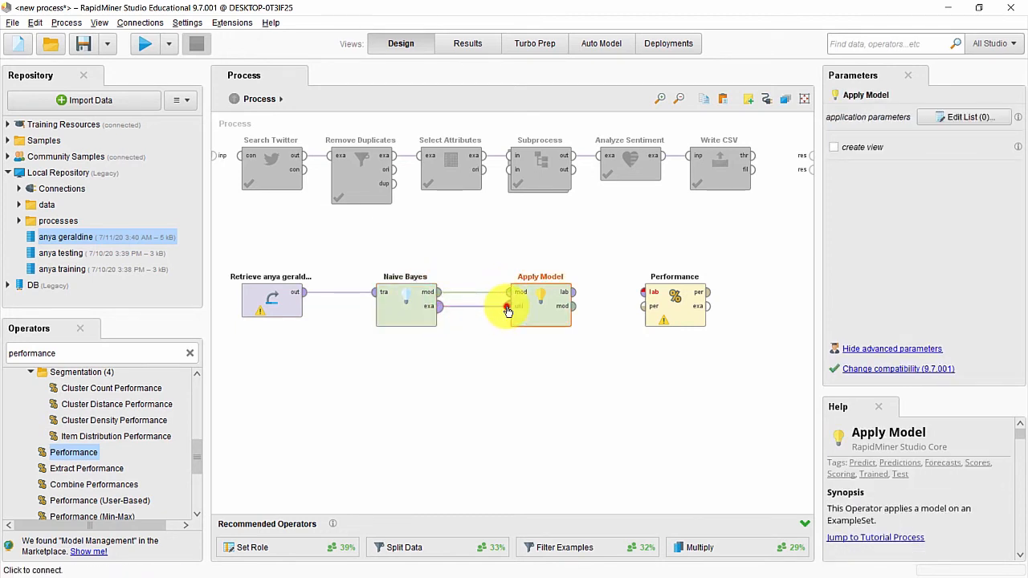
Step: Connect Apply Model's labelled data to Performance, and Performance's outputs to the res ports
left_click(575, 293)
left_click(643, 294)
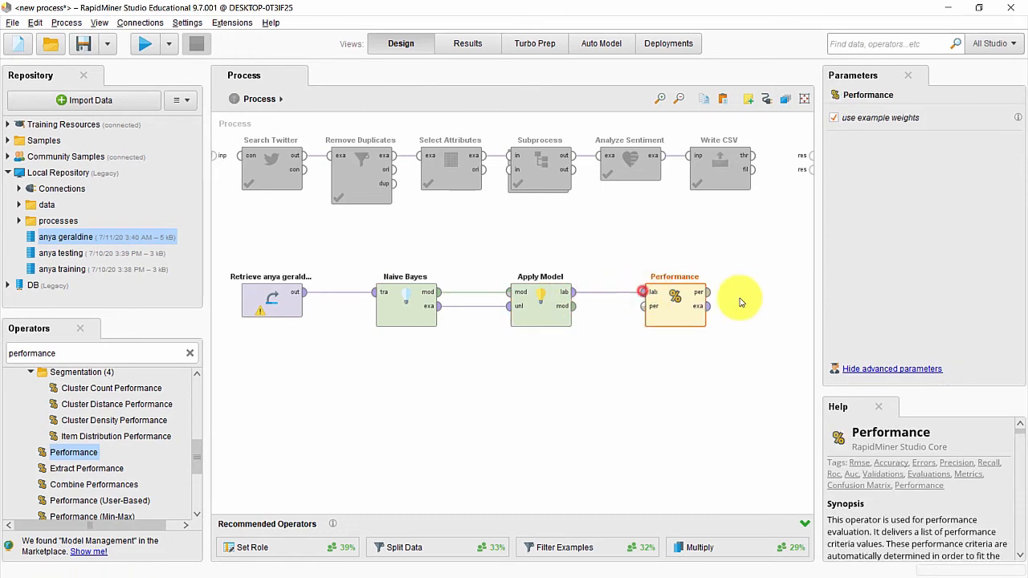
left_click(709, 292)
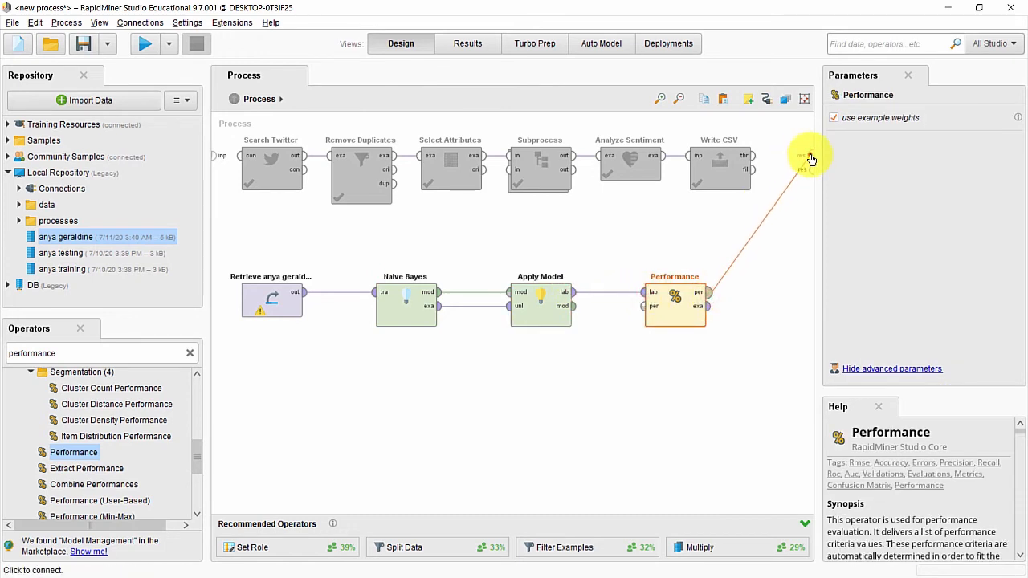
left_click(802, 155)
left_click(803, 167)
left_click(717, 306)
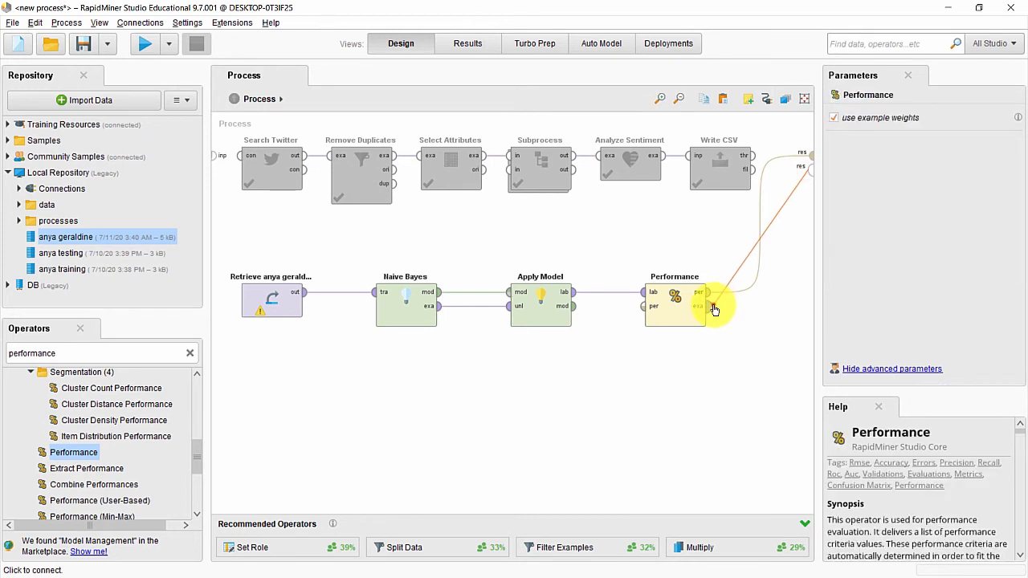
left_click(277, 309)
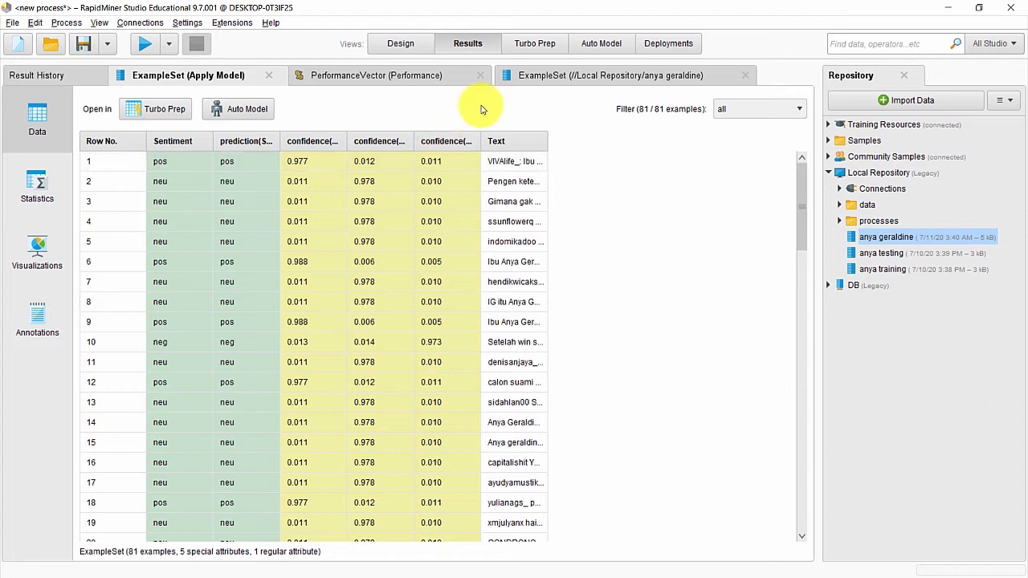
Step: Show the PerformanceVector (Performance) results with 100.00% accuracy across 15 pos, 61 neu, 5 neg
left_click(408, 82)
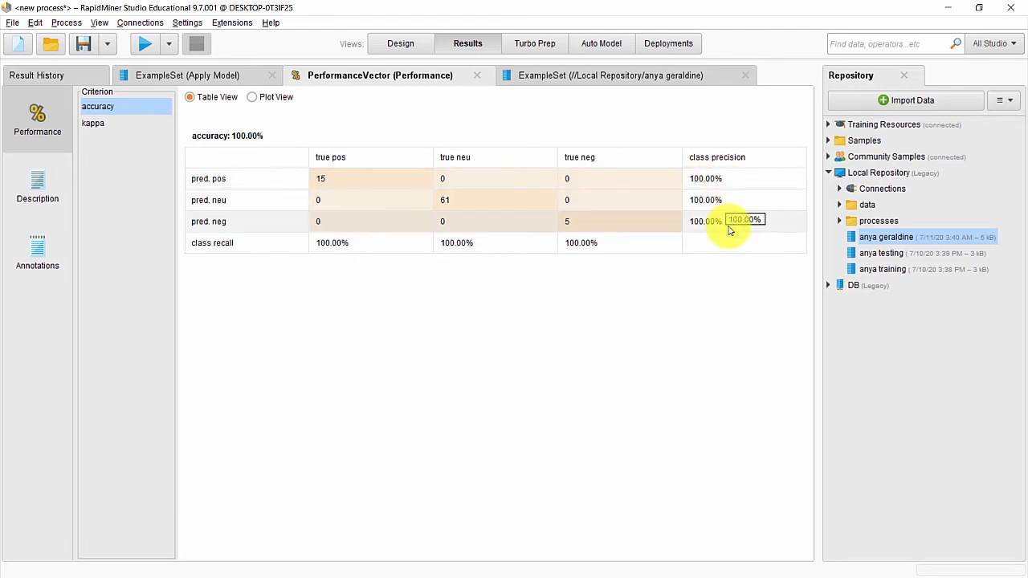
Step: Back in the Design view, disable the Naive Bayes operator
left_click(409, 46)
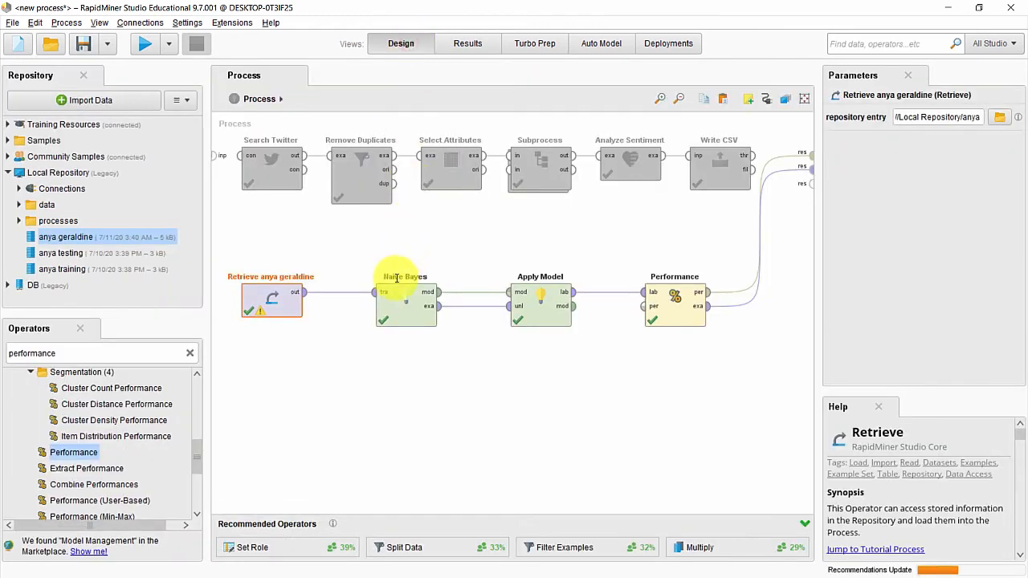
left_click(400, 302)
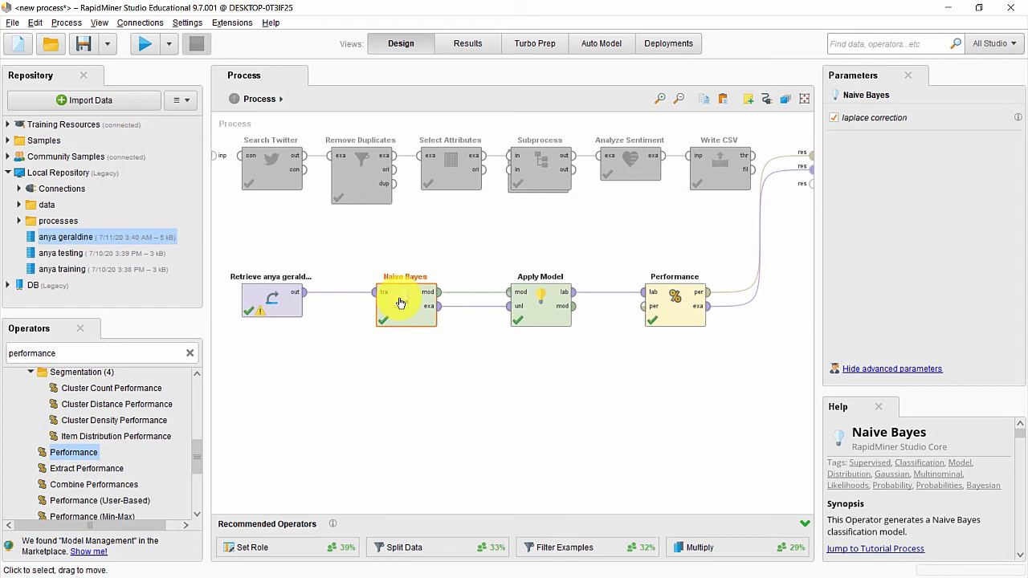
right_click(400, 303)
left_click(454, 321)
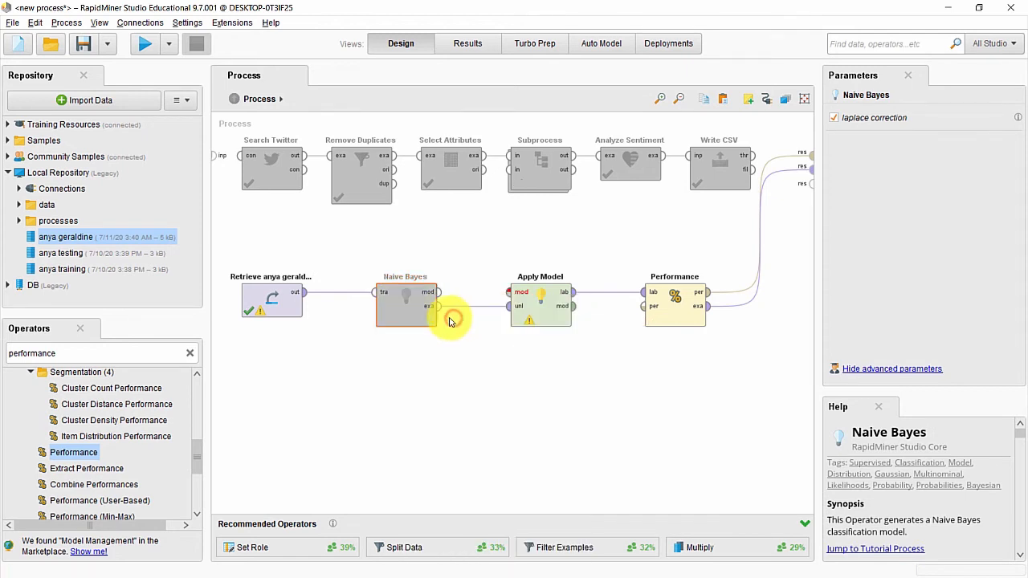
Step: Add a k-NN operator, wire the retrieved data into it and its outputs into Apply Model, and run
double_click(90, 354)
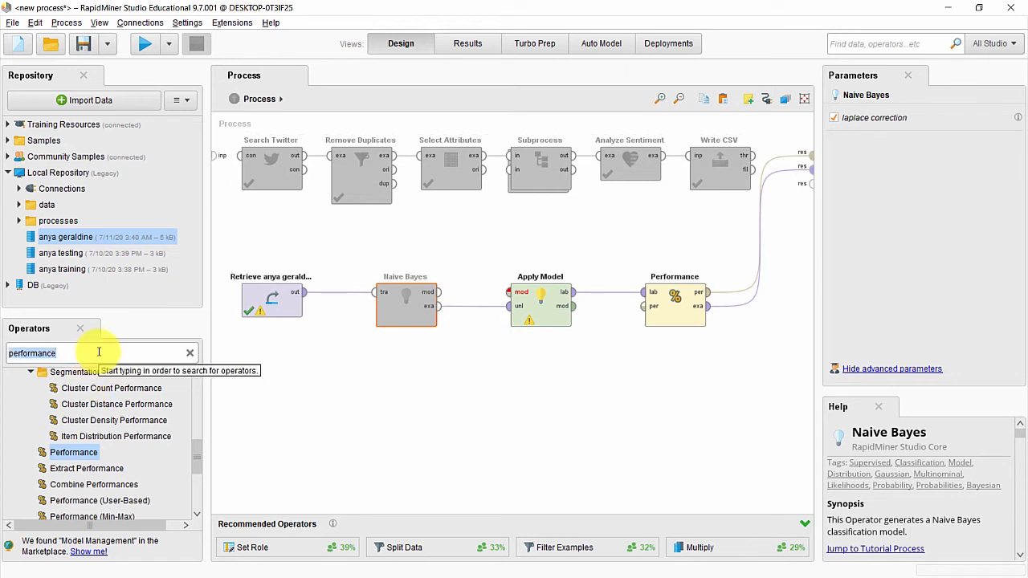
type("k-nn")
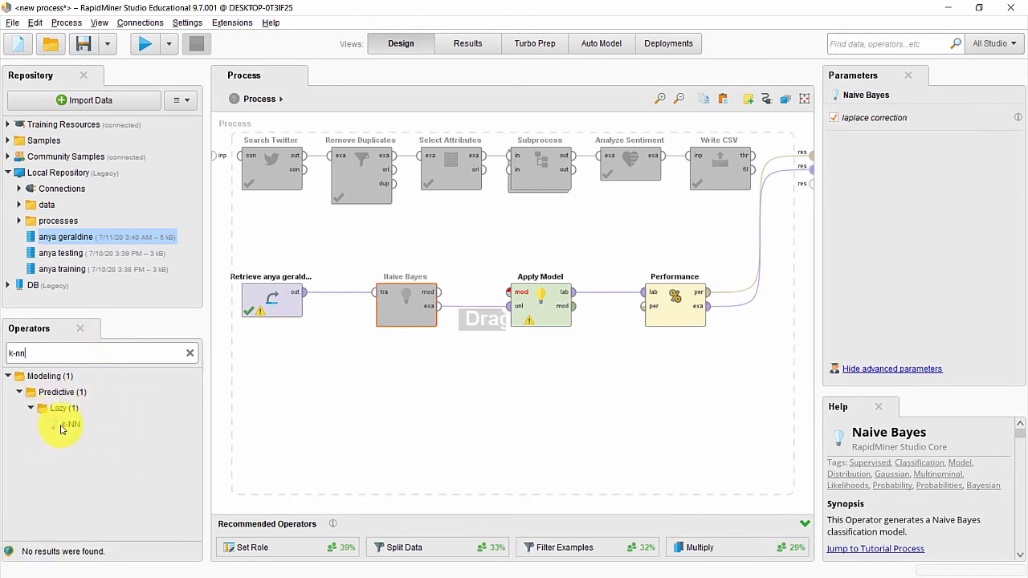
left_click_drag(60, 430, 394, 329)
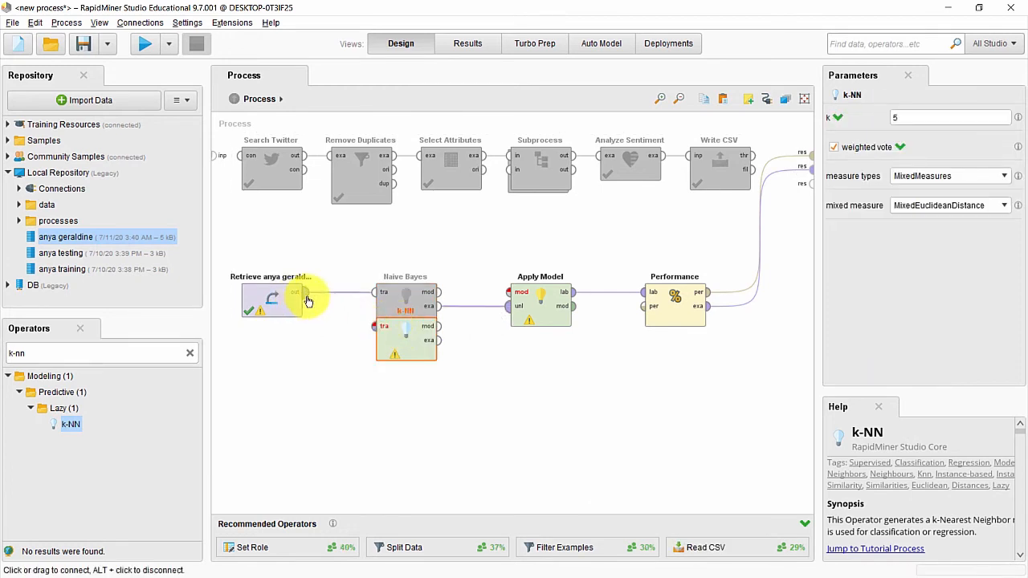
mouse_move(308, 301)
left_mouse_down()
mouse_move(367, 329)
mouse_move(499, 294)
left_mouse_up()
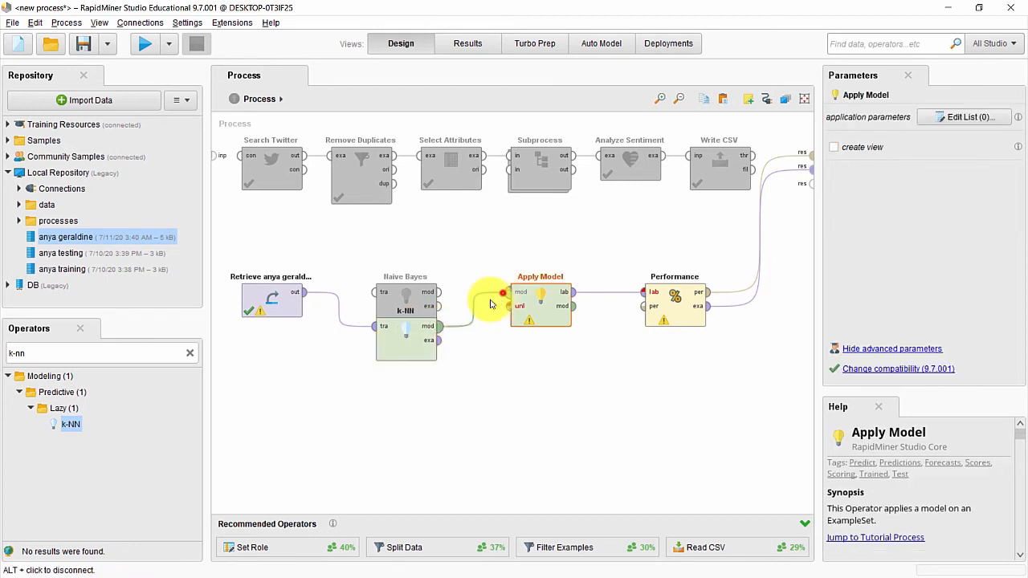
left_click_drag(447, 344, 509, 306)
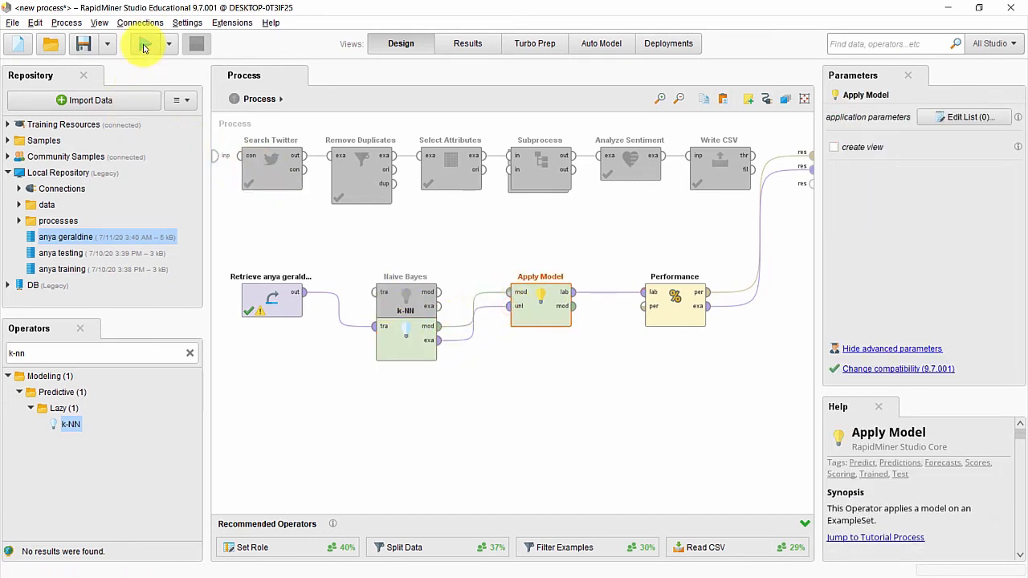
left_click(144, 48)
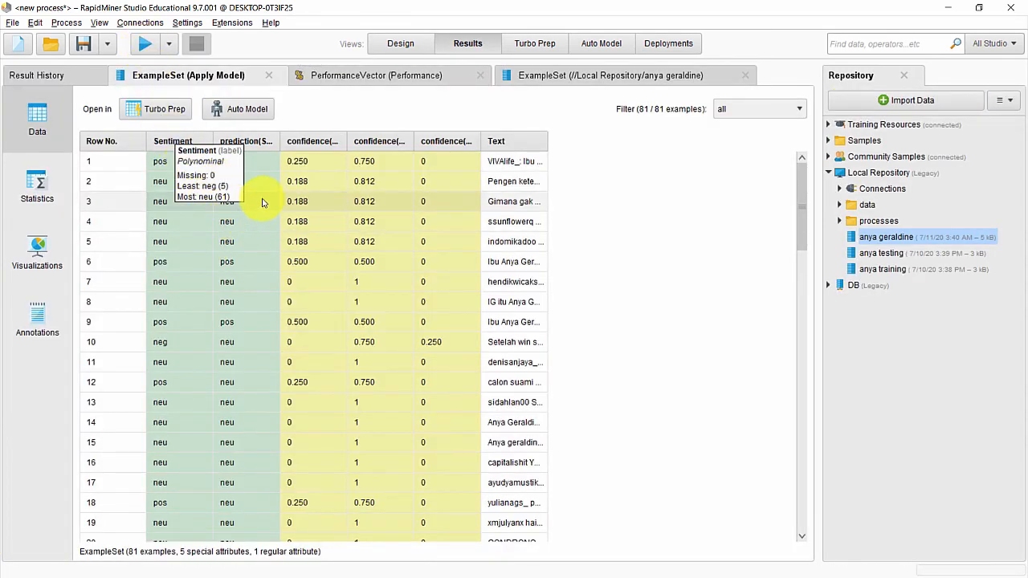
Step: Check the k-NN performance at 81.48% accuracy, with 10 pos tweets predicted neu, then return to Design
left_click(193, 240)
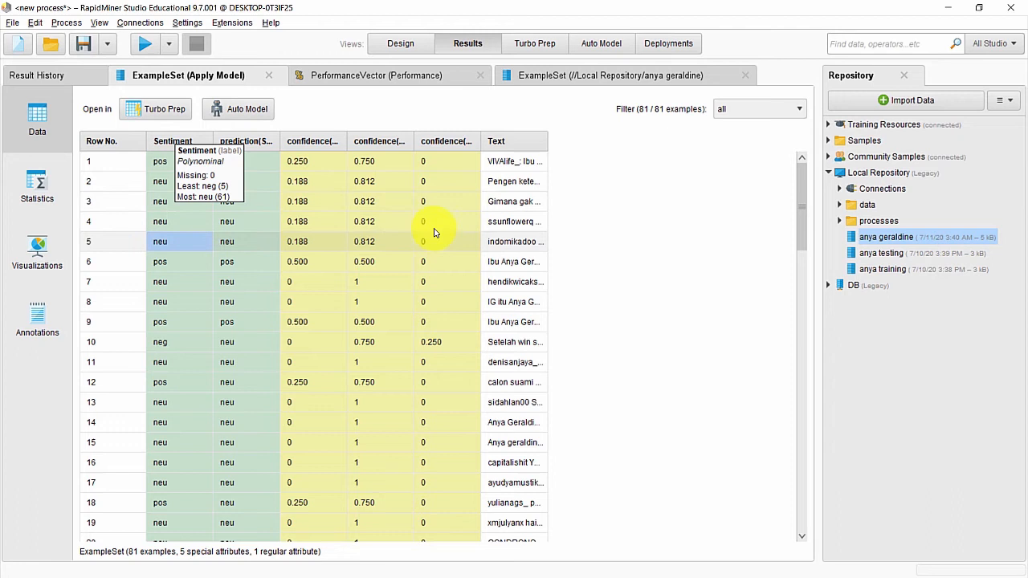
left_click(381, 77)
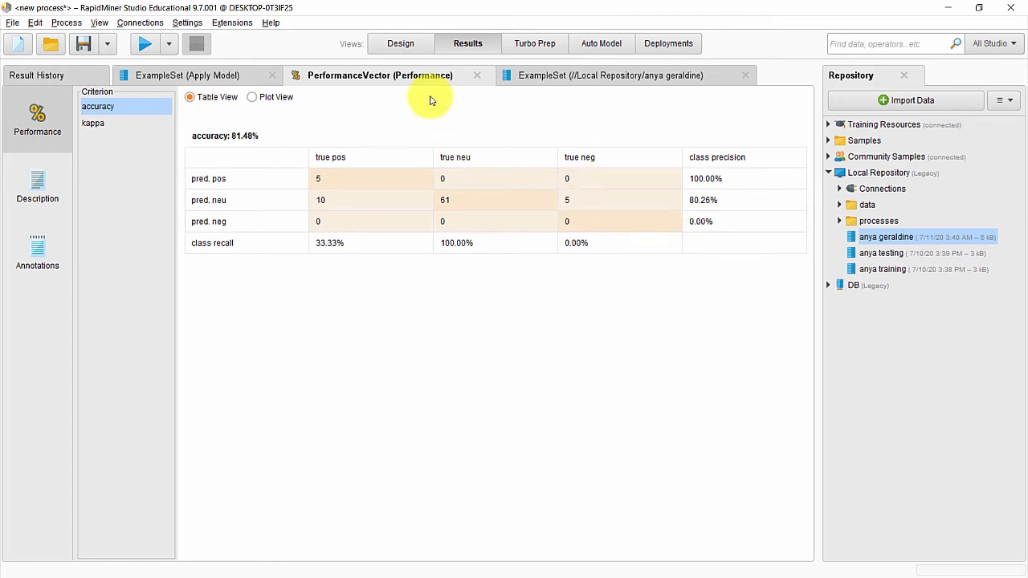
left_click(399, 44)
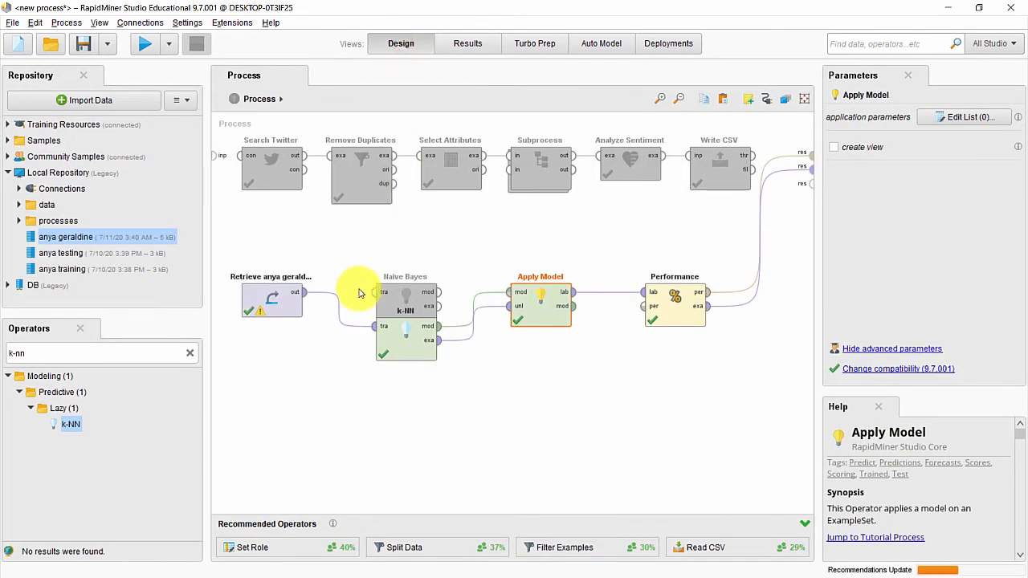
Step: Disable the k-NN operator
left_click(403, 345)
right_click(403, 345)
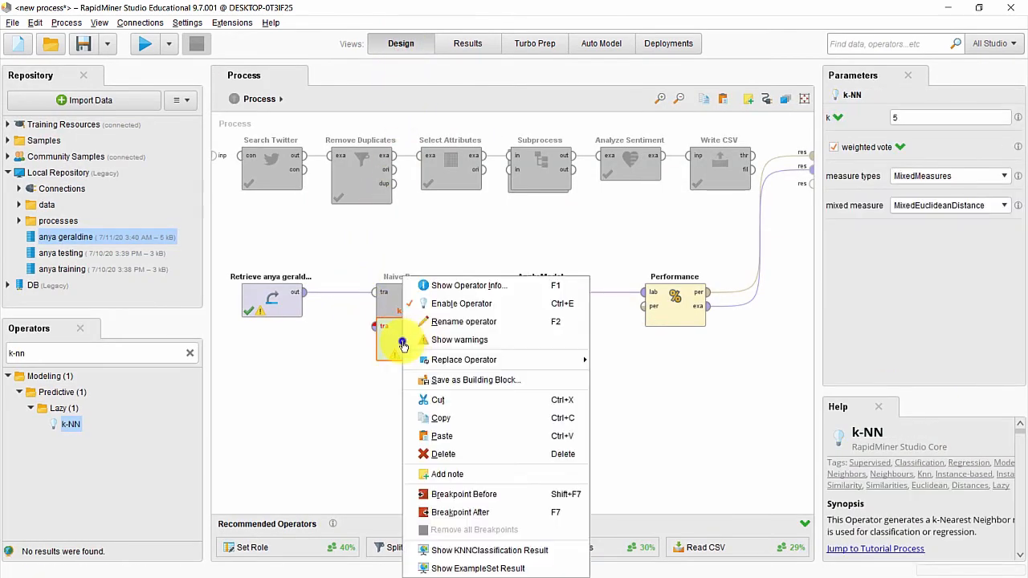
left_click(421, 303)
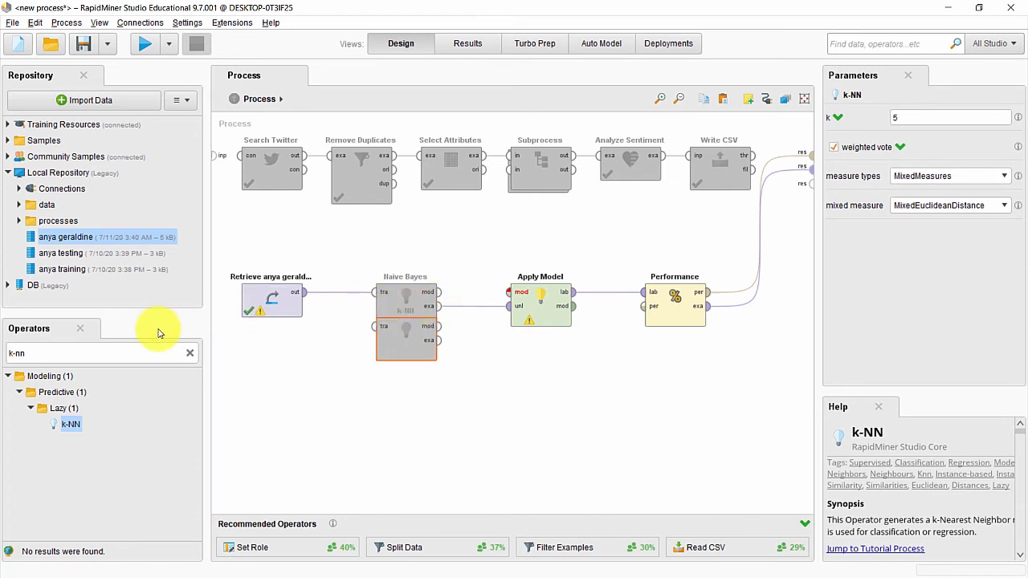
Step: Add a Decision Tree, wire retrieved data to its tra port and its mod/exa into Apply Model, then run
left_click(150, 354)
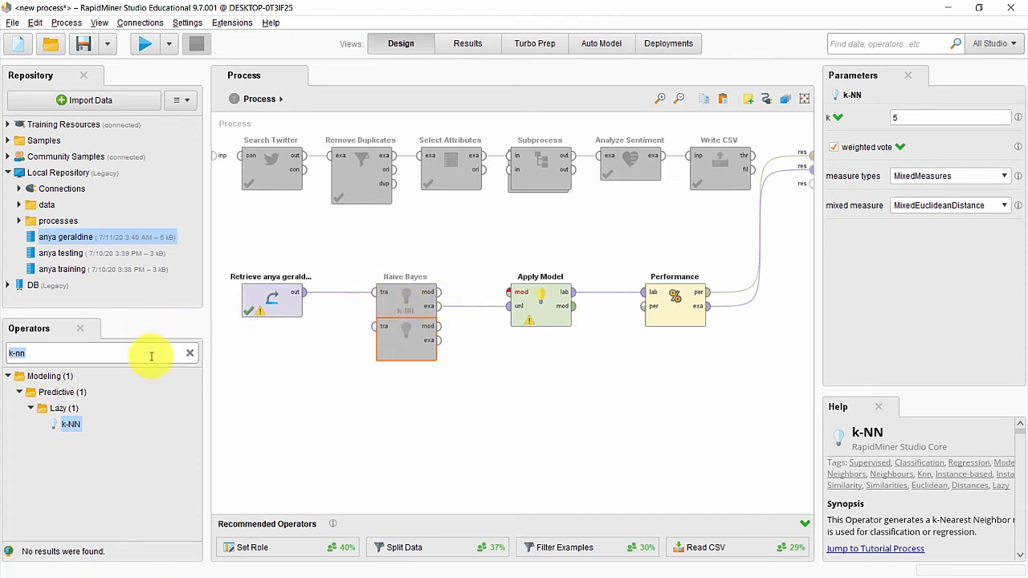
type("decision")
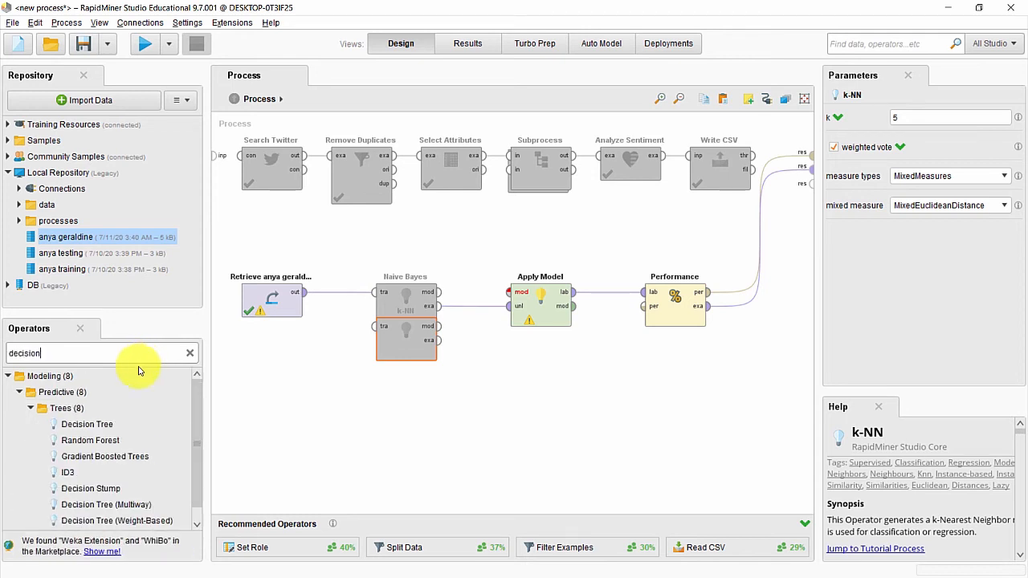
left_click_drag(88, 424, 406, 353)
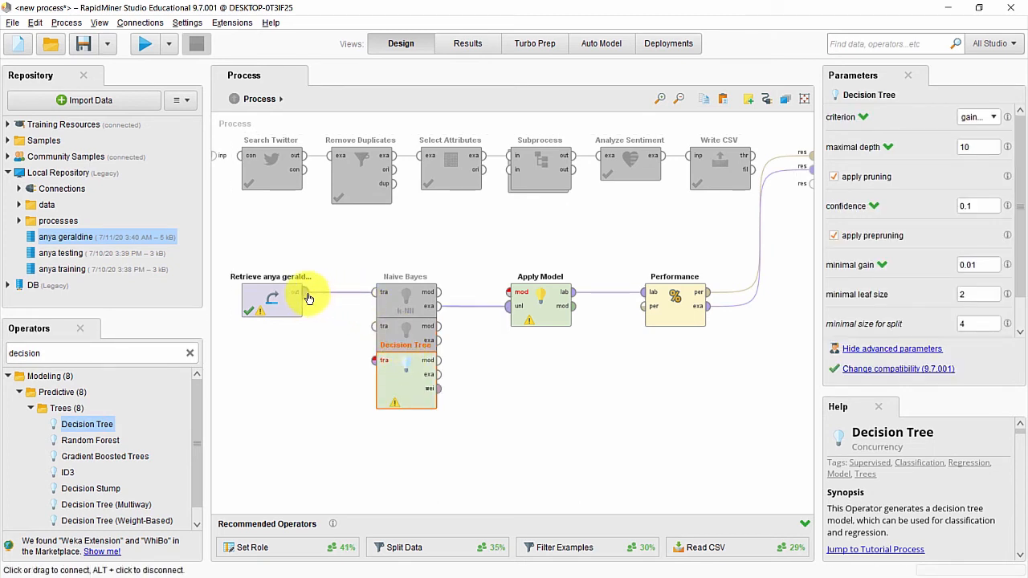
left_click(306, 292)
left_click(374, 359)
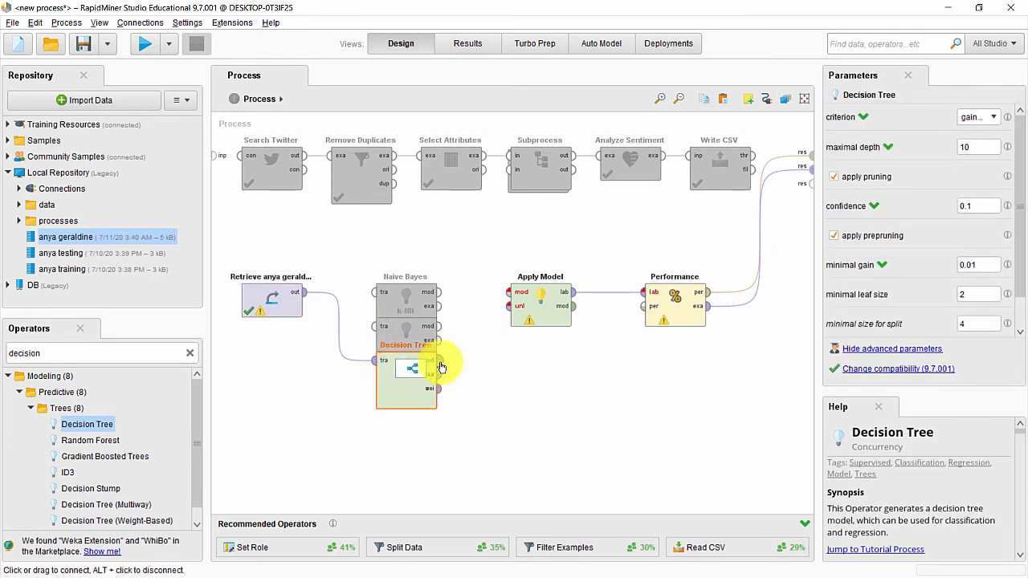
left_click(440, 360)
left_click(509, 293)
left_click(438, 375)
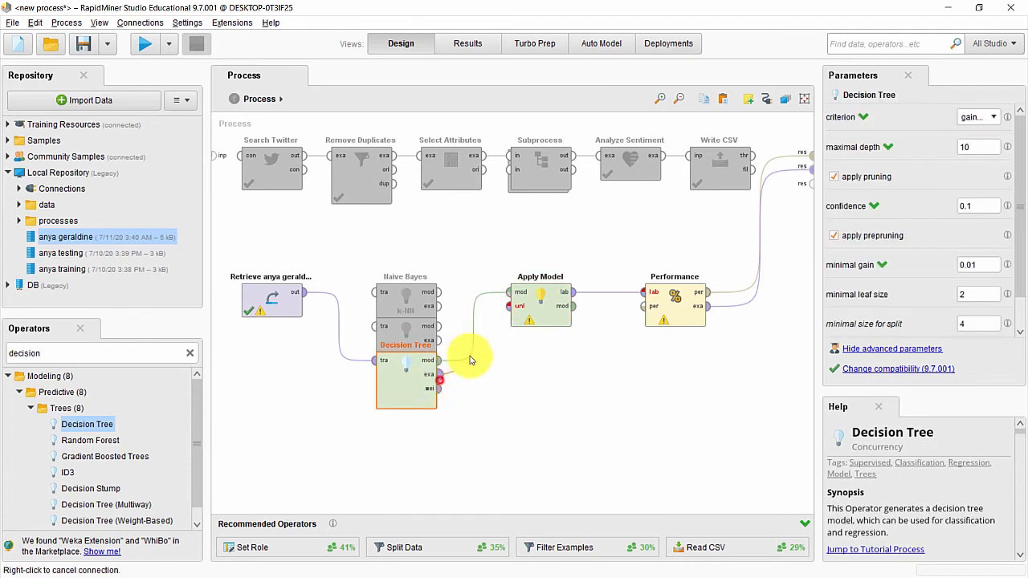
left_click(511, 306)
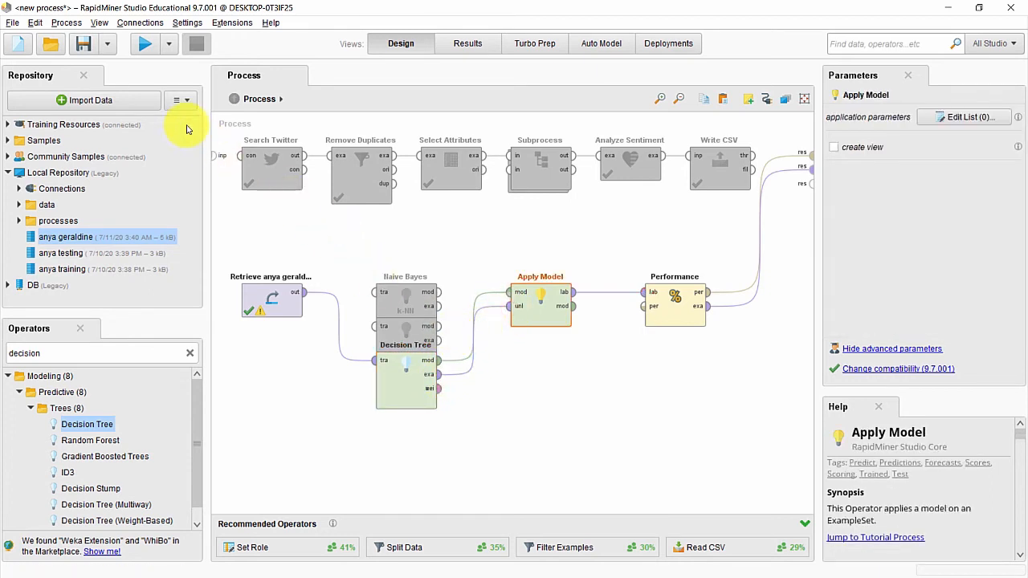
left_click(143, 49)
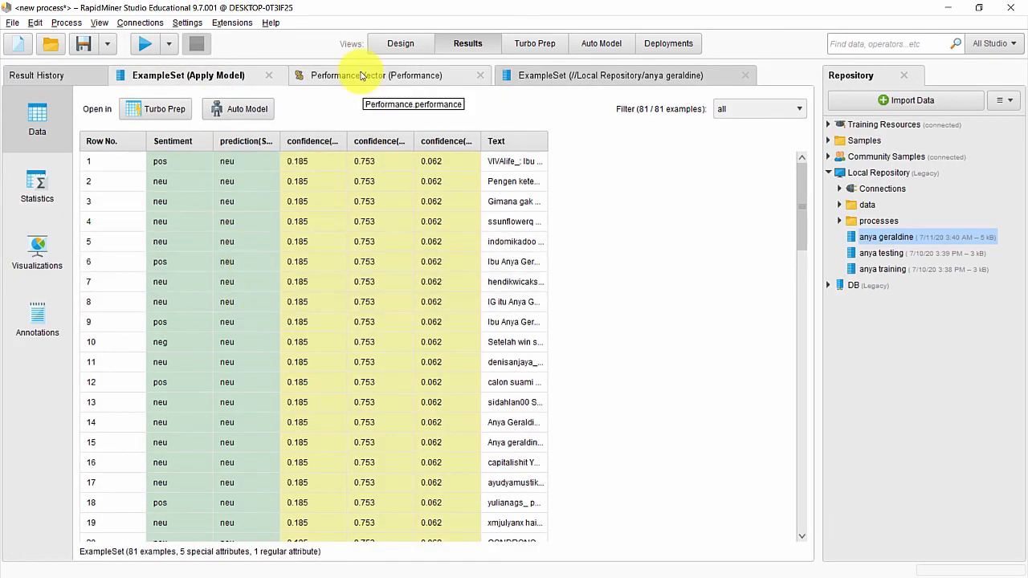
Step: Read the Decision Tree's 75.31% accuracy, with all 81 tweets predicted neu, then return to Design
left_click(361, 77)
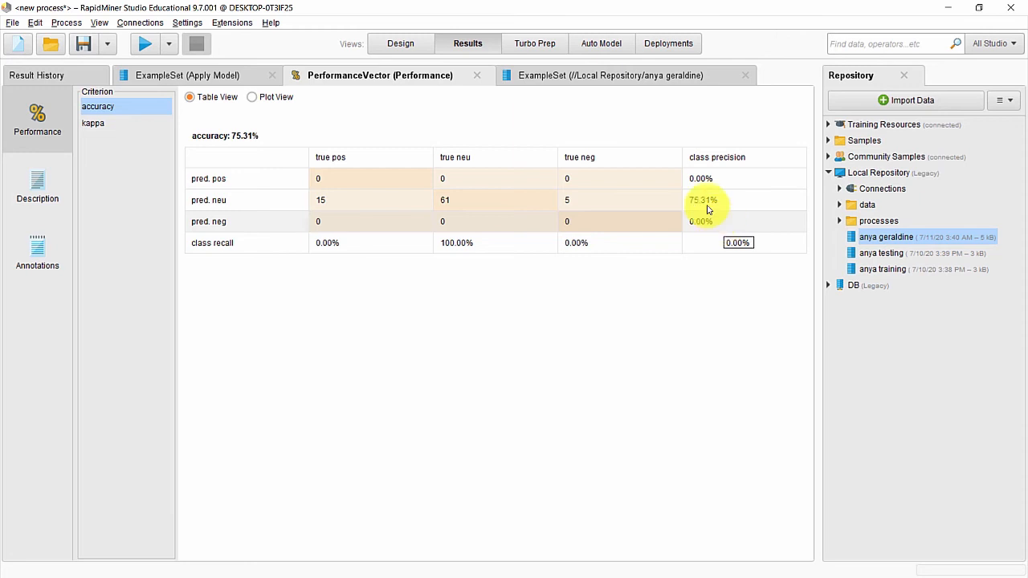
left_click(404, 44)
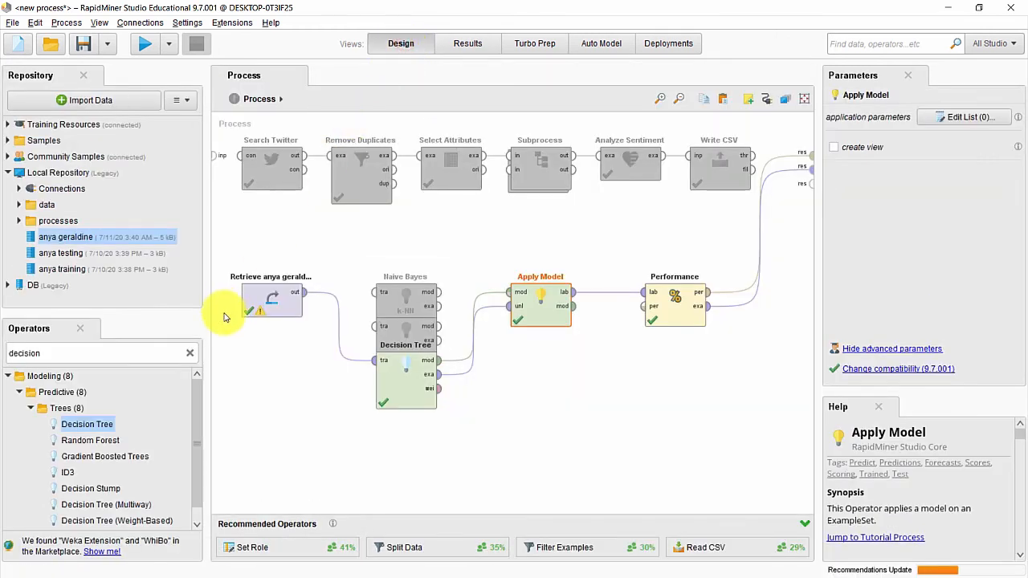
Step: Disable the original Decision Tree operator
double_click(147, 353)
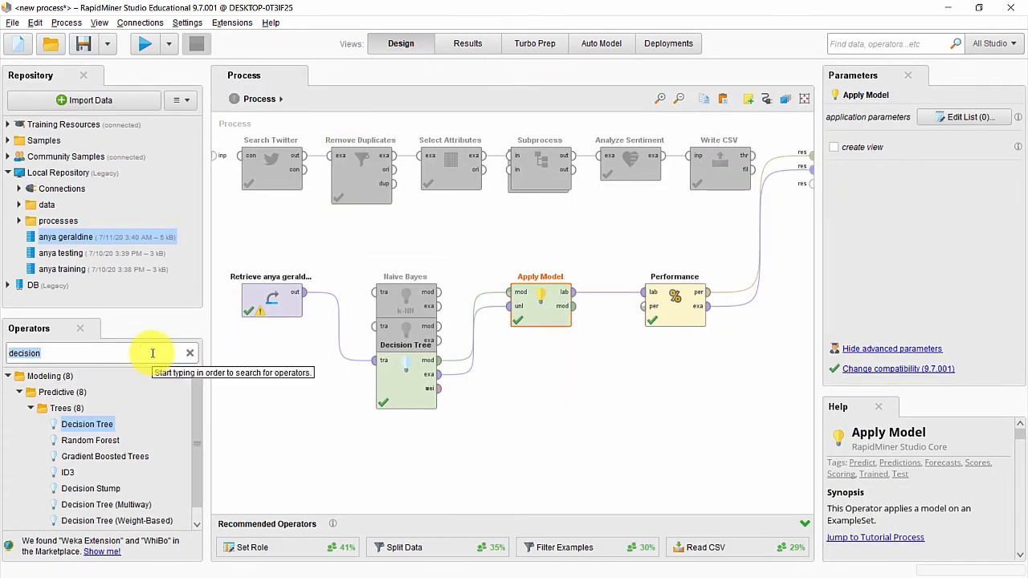
left_click_drag(112, 423, 410, 369)
right_click(410, 367)
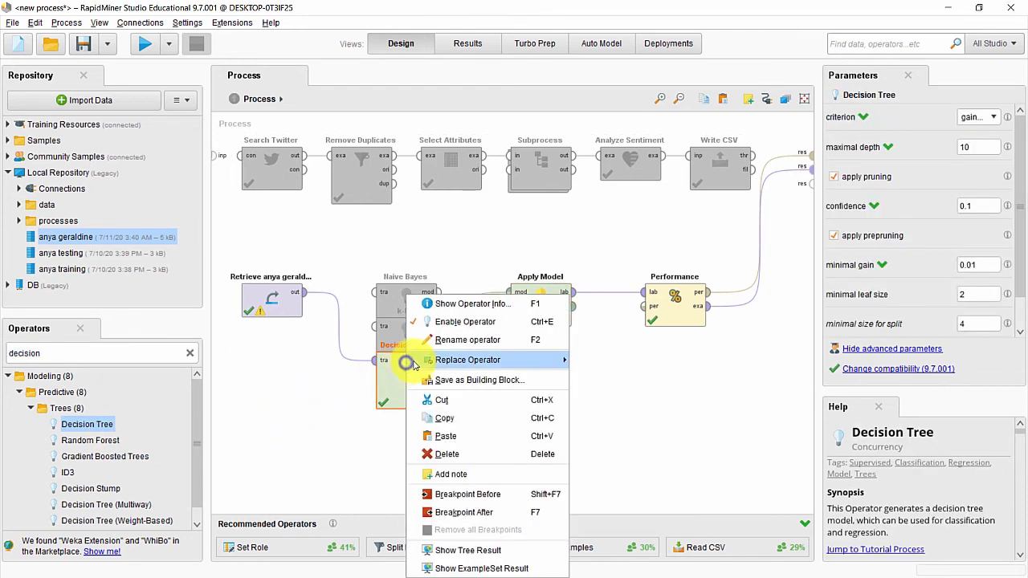
left_click(449, 322)
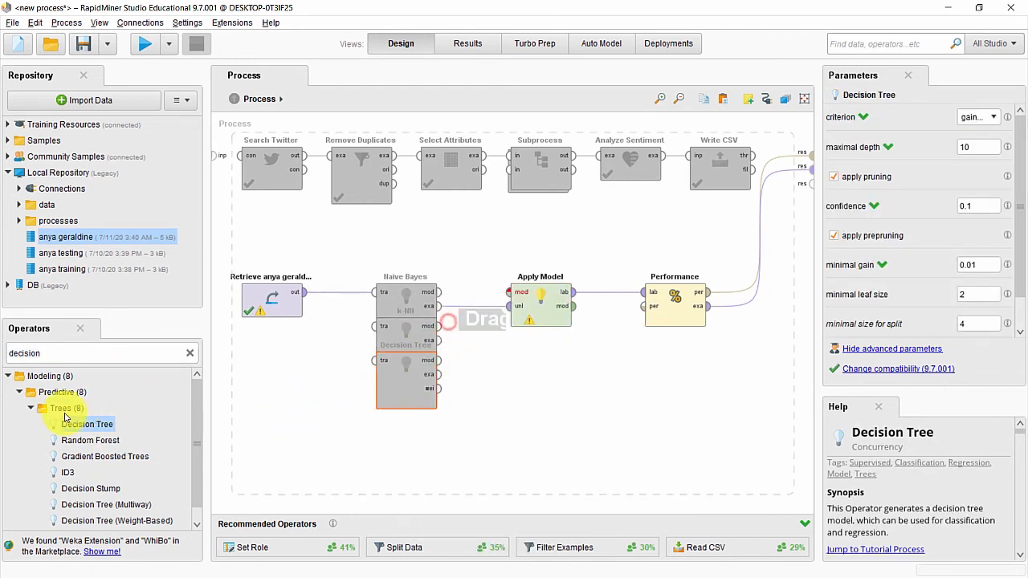
Step: Add Decision Tree (2), wire retrieved tweets into it and its mod/exa into Apply Model, then run
left_click_drag(80, 424, 403, 392)
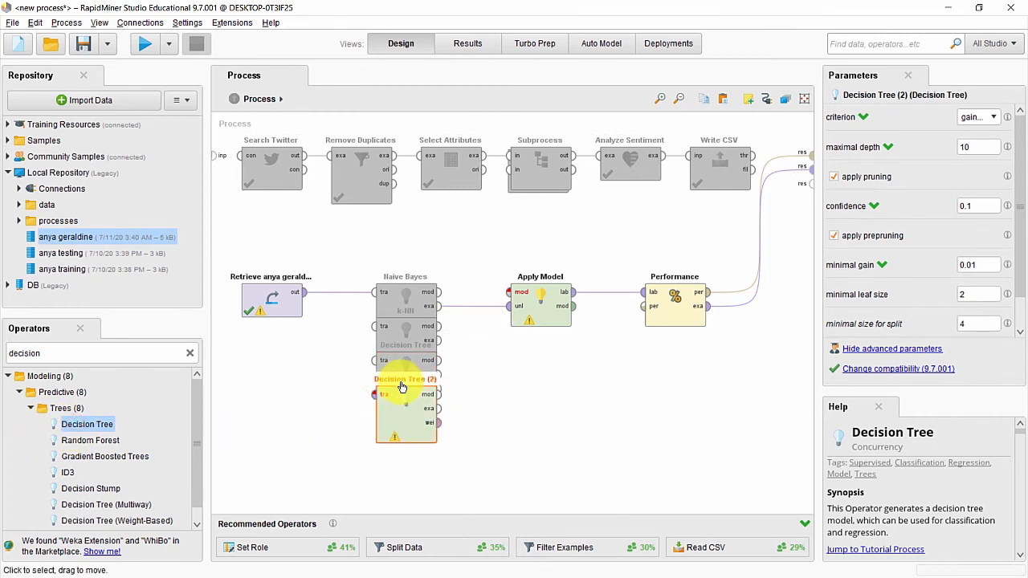
left_click(302, 292)
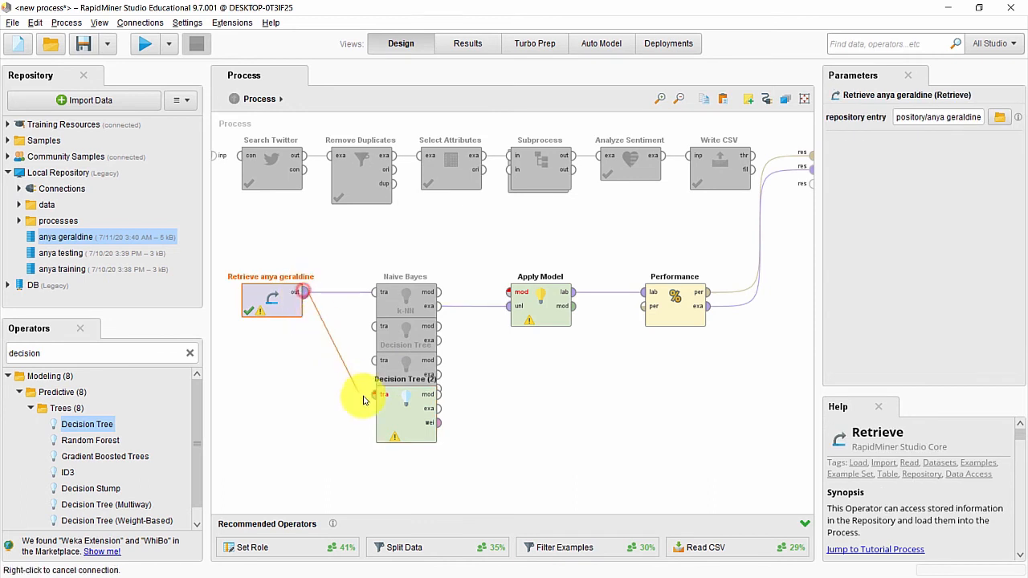
left_click(374, 394)
left_click(438, 394)
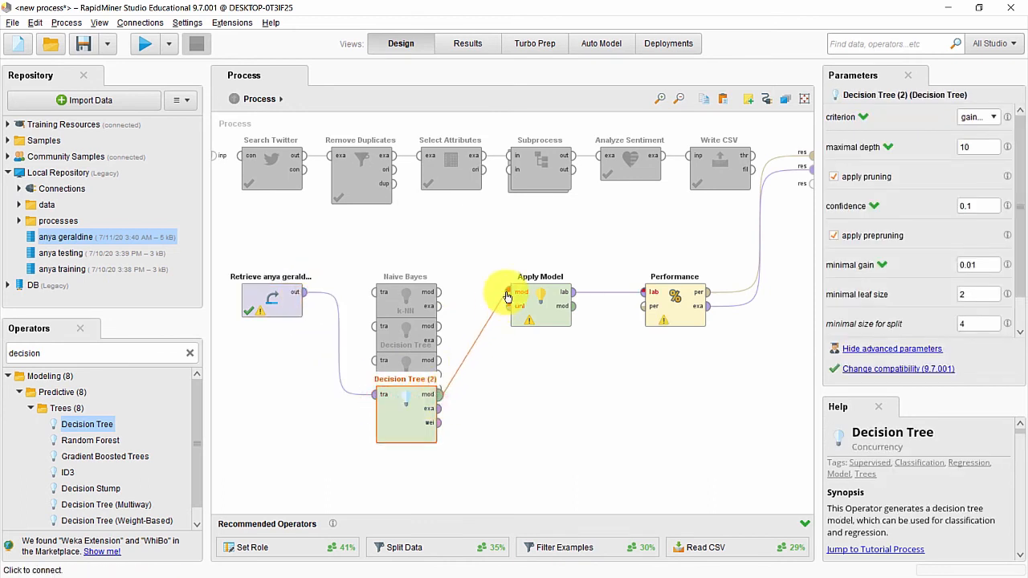
left_click(508, 293)
left_click(438, 408)
left_click(508, 307)
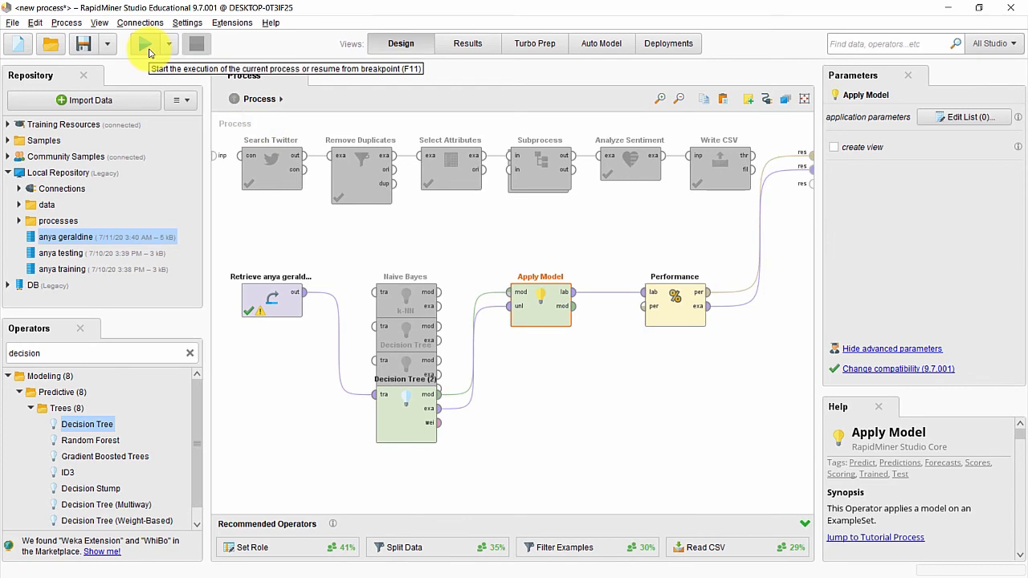
left_click(148, 53)
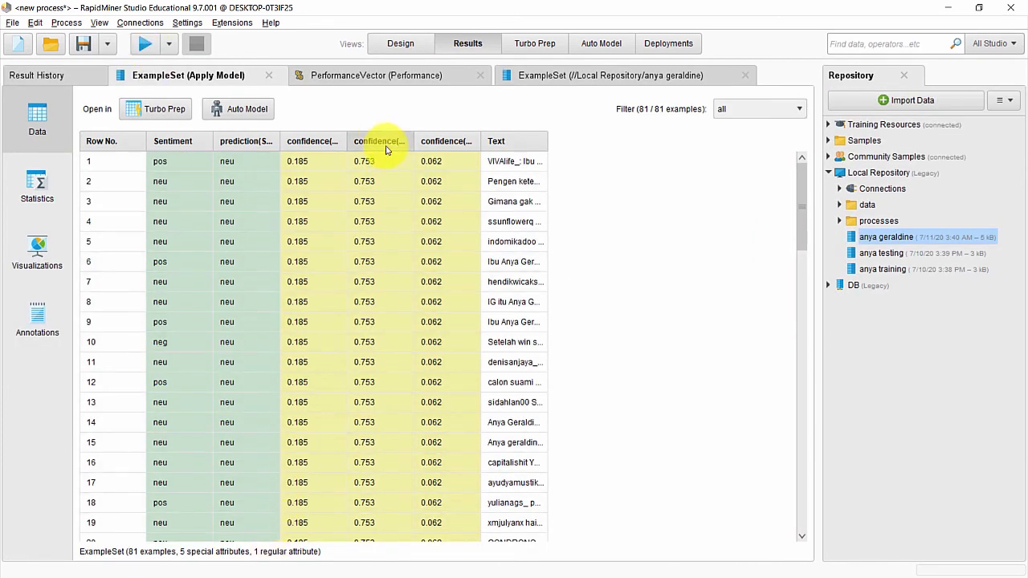
Step: Confirm Decision Tree (2) also scores 75.31% accuracy, predicting neu for every tweet, then return to Design
left_click(379, 75)
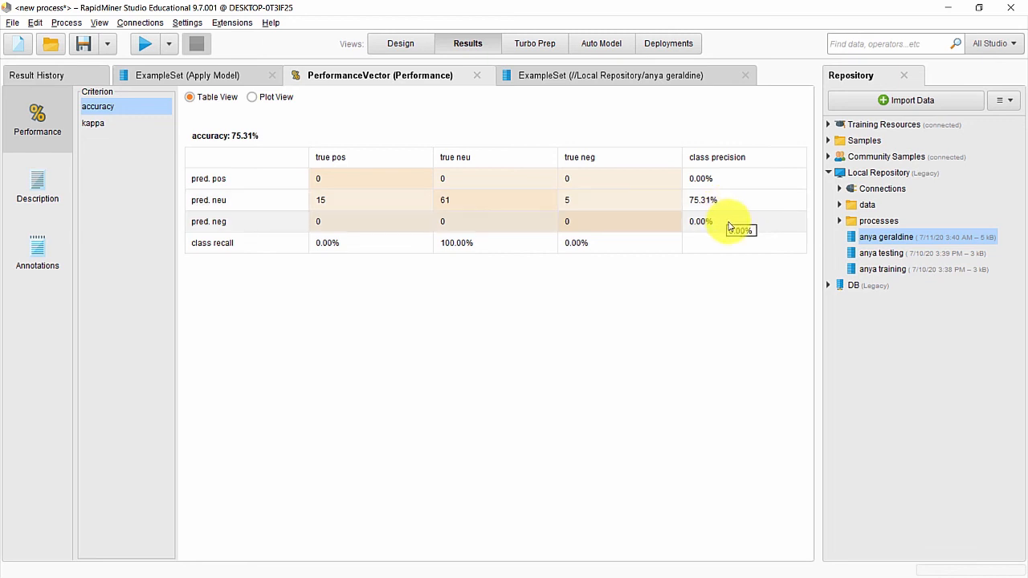
left_click(405, 44)
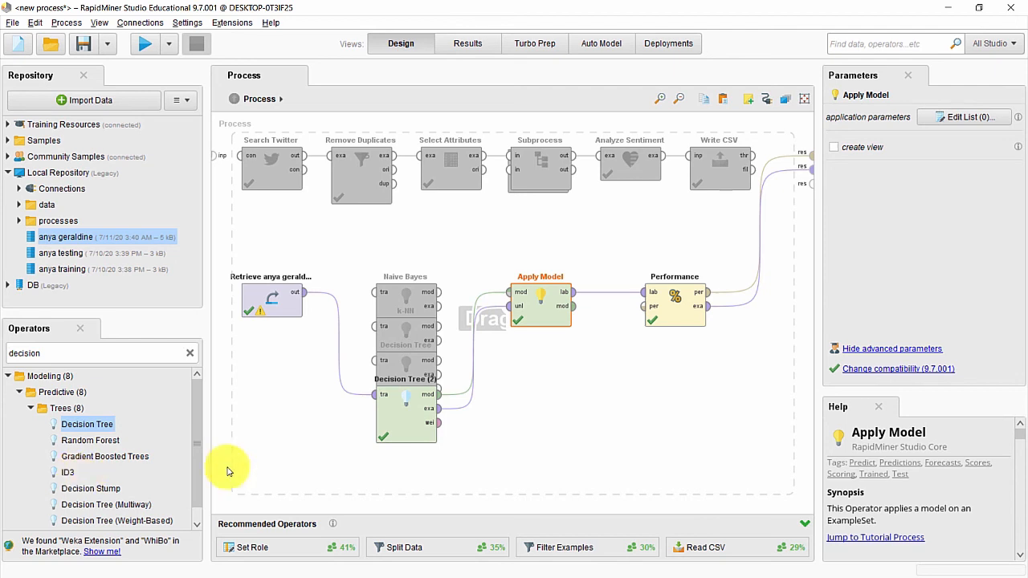
Step: Disable the Decision Tree (2) operator
left_click(390, 420)
right_click(391, 422)
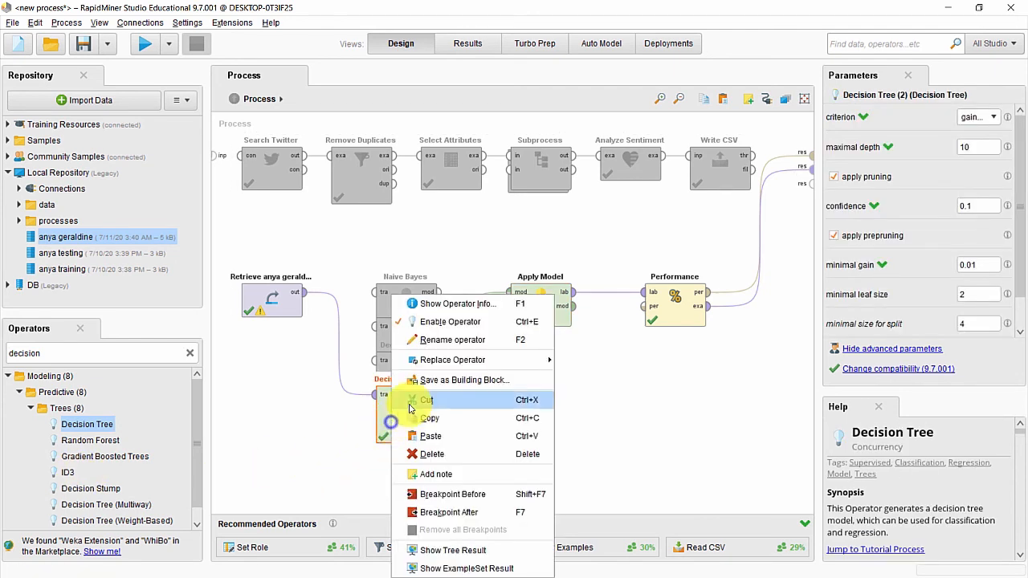
left_click(419, 322)
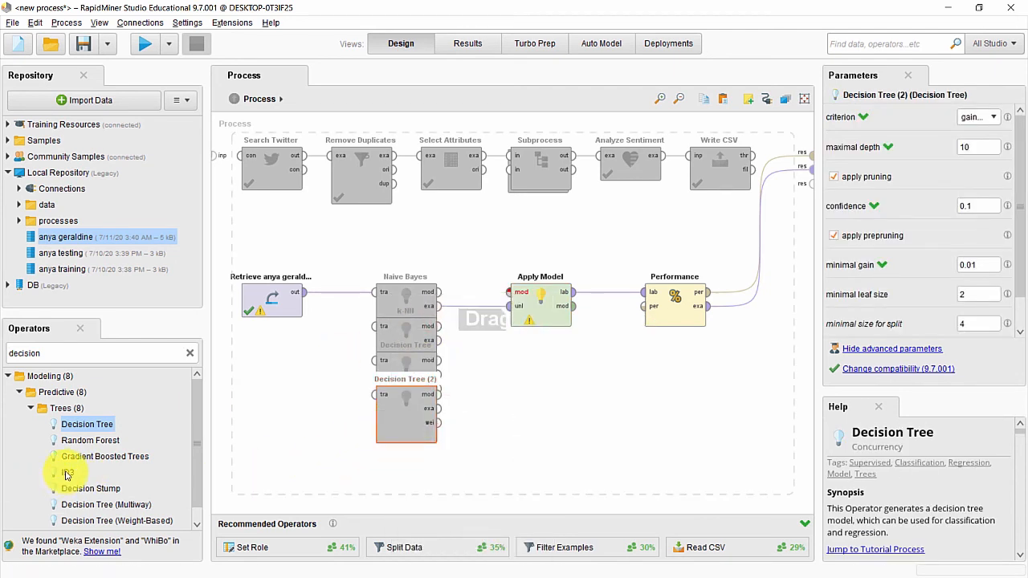
Step: Add an ID3 operator, wire retrieved tweets into it and its mod/exa into Apply Model, then run
left_click_drag(67, 475, 406, 426)
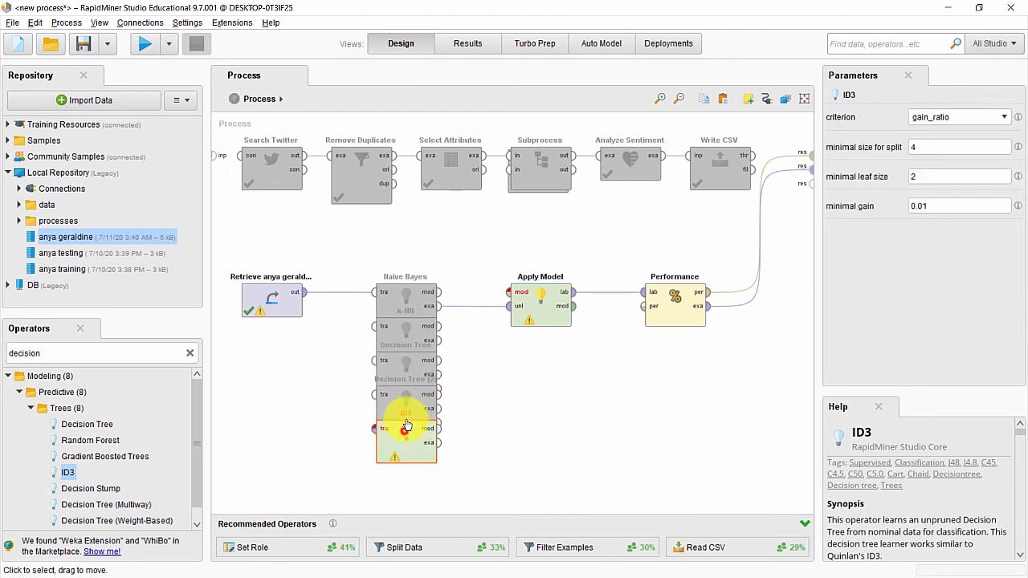
left_click(301, 292)
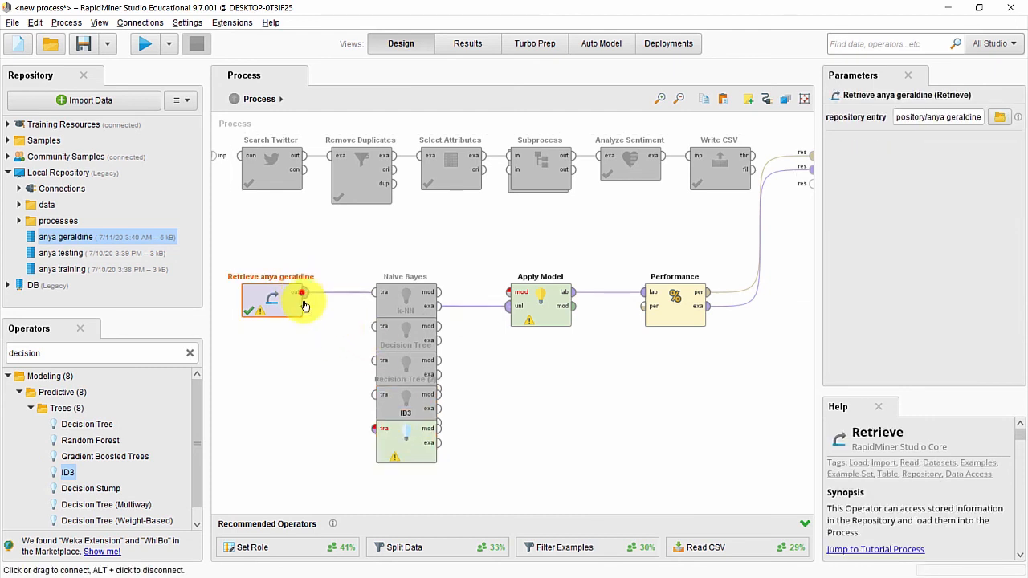
left_click(372, 430)
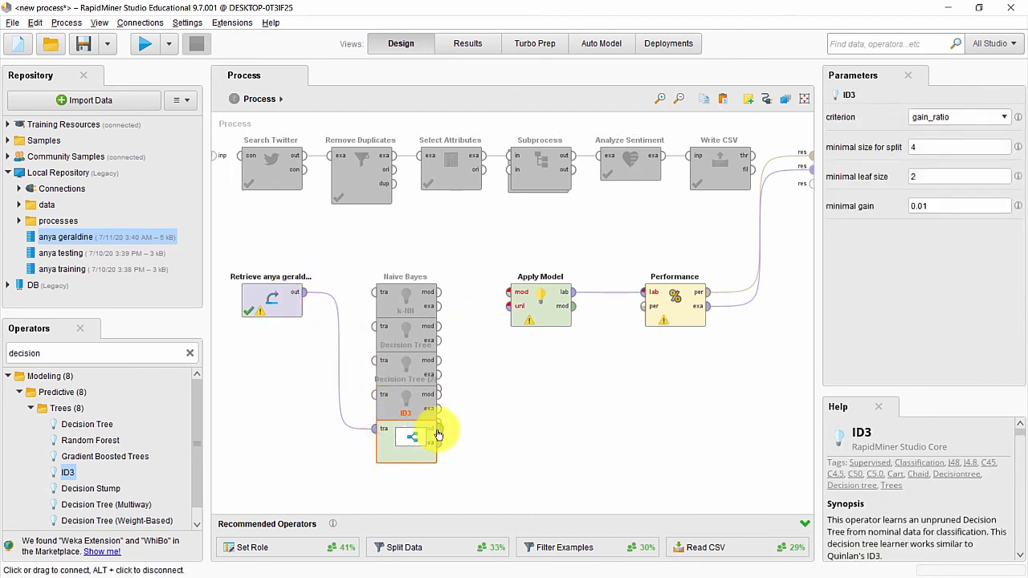
left_click(436, 428)
left_click(508, 292)
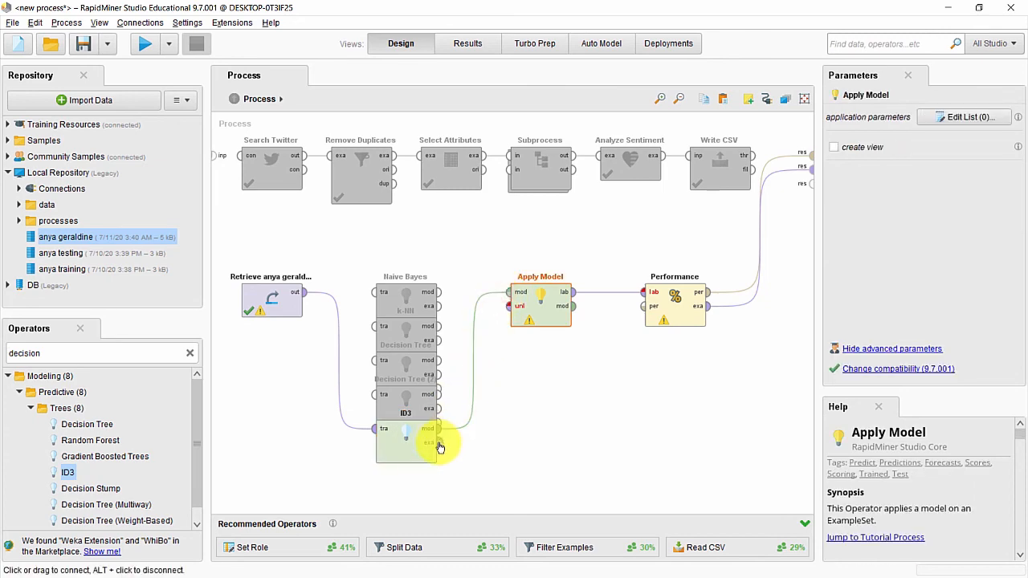
left_click(438, 442)
left_click(507, 306)
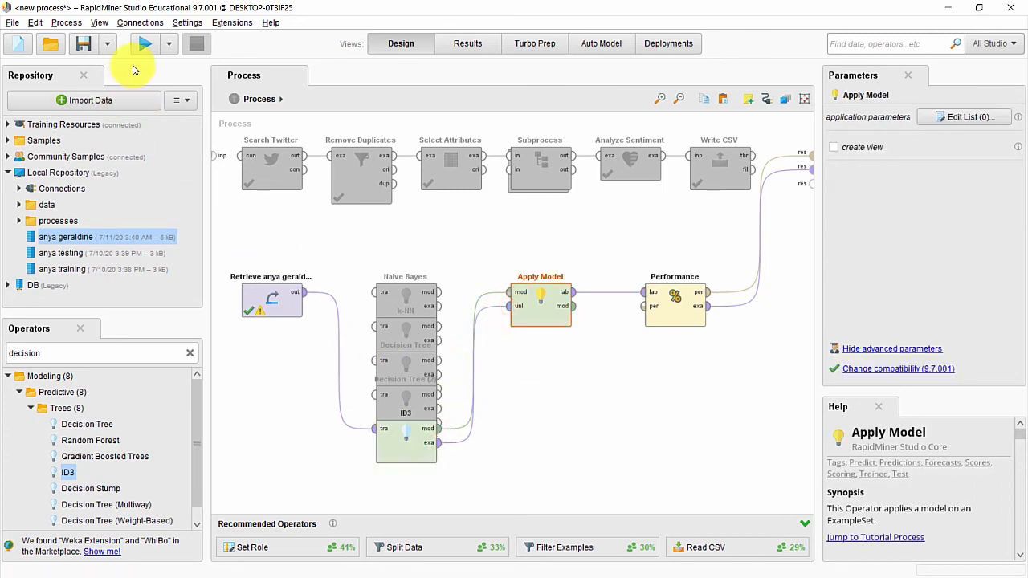
left_click(143, 48)
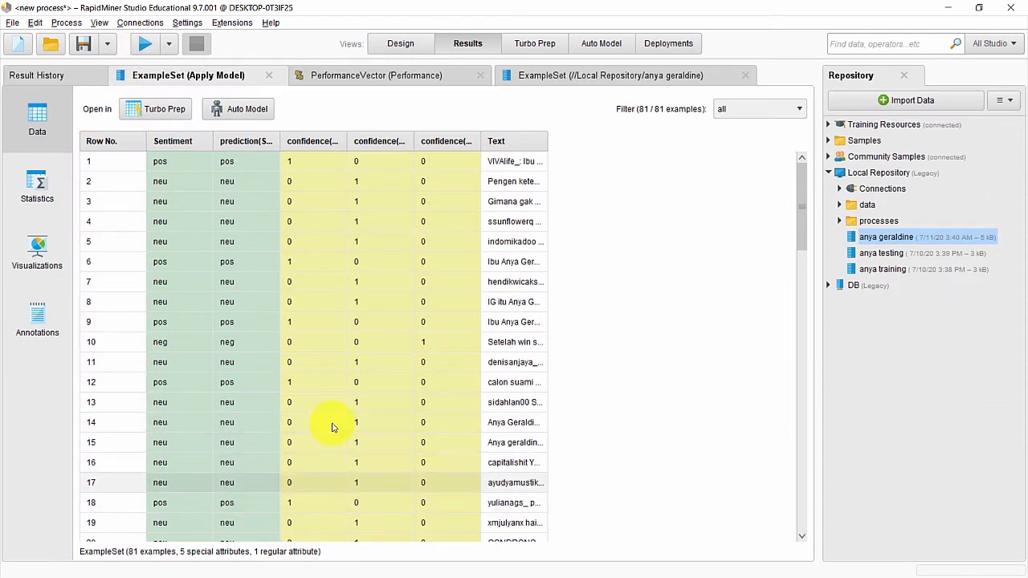
Step: Confirm the ID3 confusion matrix shows 100.00% accuracy, then return to Design
left_click(337, 77)
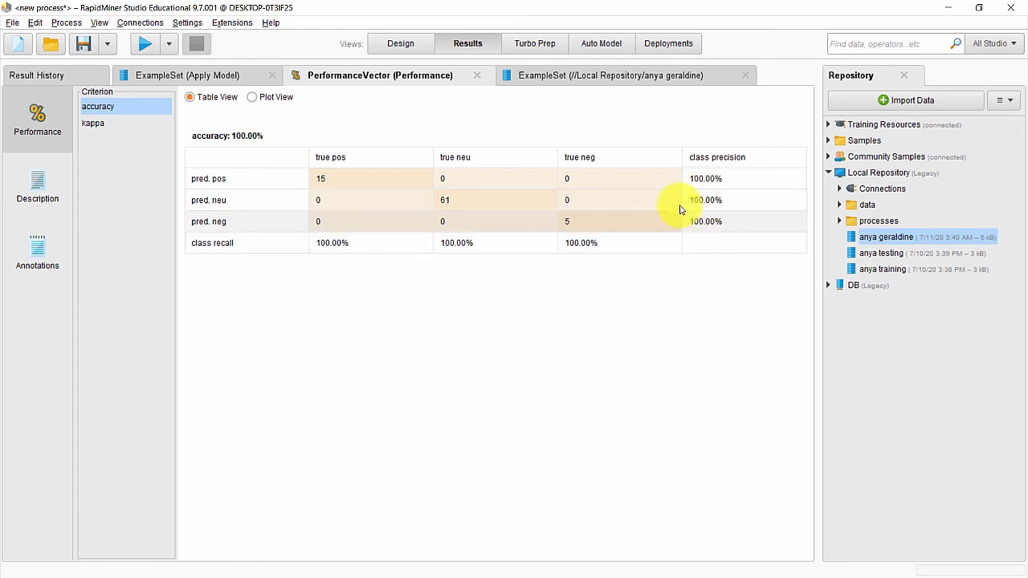
left_click(404, 47)
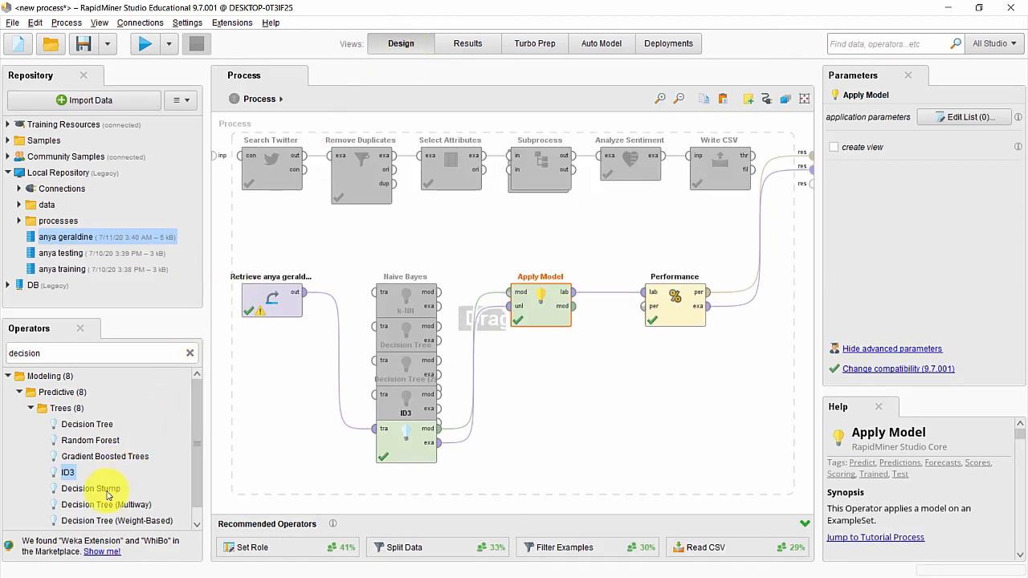
Step: Disable the first ID3 operator
left_click(409, 442)
right_click(415, 426)
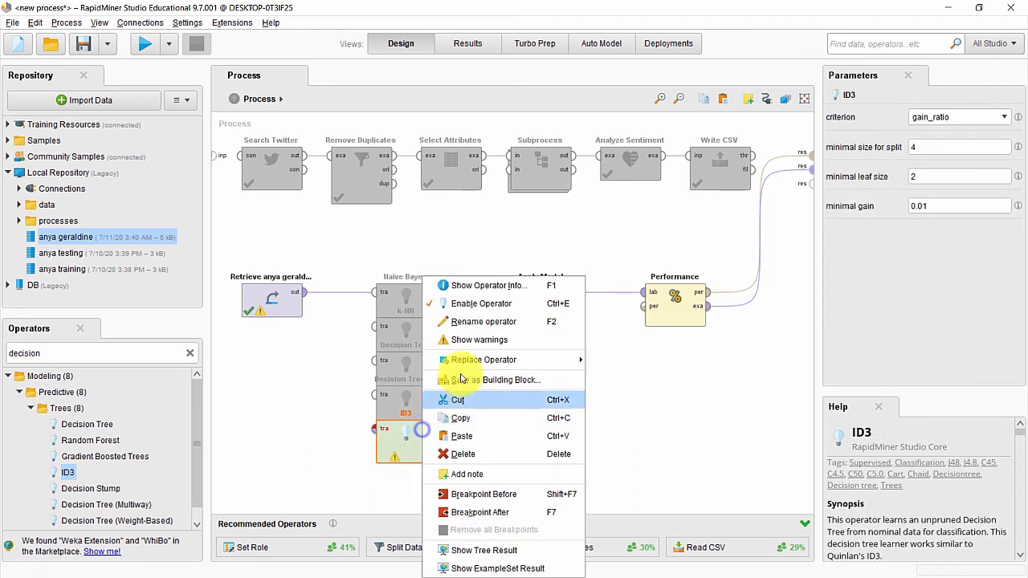
left_click(471, 304)
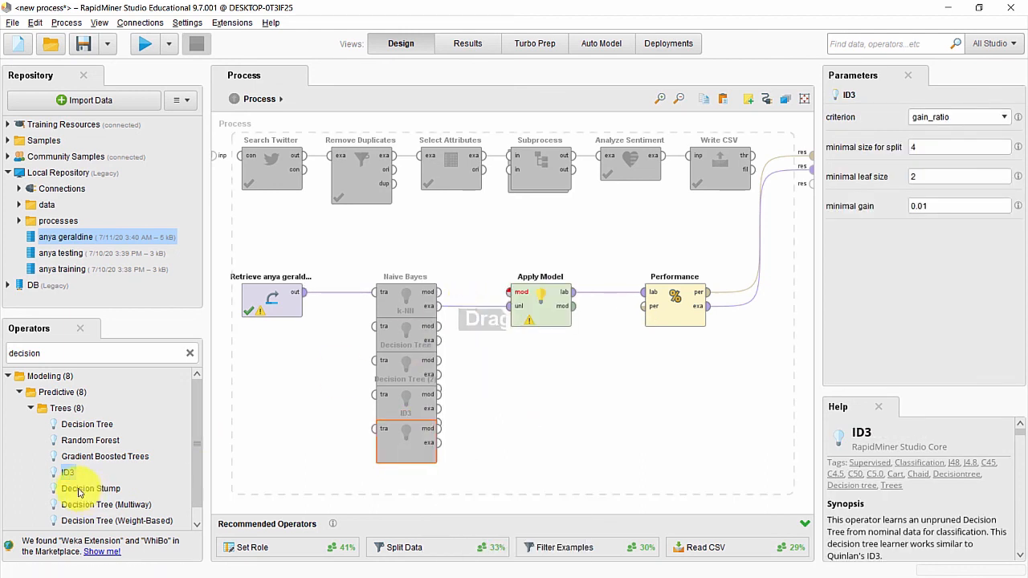
Step: Add ID3 (2), wire retrieved tweets into it and its mod/exa into Apply Model, then run
left_click_drag(65, 478, 391, 455)
left_click(301, 292)
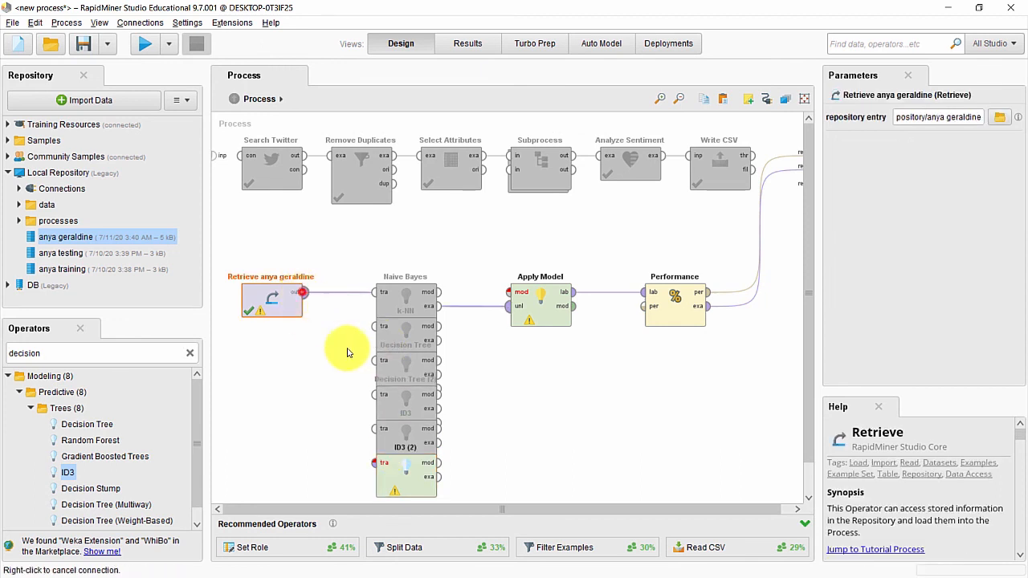
left_click(375, 463)
left_click(433, 463)
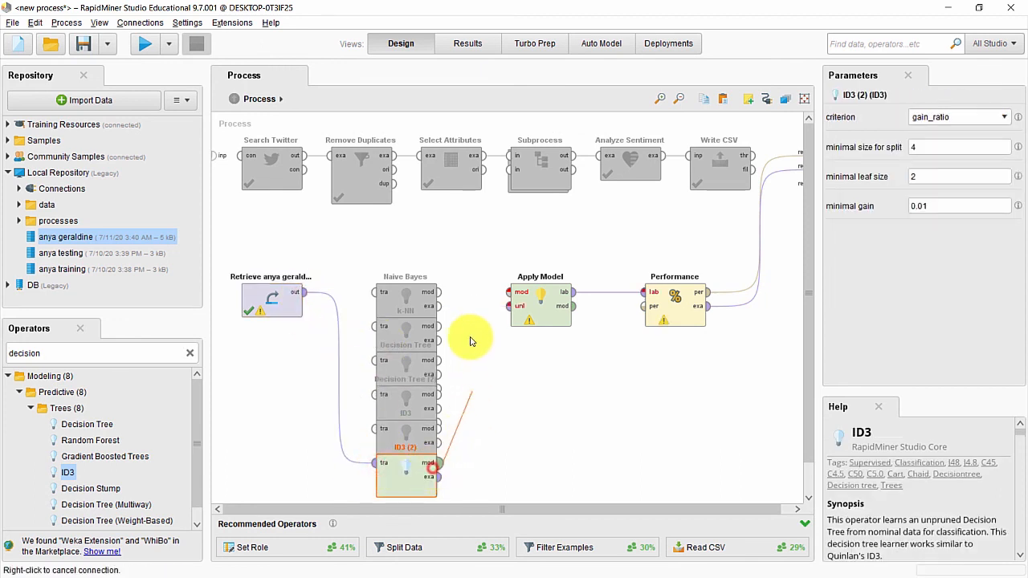
left_click(508, 292)
mouse_move(446, 483)
left_mouse_down()
mouse_move(527, 316)
mouse_move(510, 306)
left_mouse_up()
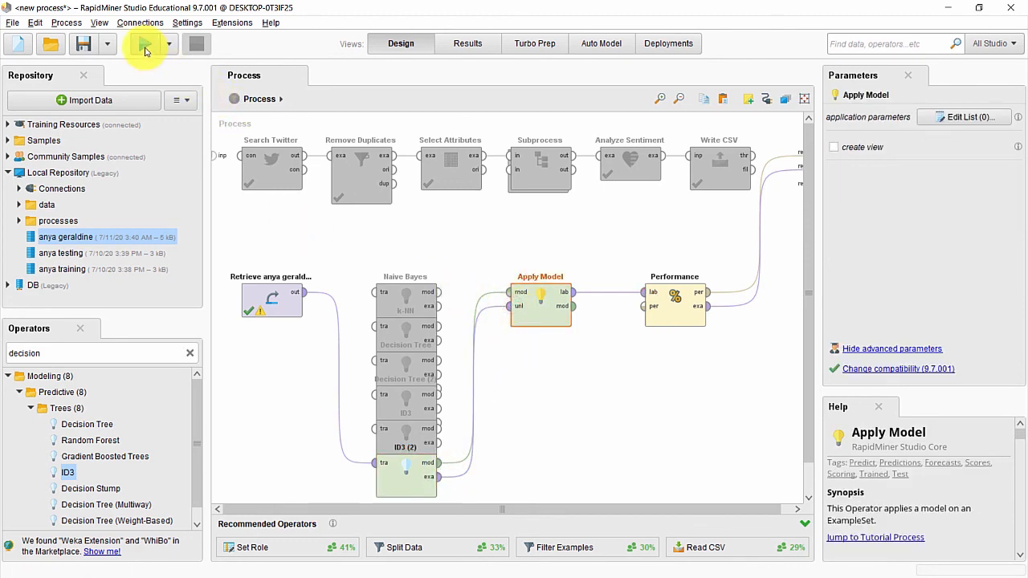
left_click(144, 48)
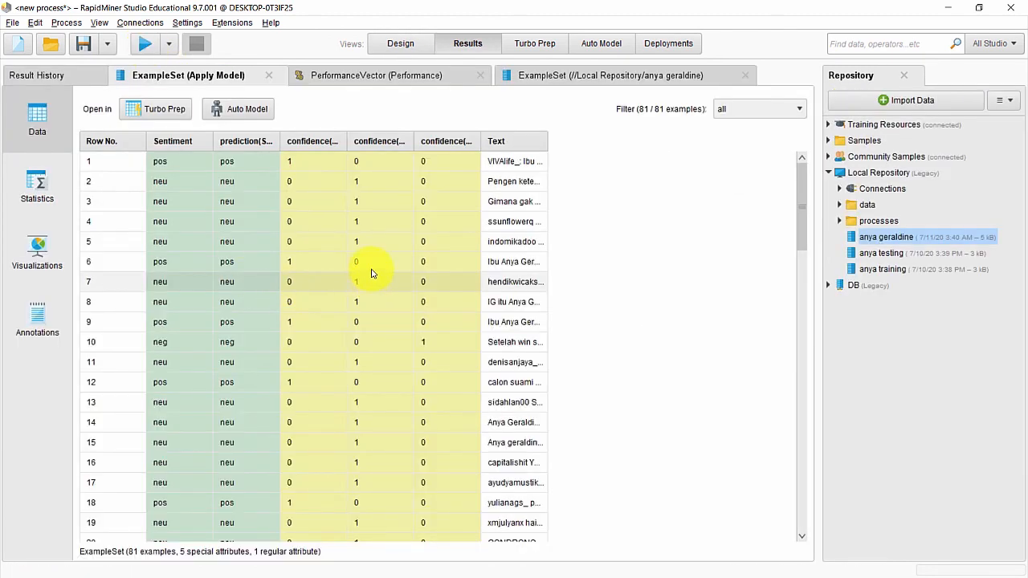
Step: Verify ID3 (2) reaches 100.00% accuracy with every tweet correct, then return to Design
left_click(336, 77)
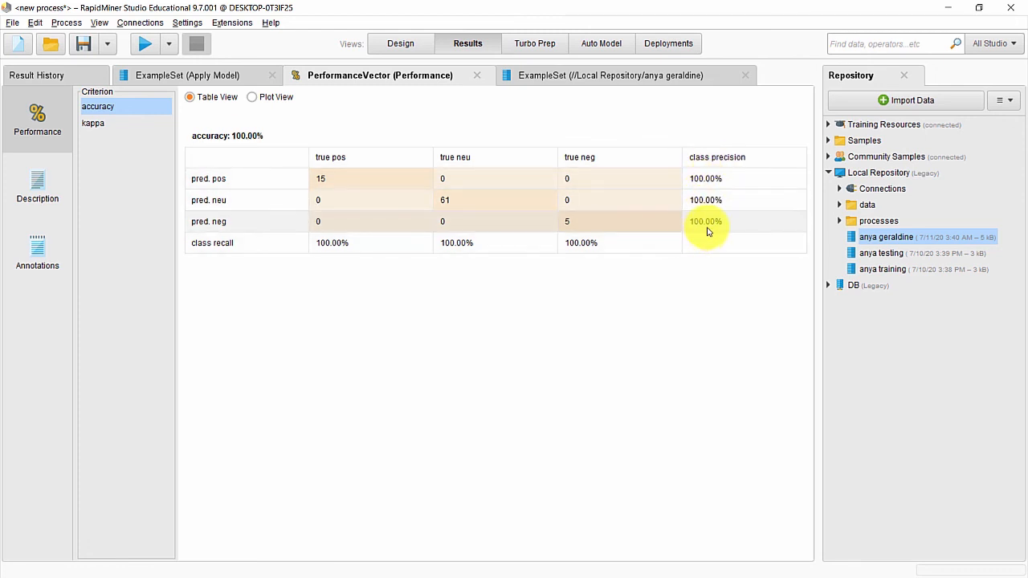
left_click(401, 48)
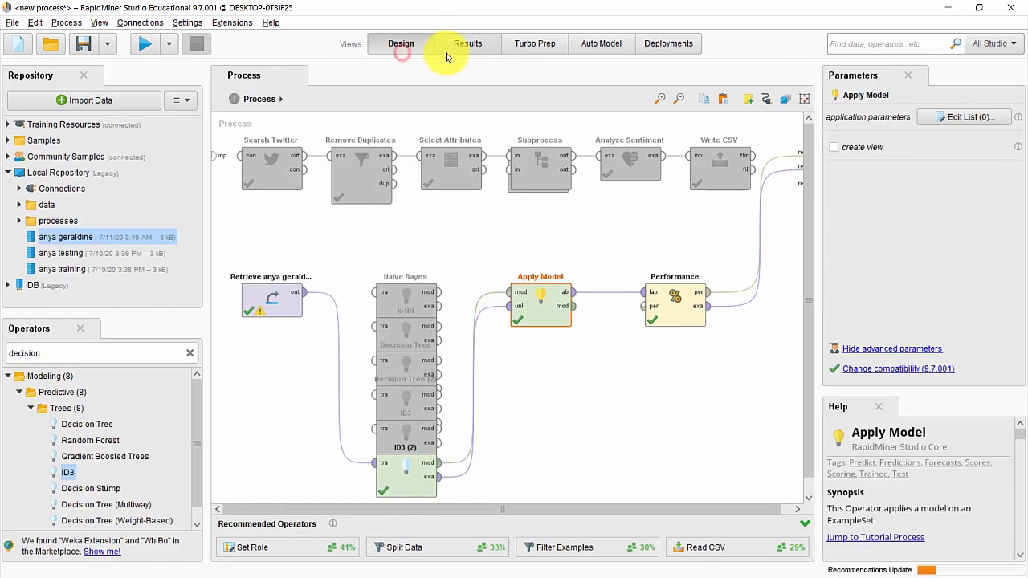